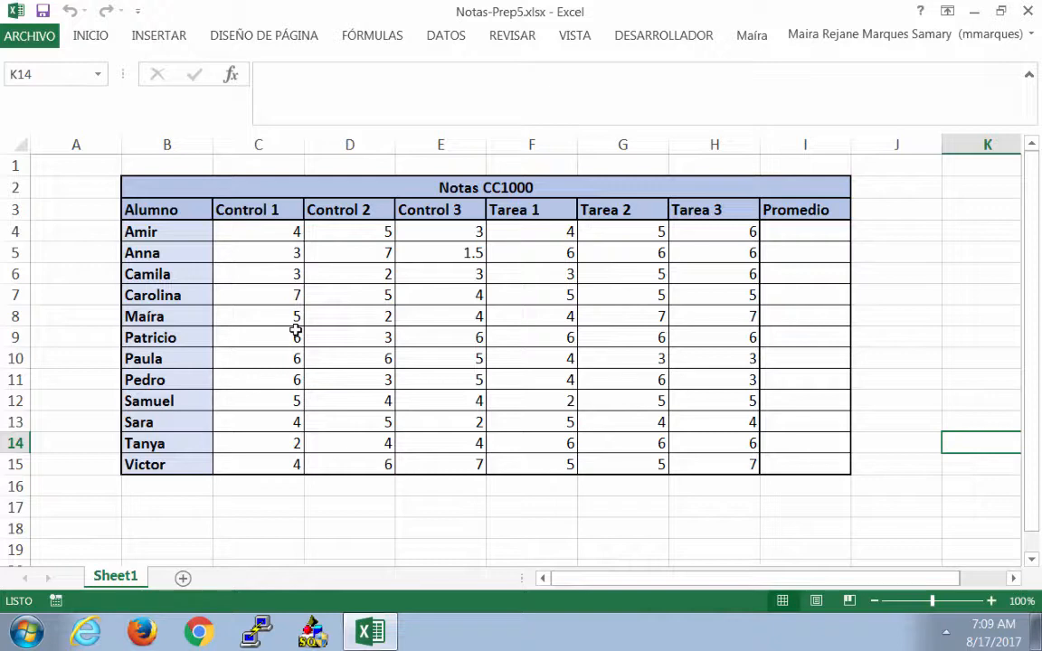
Enter the average formula =(C4+D4+E4+F4+G4+H4)/6 in cell I4 of the Promedio column.
{"action": "left_click", "coordinate": [807, 232]}
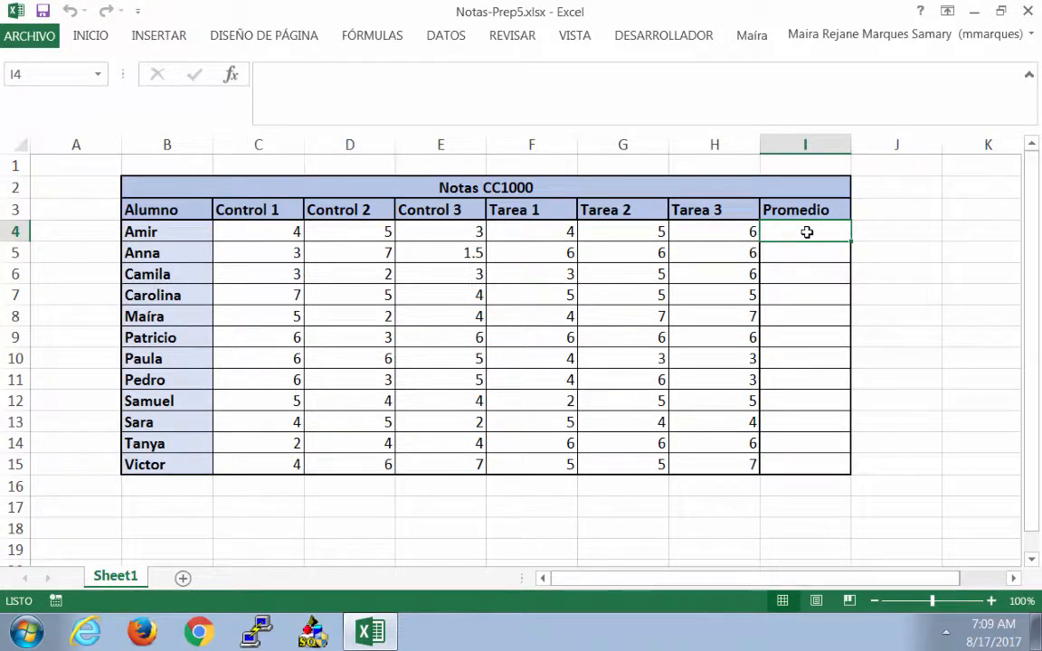
{"action": "type", "text": "="}
{"action": "key", "text": "BackSpace"}
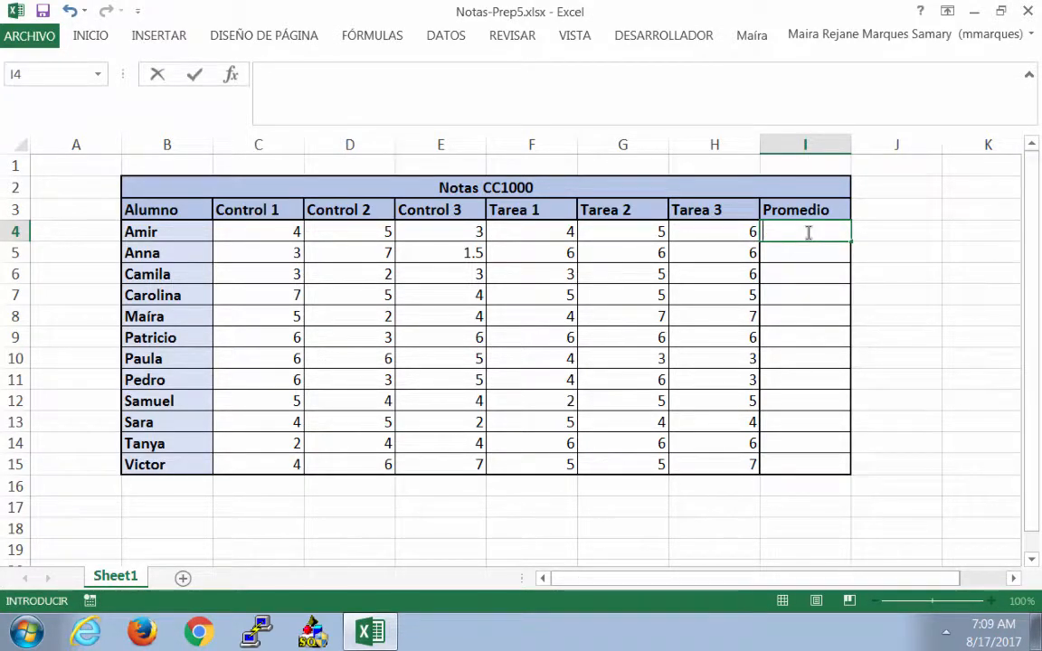
{"action": "type", "text": "=("}
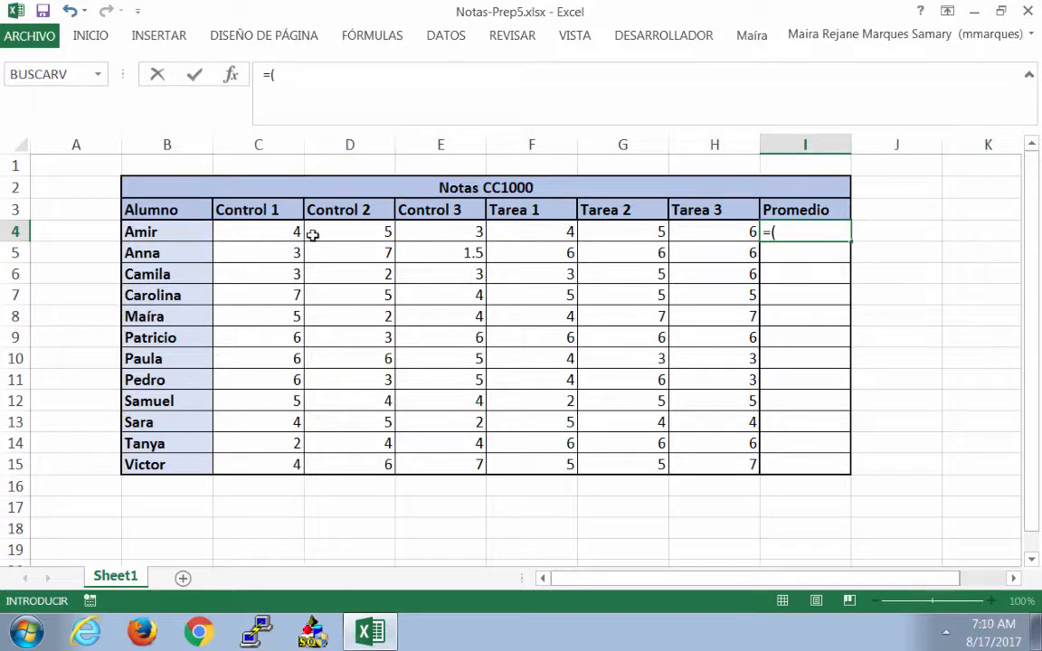
{"action": "left_click", "coordinate": [277, 233]}
{"action": "type", "text": "+"}
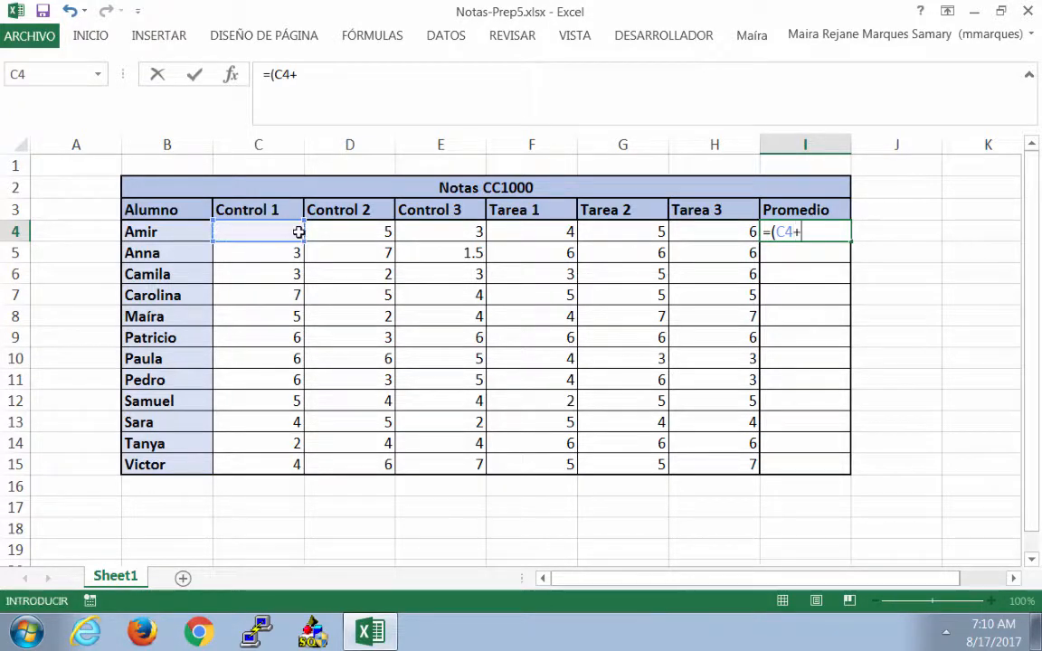
{"action": "left_click", "coordinate": [324, 233]}
{"action": "type", "text": "+"}
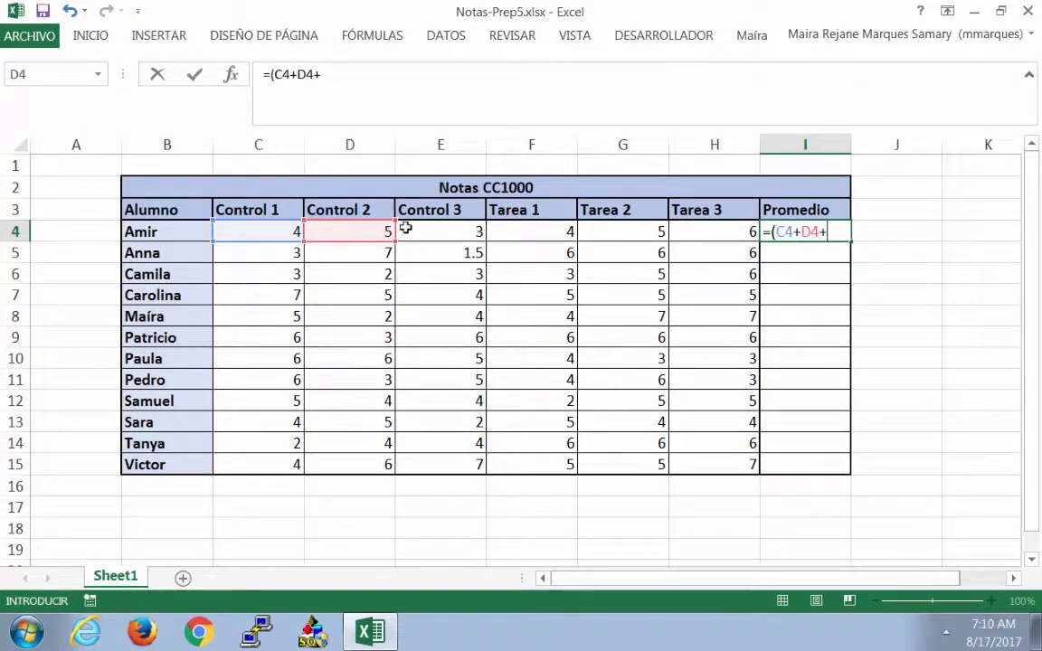
{"action": "left_click", "coordinate": [414, 230]}
{"action": "type", "text": "+"}
{"action": "left_click", "coordinate": [522, 231]}
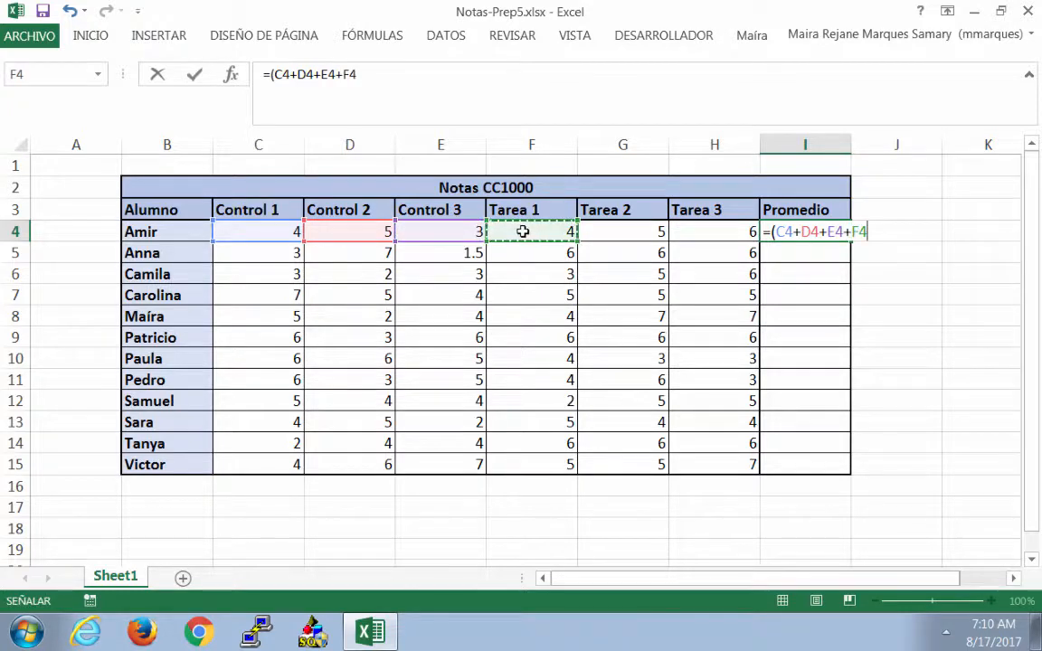
{"action": "type", "text": "+"}
{"action": "left_click", "coordinate": [595, 233]}
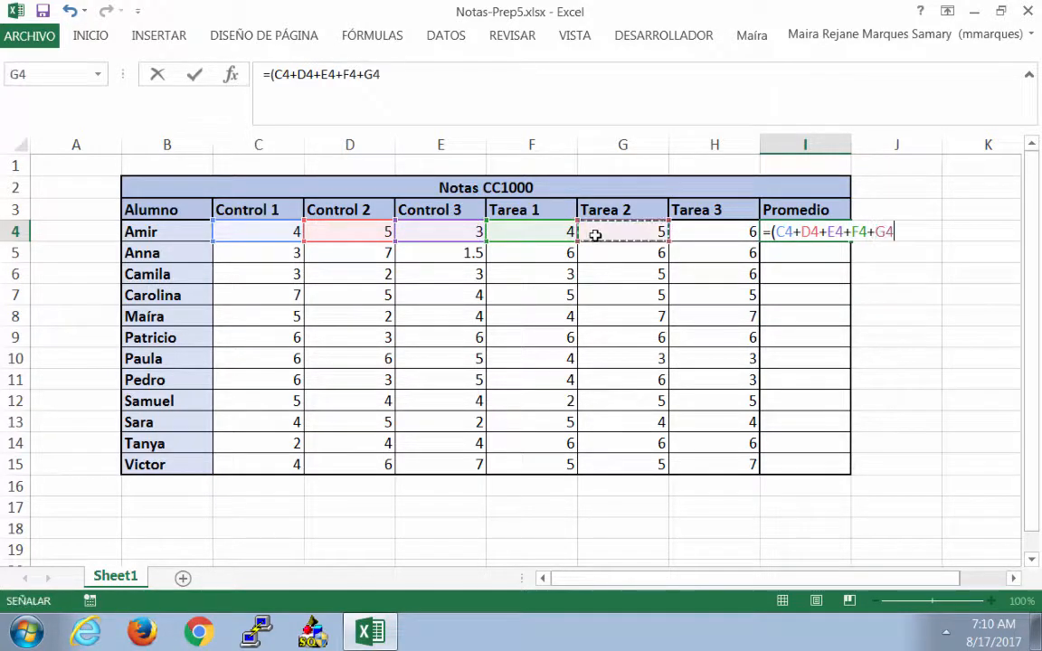
{"action": "type", "text": "+"}
{"action": "left_click", "coordinate": [693, 231]}
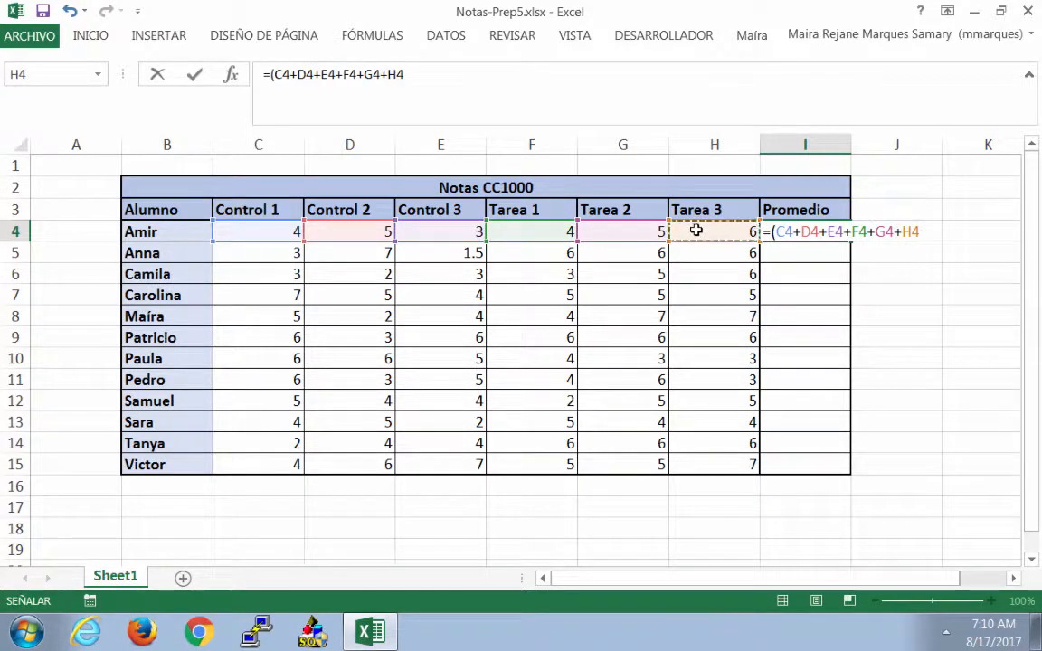
{"action": "type", "text": ")/6"}
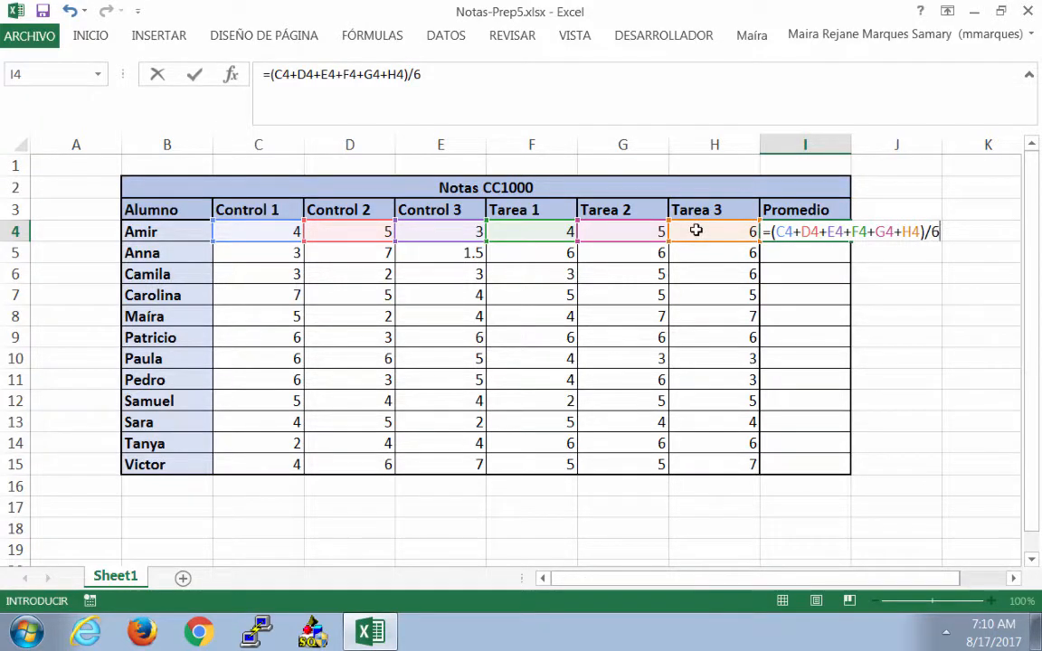
{"action": "key", "text": "Return"}
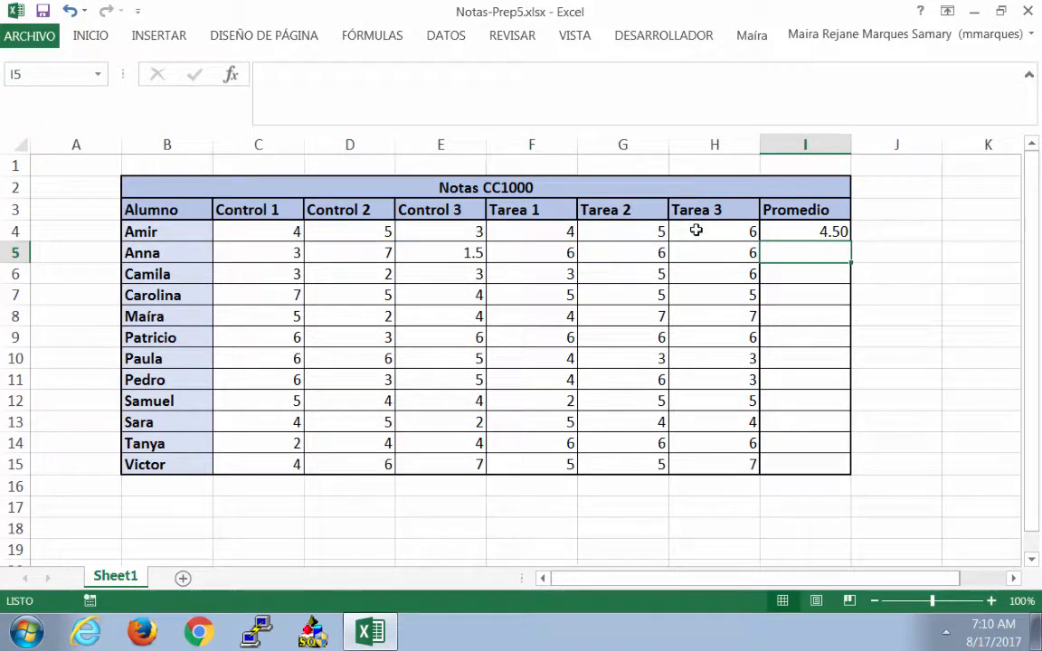
Try copying the average formula from I4 into I5 and I6, and undo both pastes.
{"action": "key", "text": "Up"}
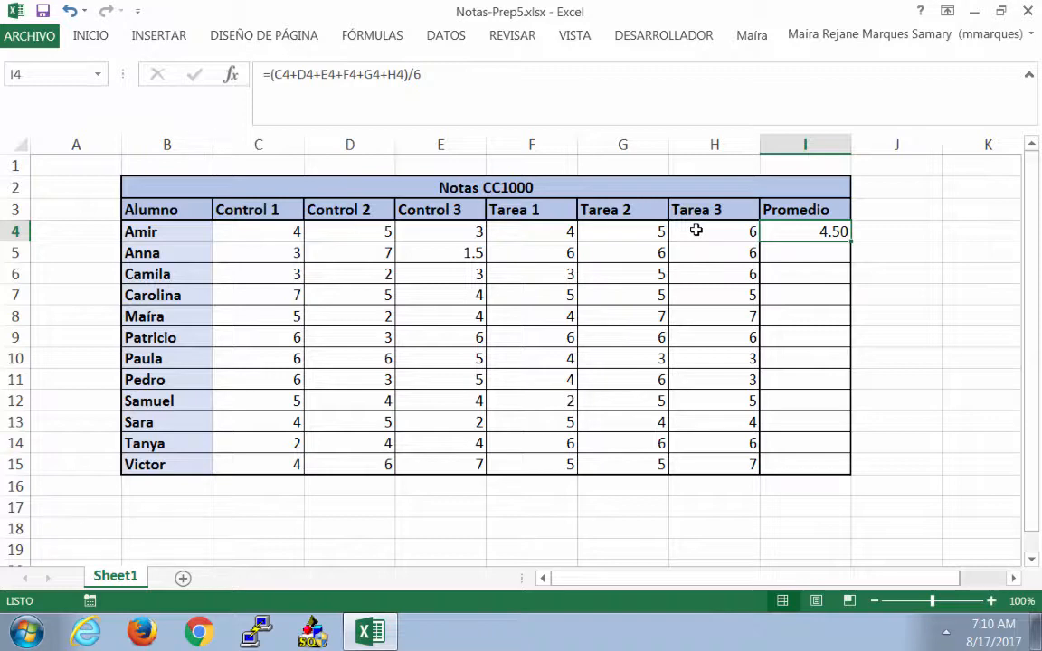
{"action": "key", "text": "ctrl+c"}
{"action": "key", "text": "Down"}
{"action": "key", "text": "ctrl+v"}
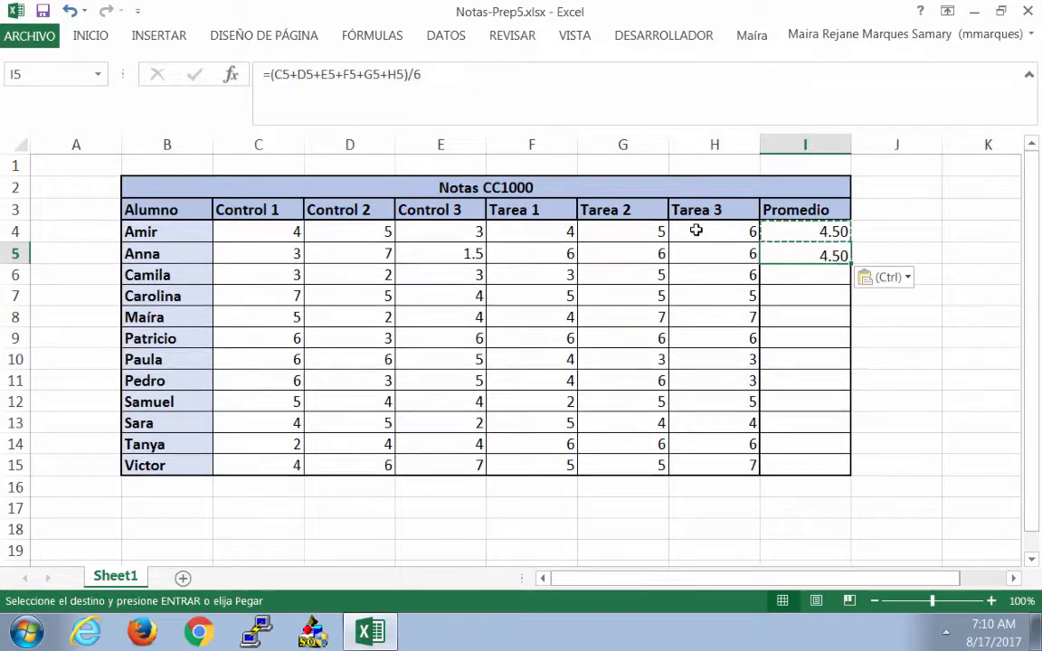
{"action": "key", "text": "Down"}
{"action": "key", "text": "ctrl+v"}
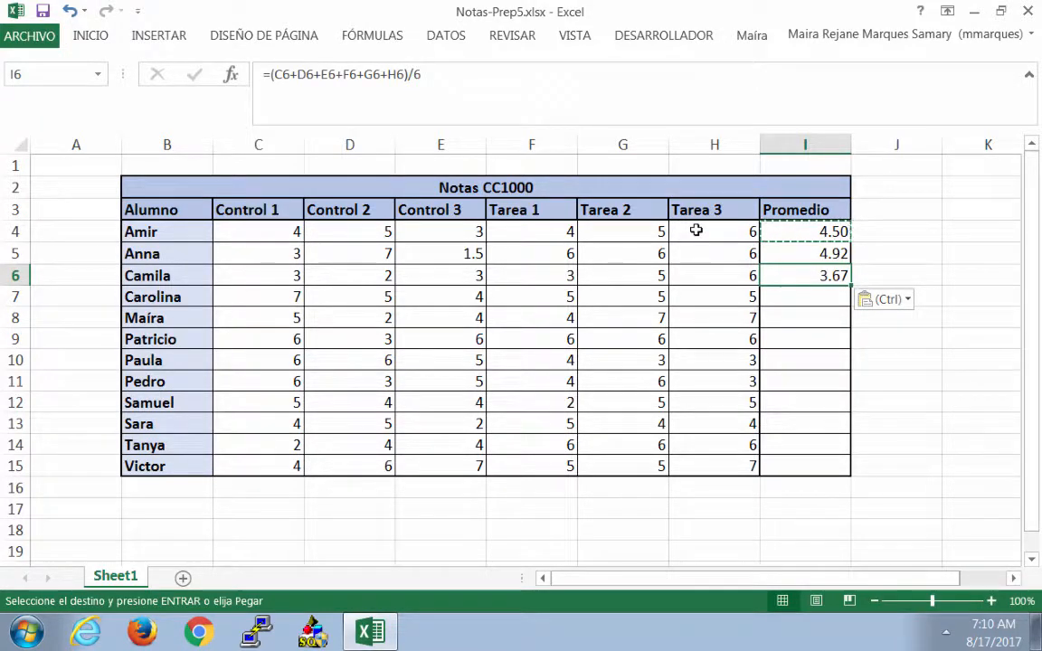
{"action": "key", "text": "ctrl+z"}
{"action": "key", "text": "ctrl+z"}
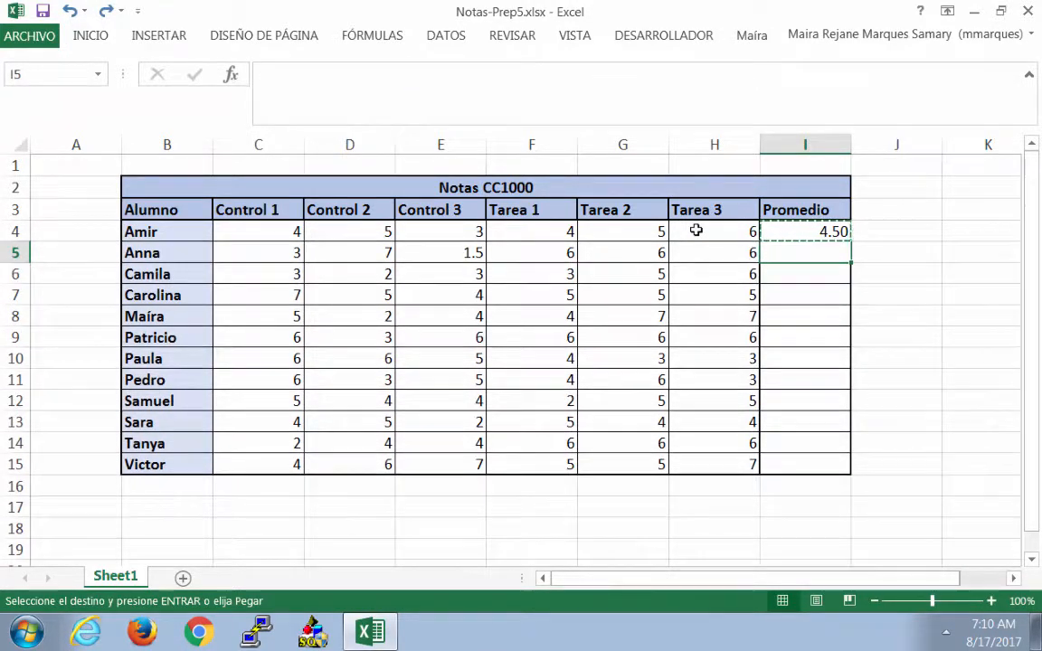
Fill the average formula from I4 down through I15 for all remaining students.
{"action": "left_click", "coordinate": [799, 227]}
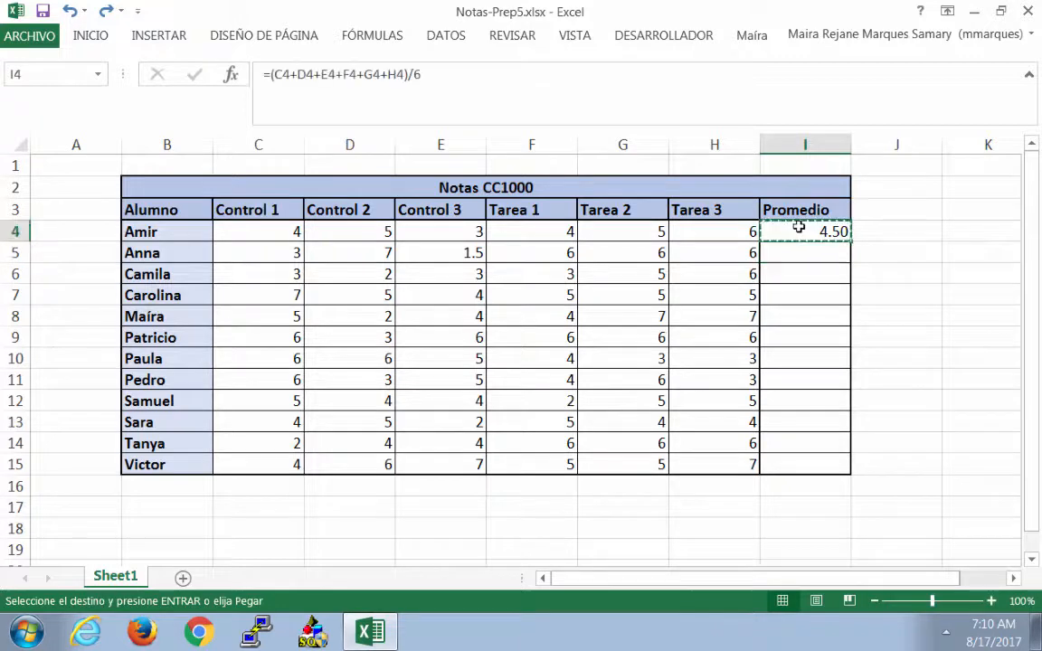
{"action": "double_click", "coordinate": [851, 239]}
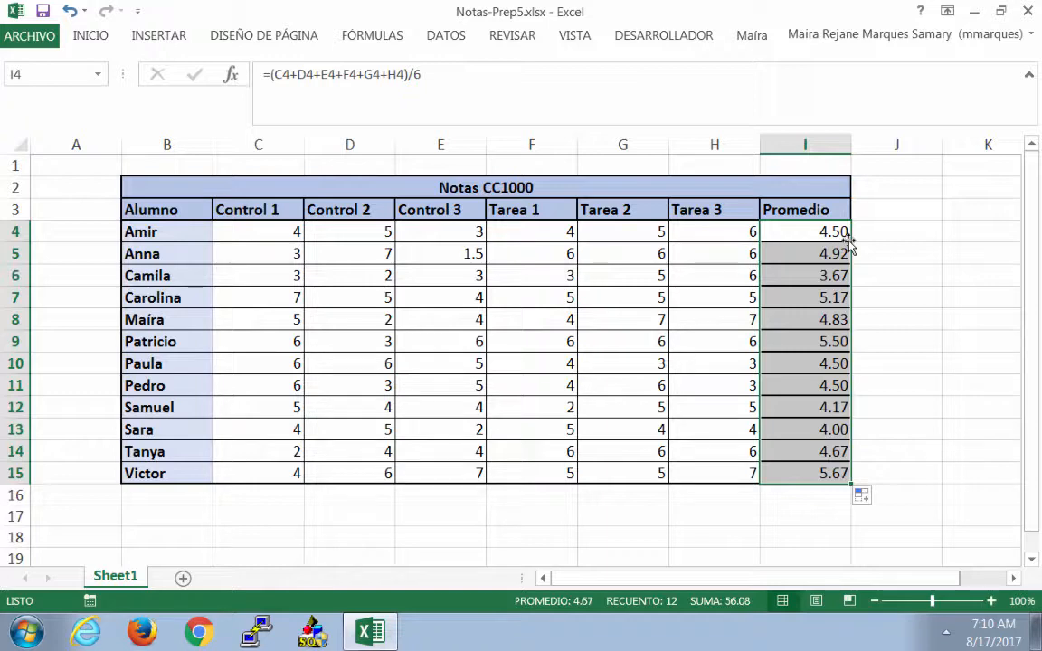
{"action": "left_click", "coordinate": [826, 271]}
{"action": "left_click", "coordinate": [831, 231]}
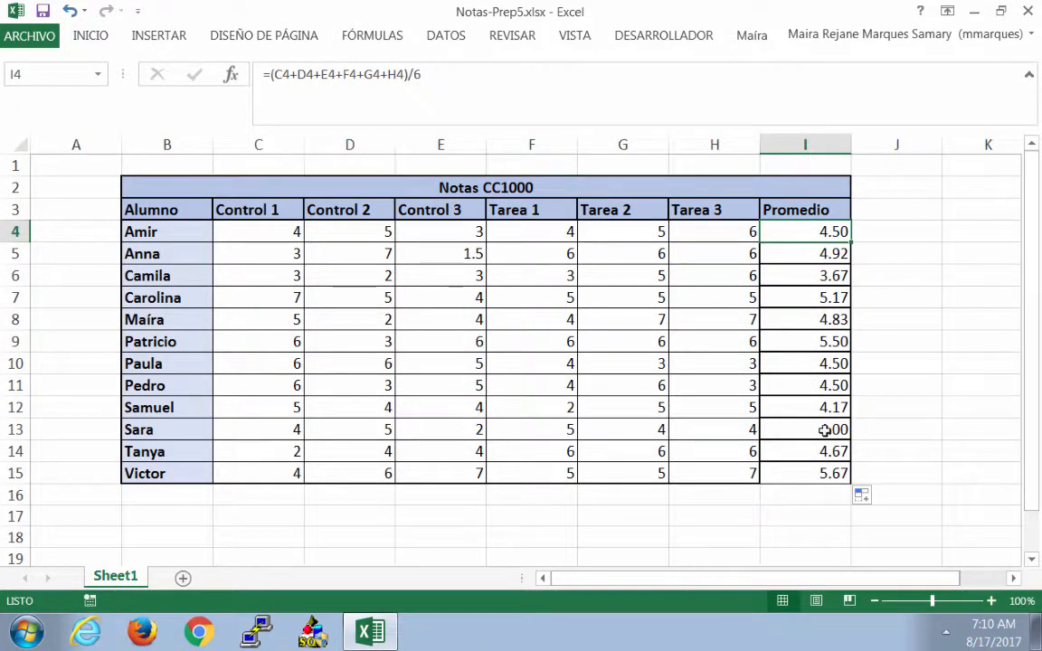
Copy the cell formatting of the Tarea 3 grades H4:H15 onto the averages in I4:I15.
{"action": "left_click", "coordinate": [738, 236]}
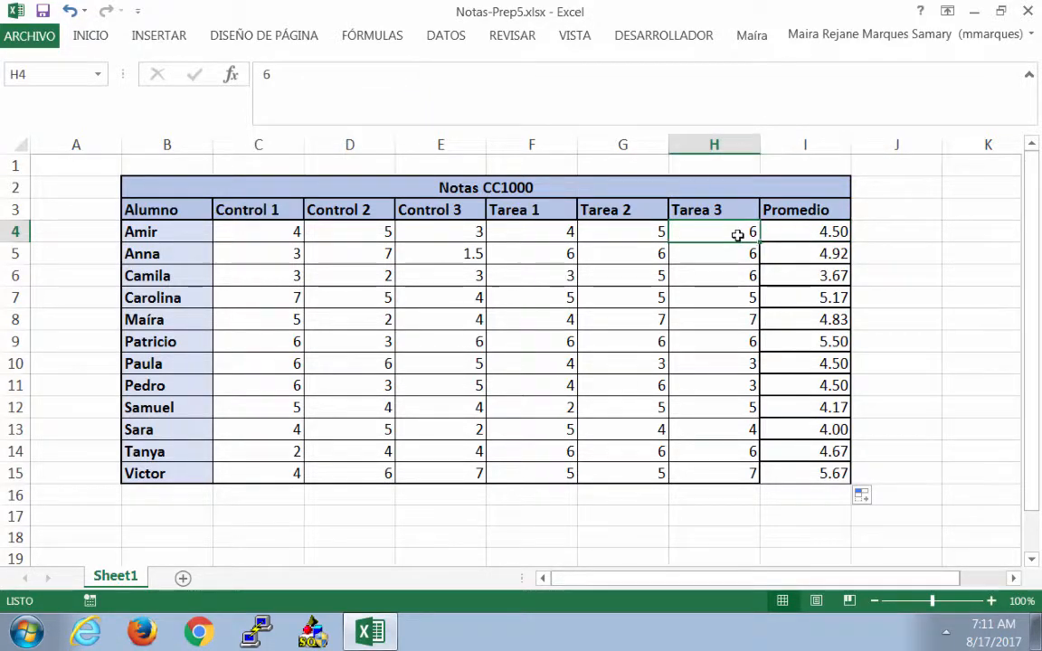
{"action": "left_click_drag", "start_coordinate": [739, 235], "coordinate": [733, 469]}
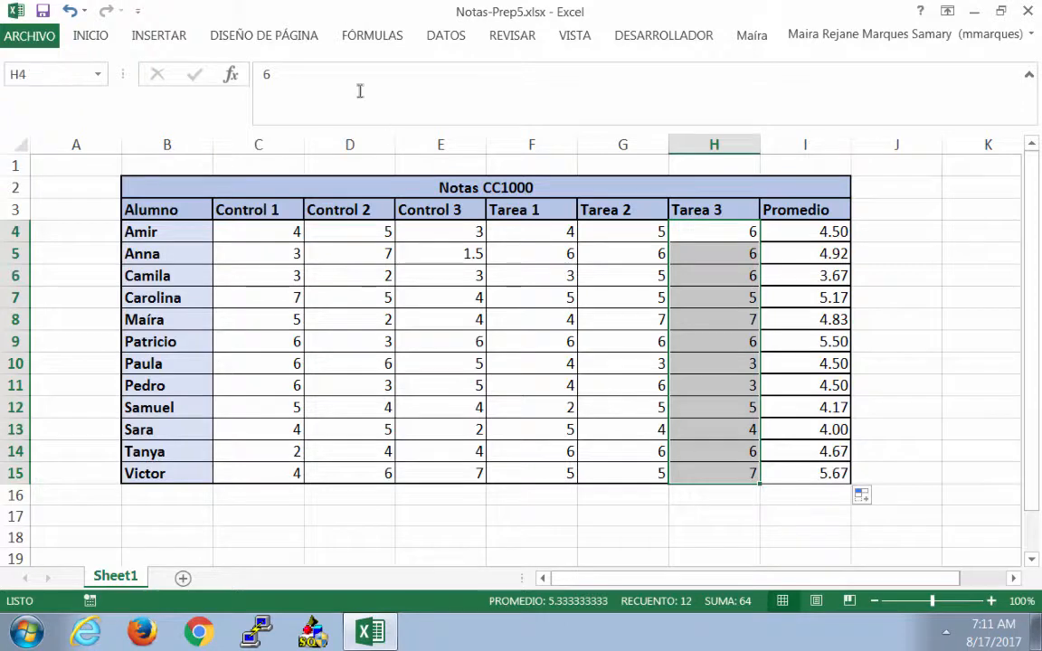
{"action": "left_click", "coordinate": [90, 34]}
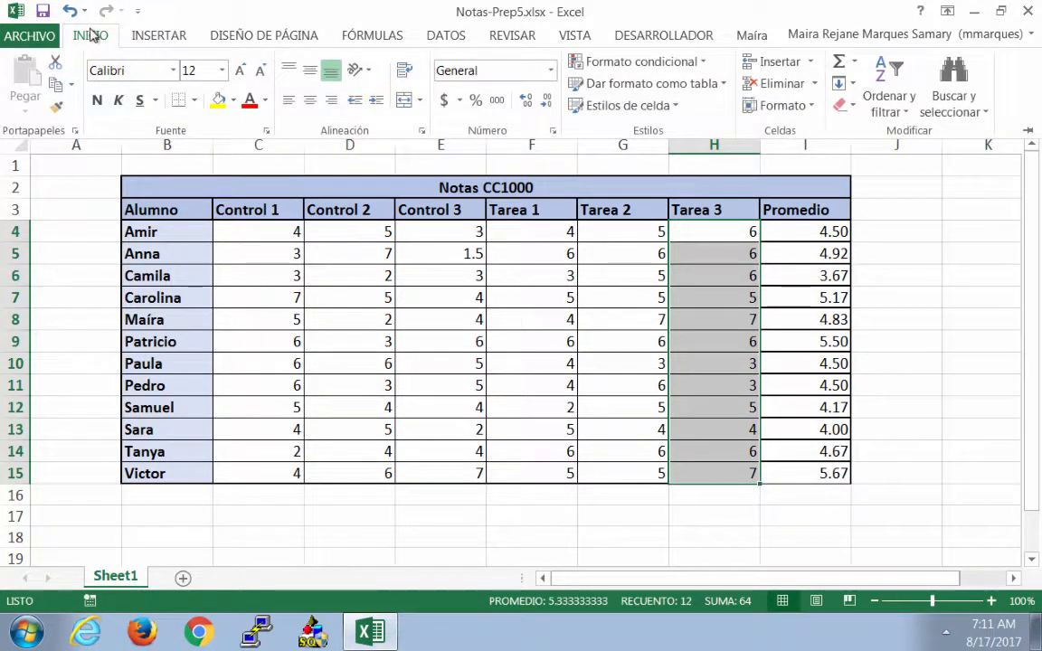
{"action": "left_click", "coordinate": [58, 110]}
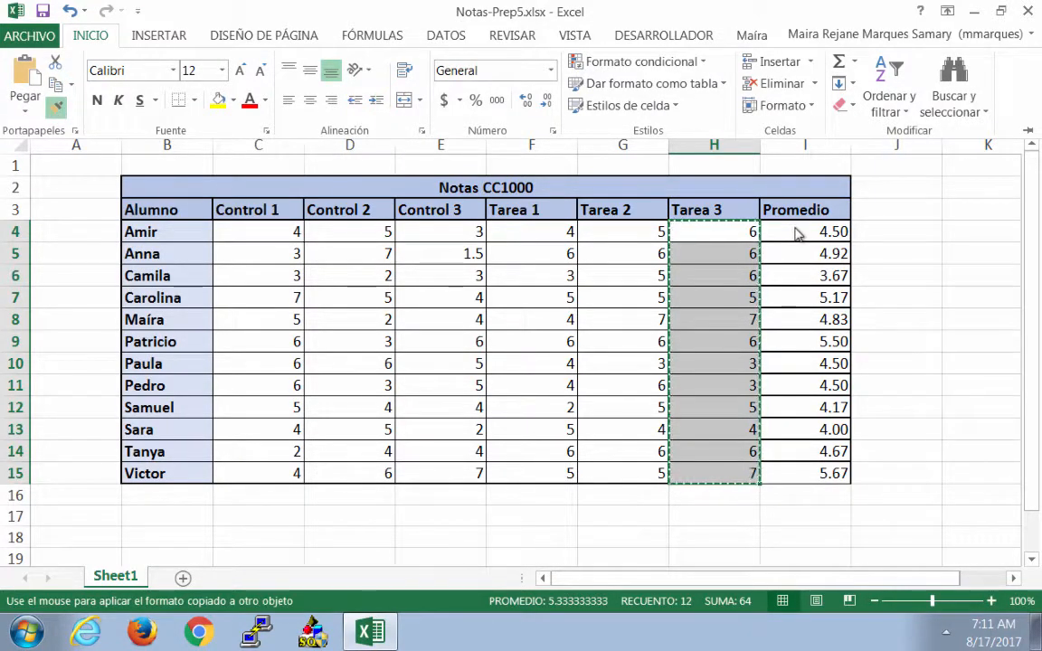
{"action": "key", "text": "ctrl+F1"}
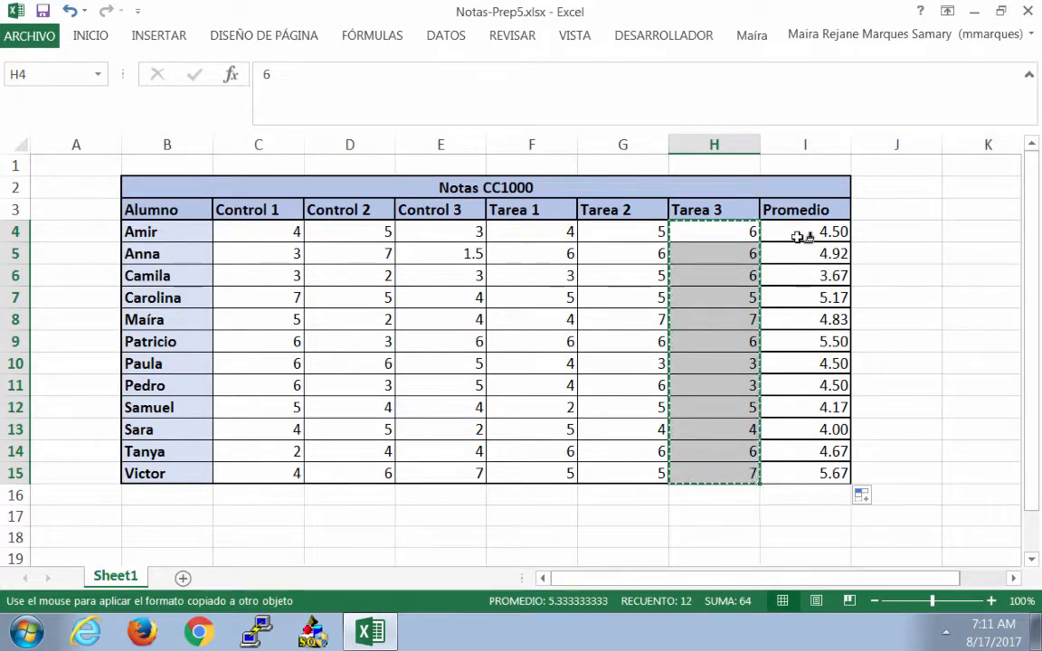
{"action": "left_click_drag", "start_coordinate": [805, 233], "coordinate": [821, 481]}
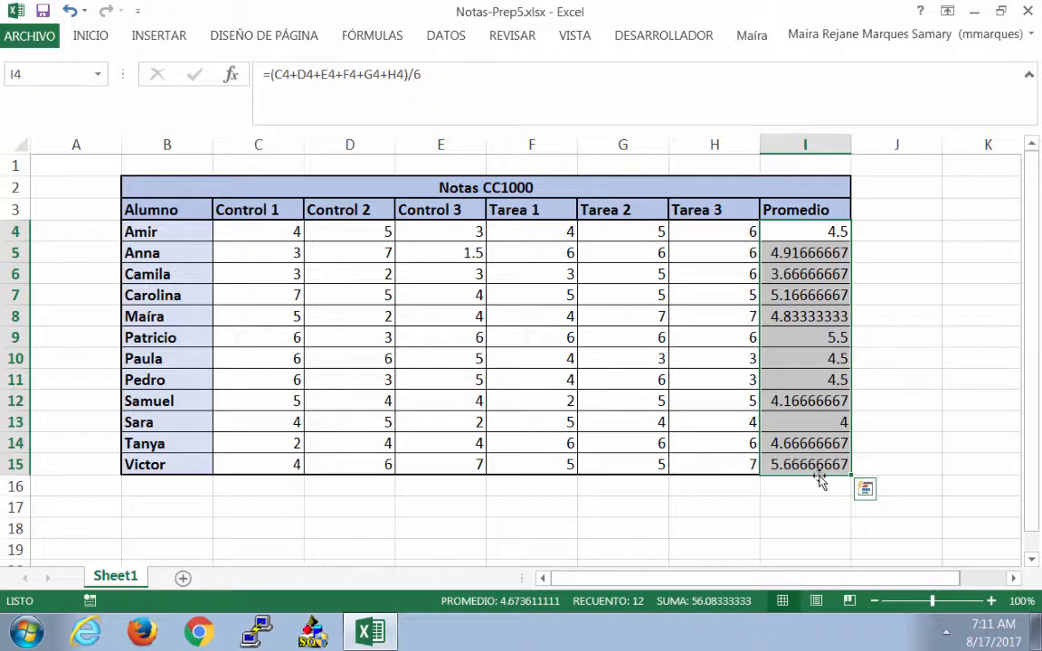
Apply the Número format to the averages in I4:I15.
{"action": "left_click", "coordinate": [94, 40]}
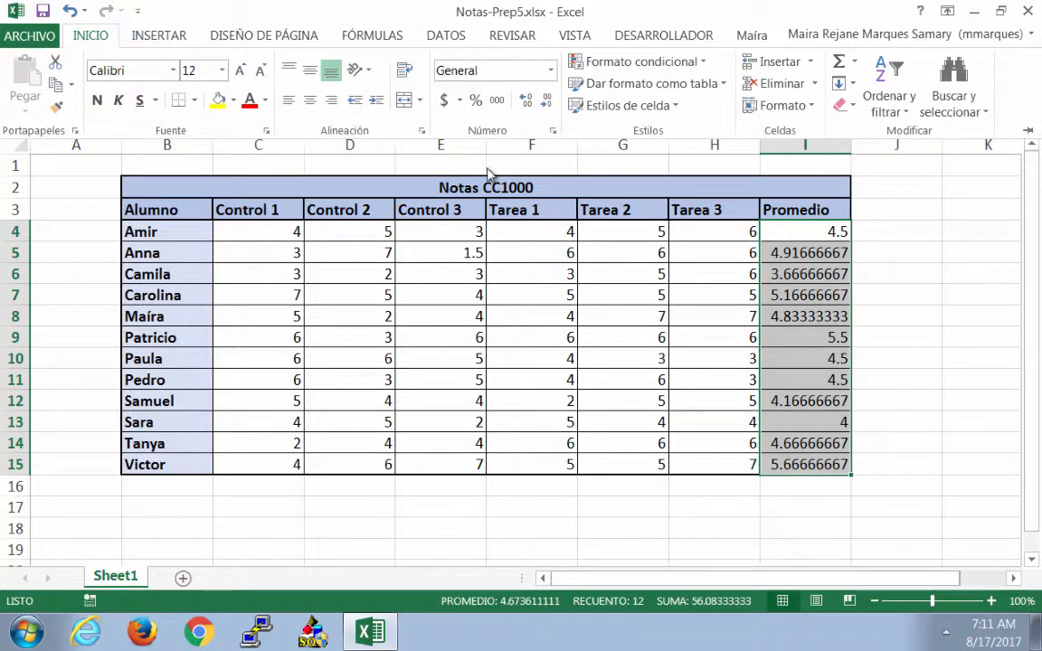
{"action": "left_click", "coordinate": [550, 71]}
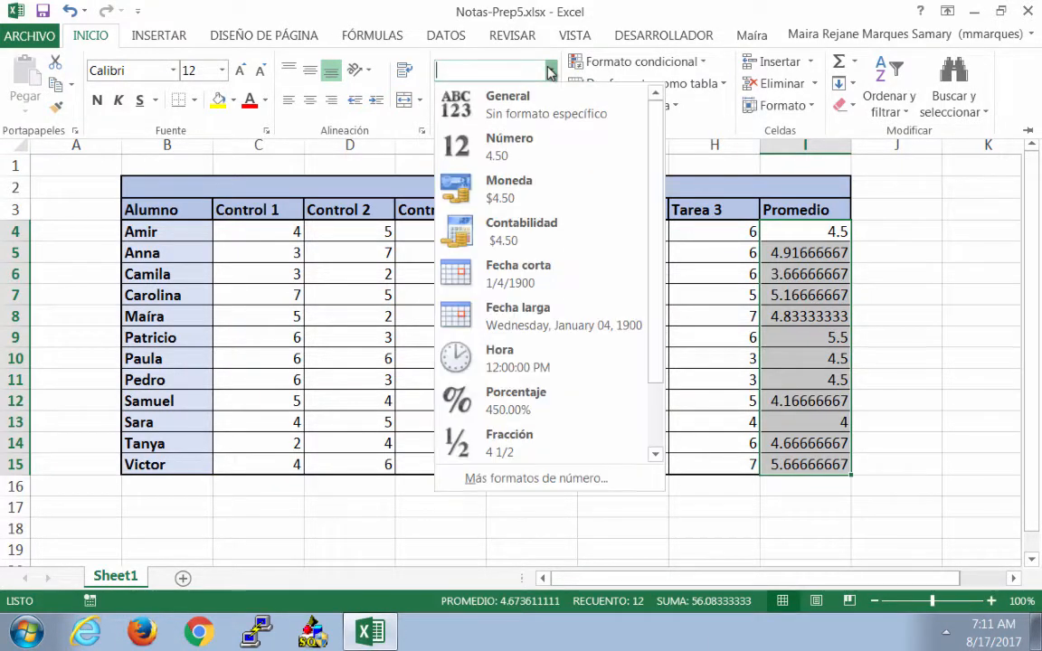
{"action": "left_click", "coordinate": [532, 145]}
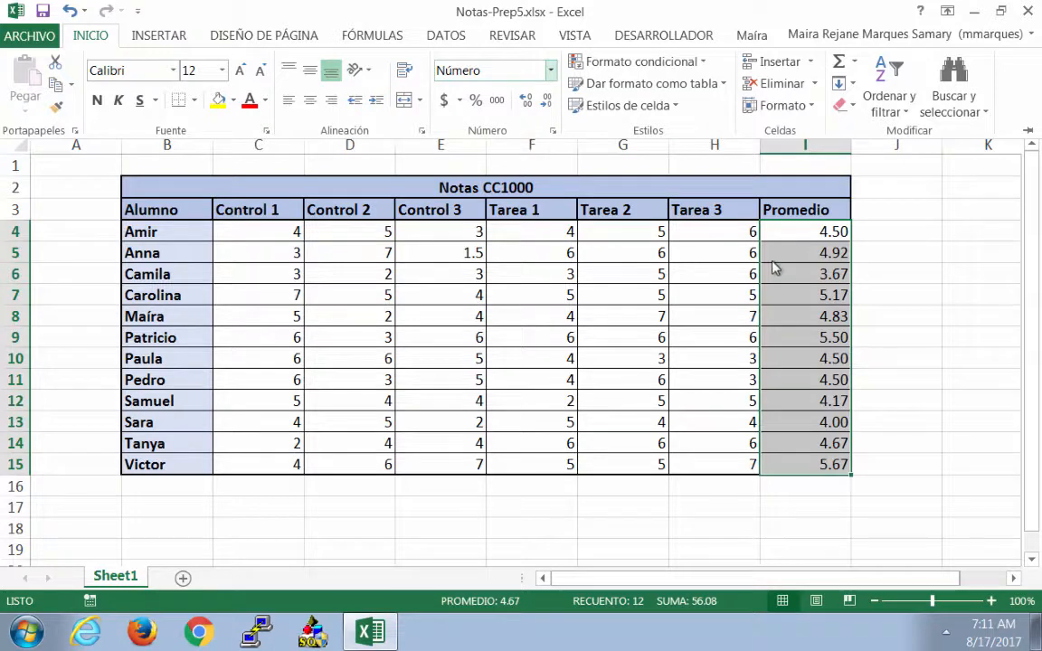
{"action": "key", "text": "ctrl+F1"}
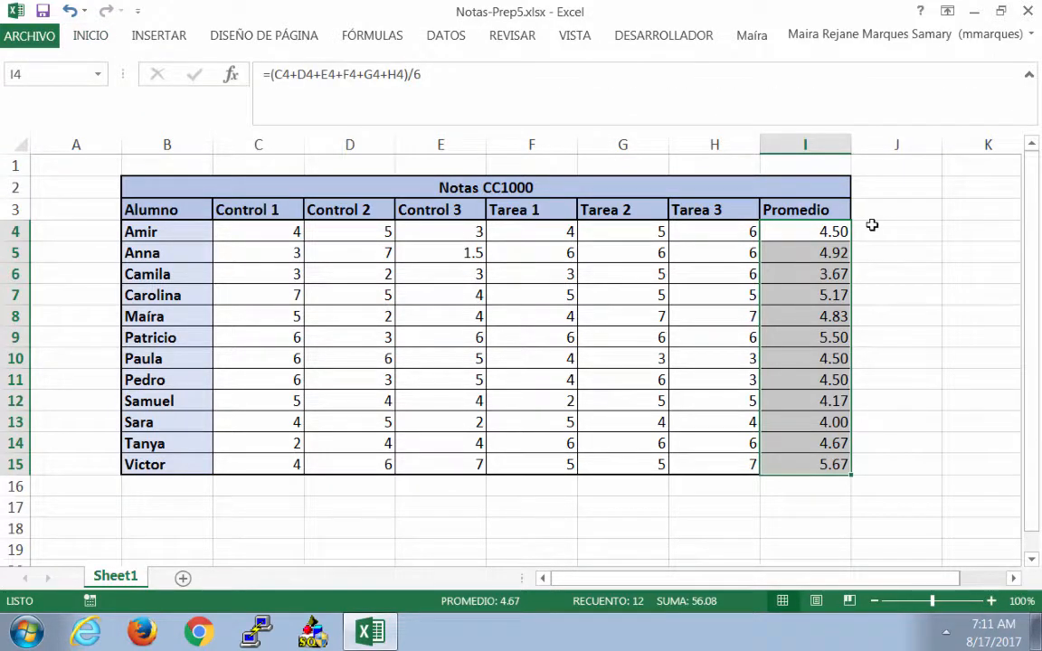
{"action": "left_click", "coordinate": [832, 232]}
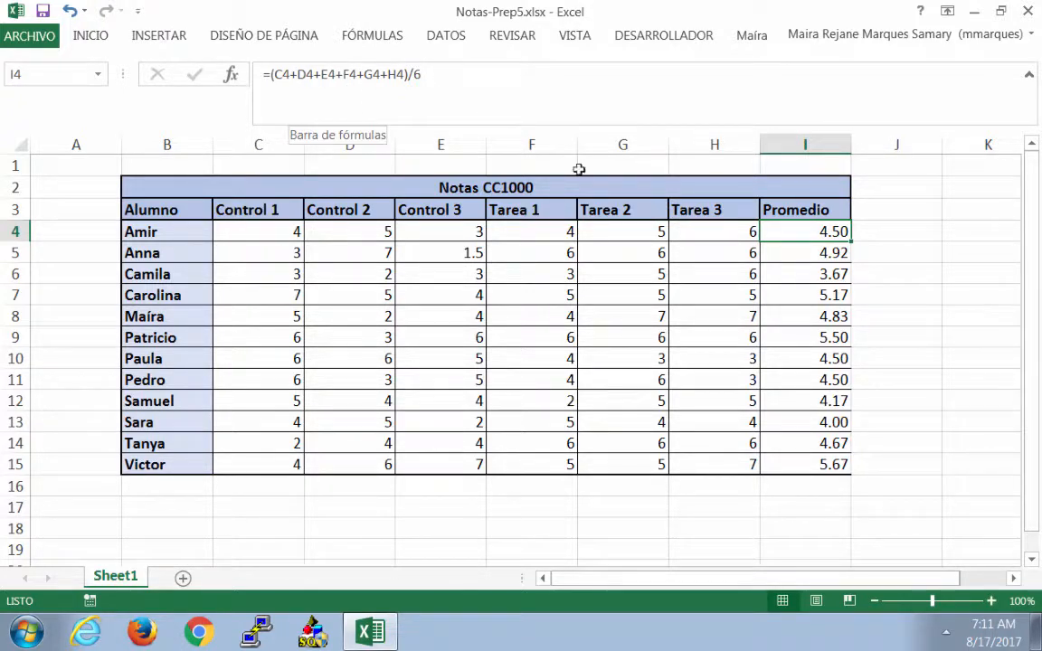
{"action": "left_click", "coordinate": [876, 231]}
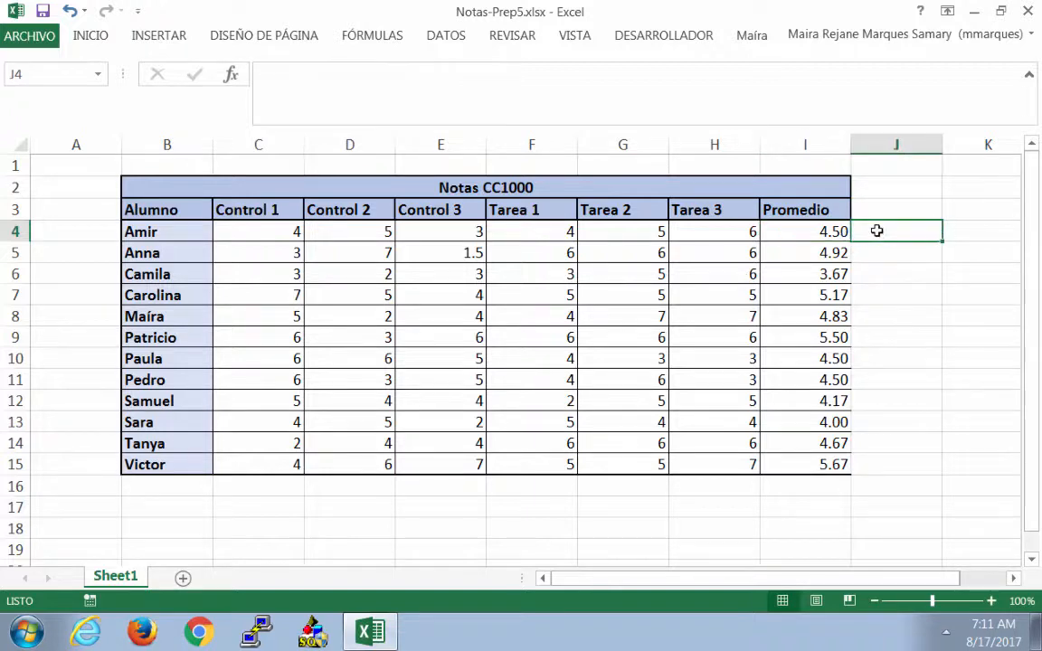
{"action": "left_click", "coordinate": [830, 233]}
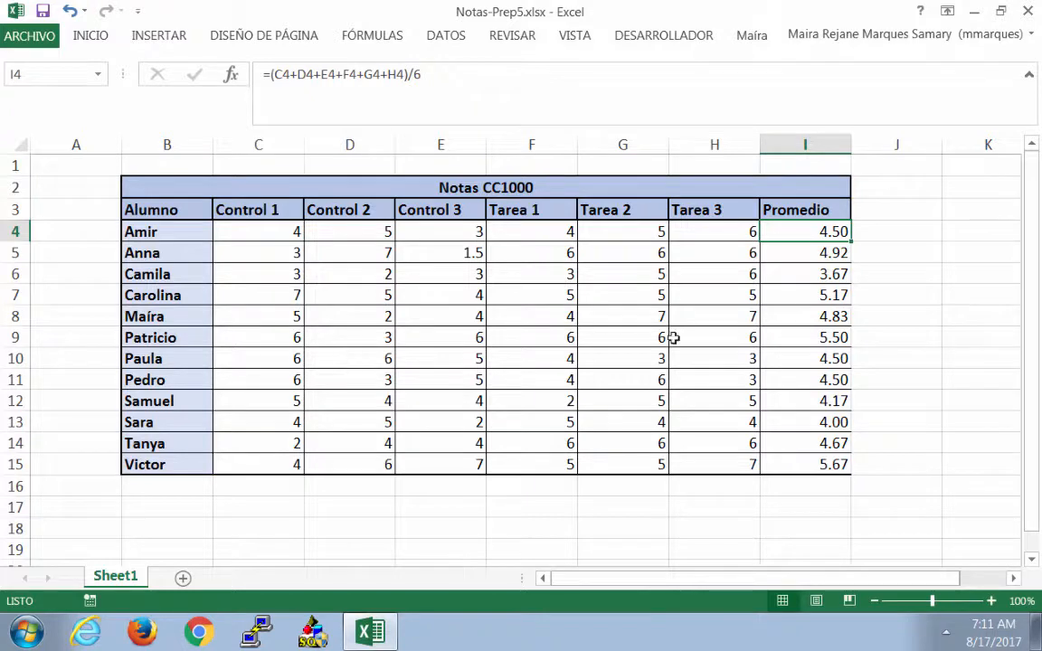
{"action": "left_click", "coordinate": [886, 234]}
Start inserting a function in cell I4 and search the available functions for "promedio".
{"action": "left_click", "coordinate": [826, 234]}
{"action": "left_click", "coordinate": [399, 37]}
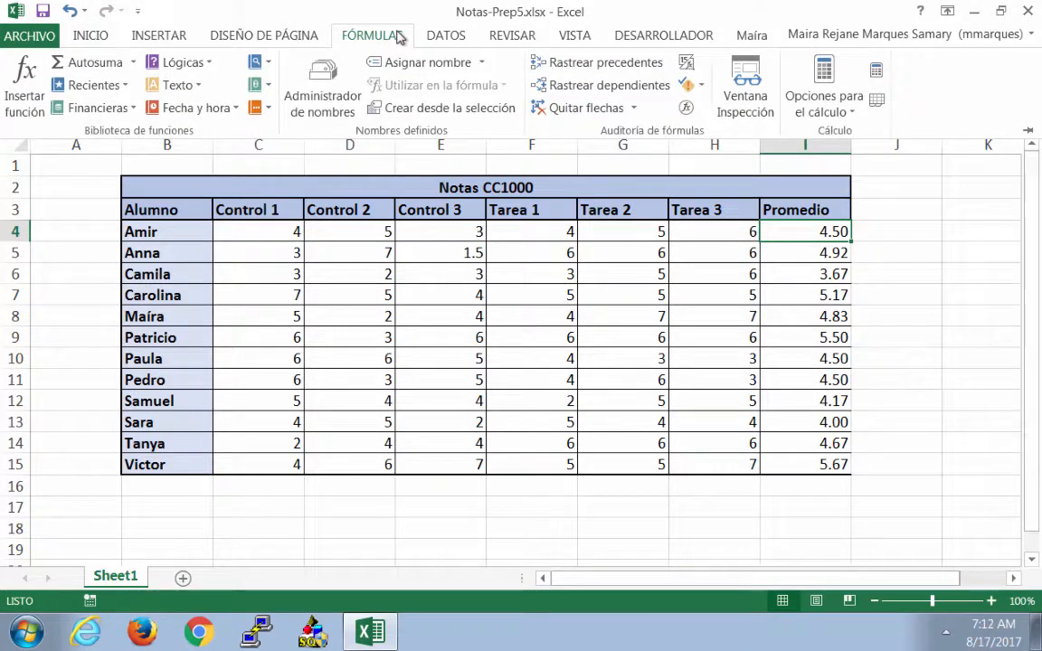
{"action": "left_click", "coordinate": [32, 90]}
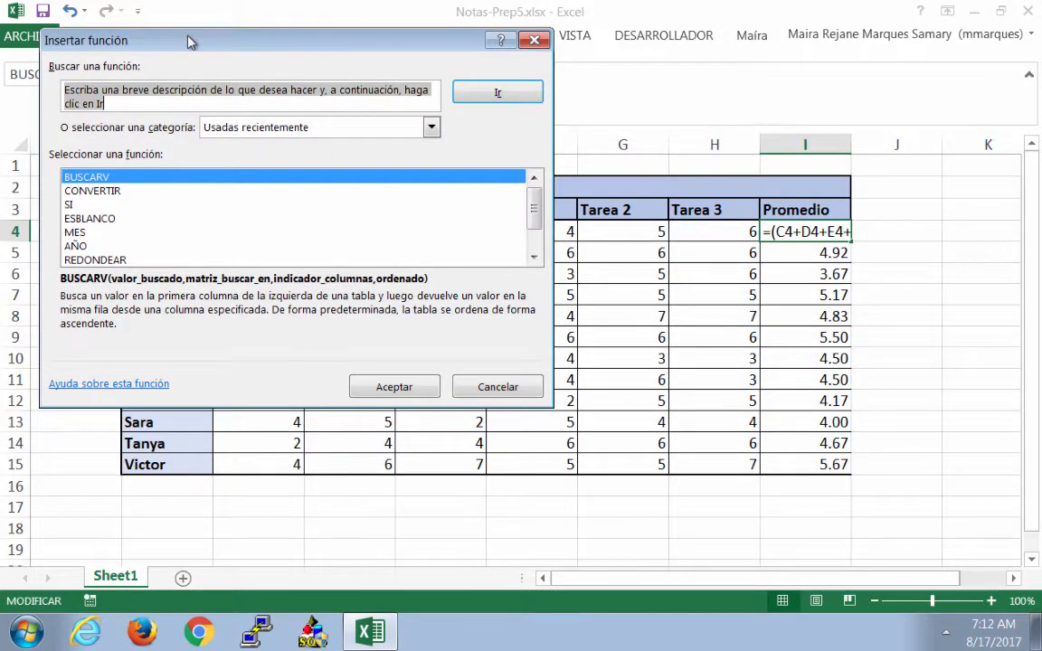
{"action": "left_click_drag", "start_coordinate": [190, 42], "coordinate": [194, 121]}
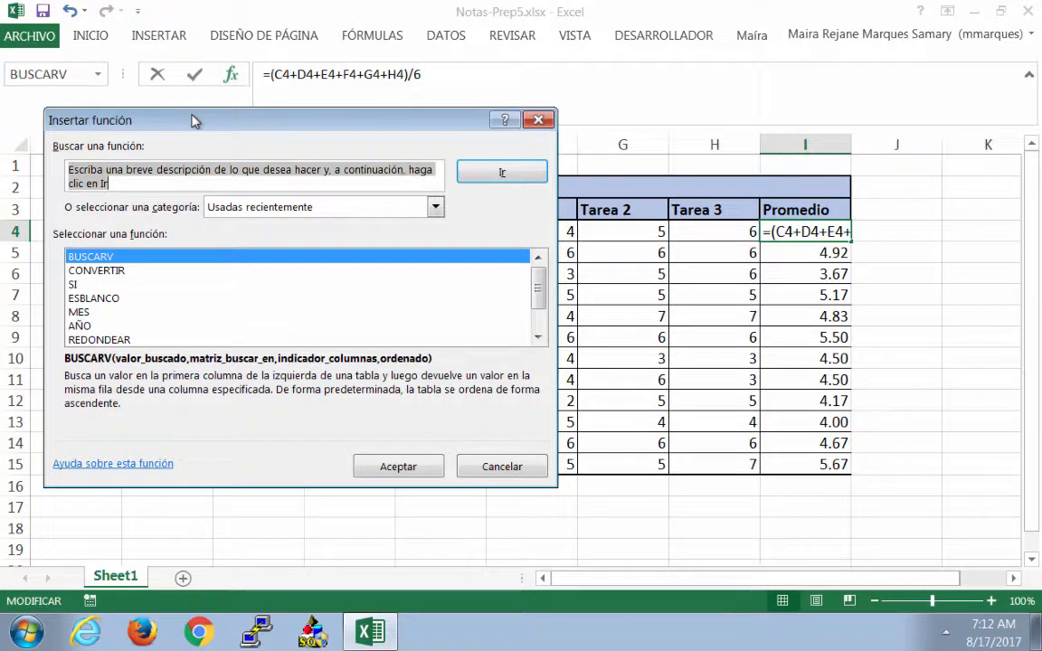
{"action": "type", "text": "promed"}
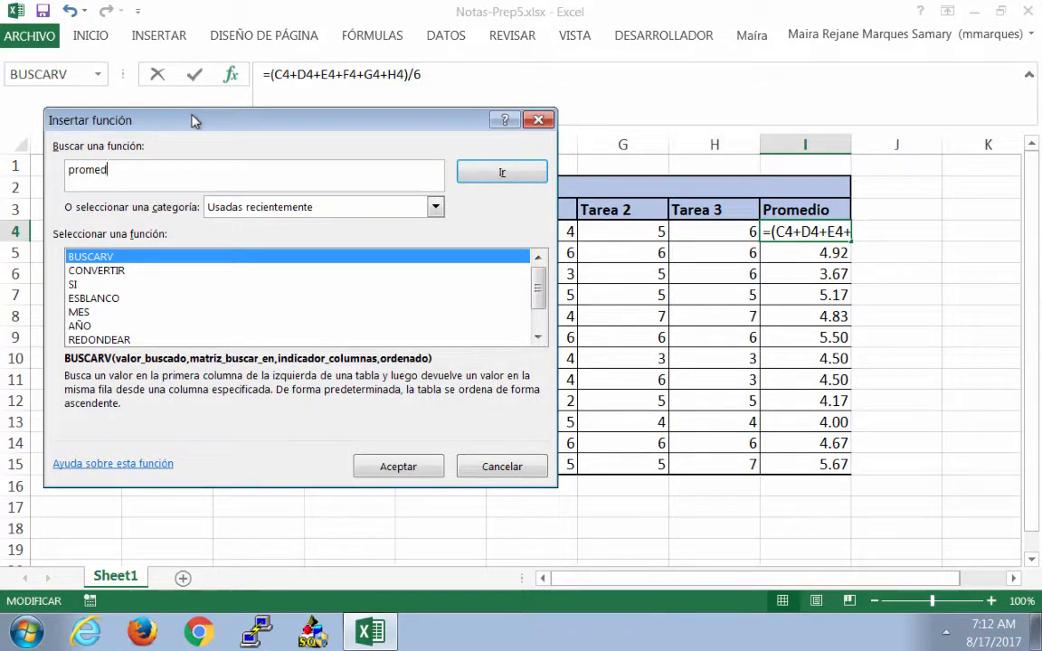
{"action": "type", "text": "io"}
{"action": "left_click", "coordinate": [481, 180]}
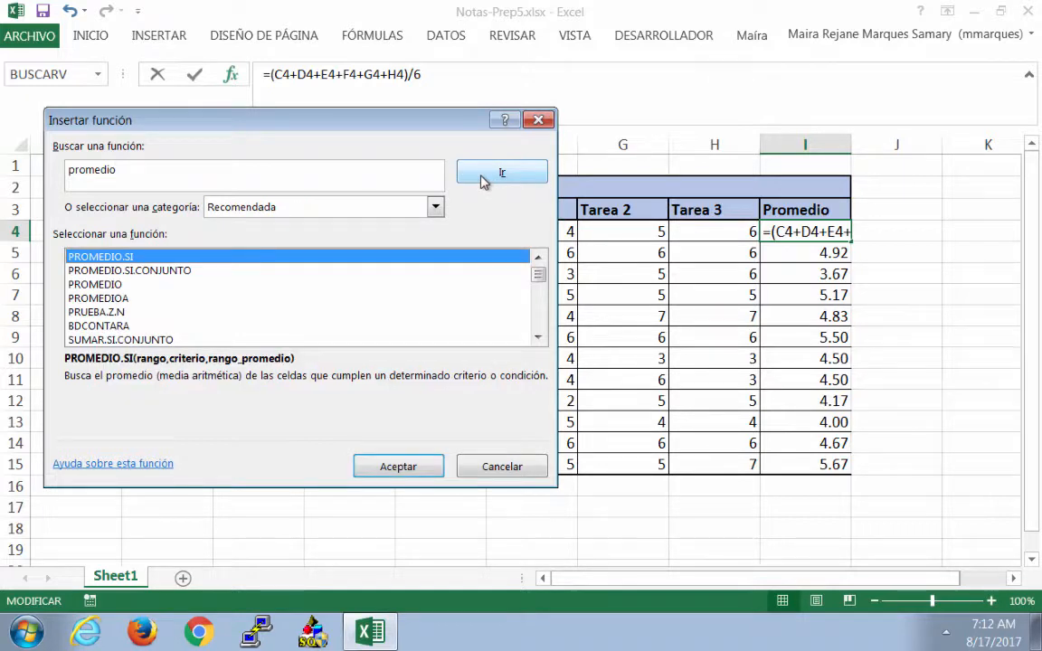
Insert the PROMEDIO function into the formula in I4 with the range G4:G6 as its argument.
{"action": "left_click", "coordinate": [136, 285]}
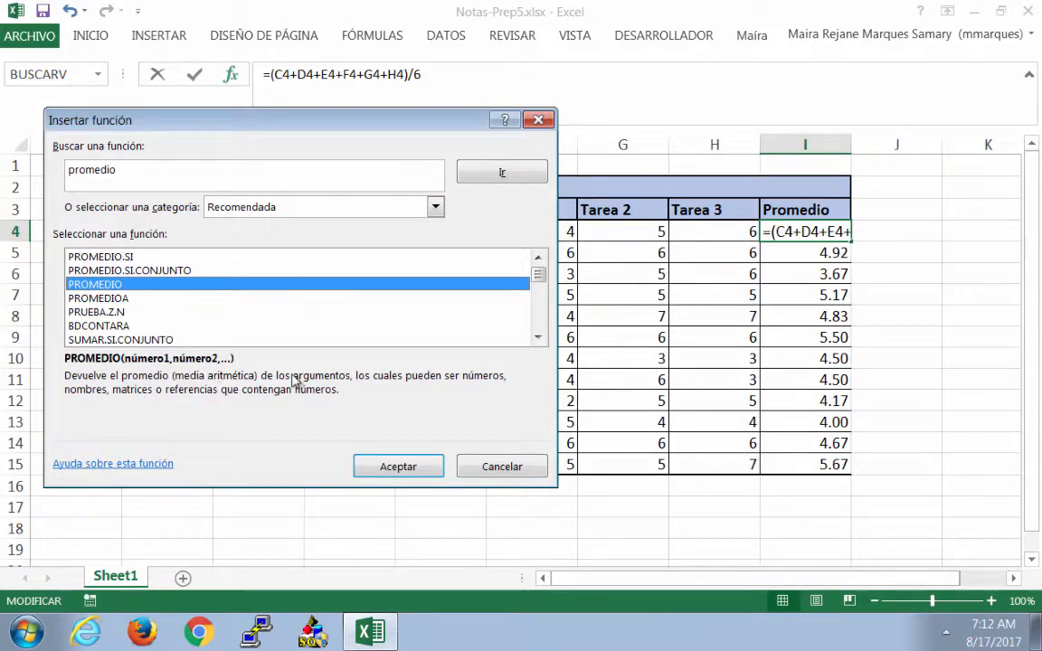
{"action": "left_click", "coordinate": [392, 465]}
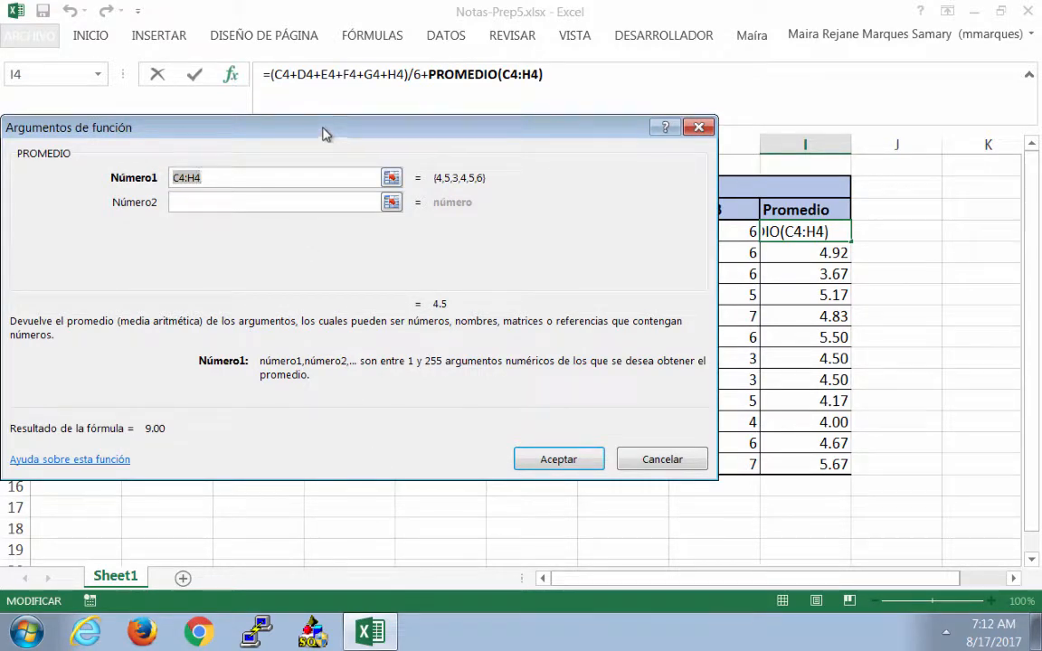
{"action": "left_click_drag", "start_coordinate": [326, 136], "coordinate": [380, 313]}
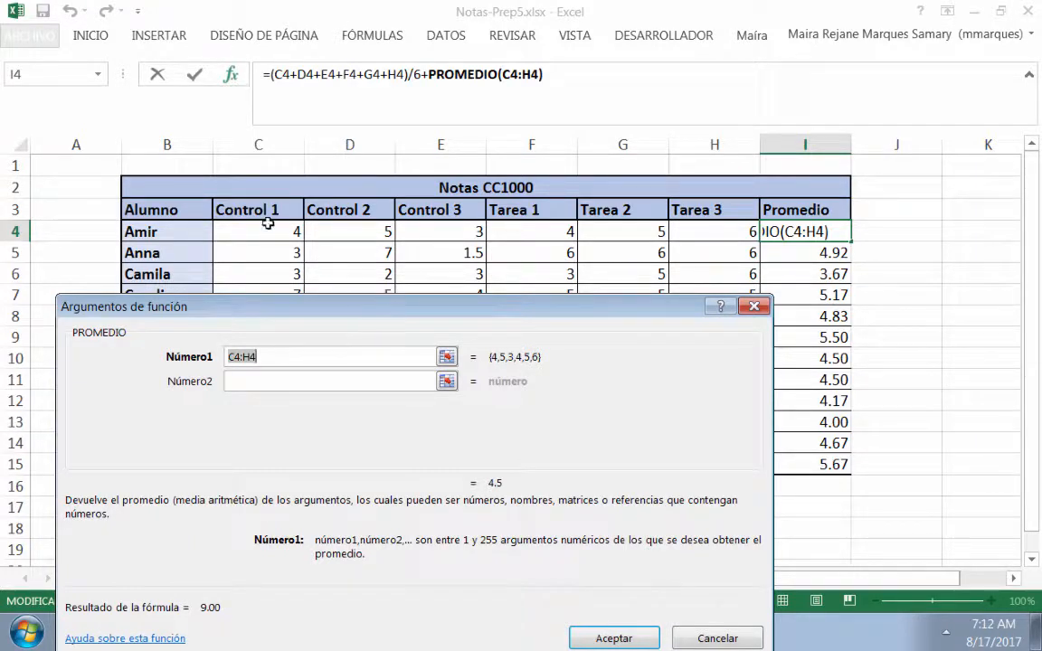
{"action": "left_click_drag", "start_coordinate": [269, 227], "coordinate": [681, 231]}
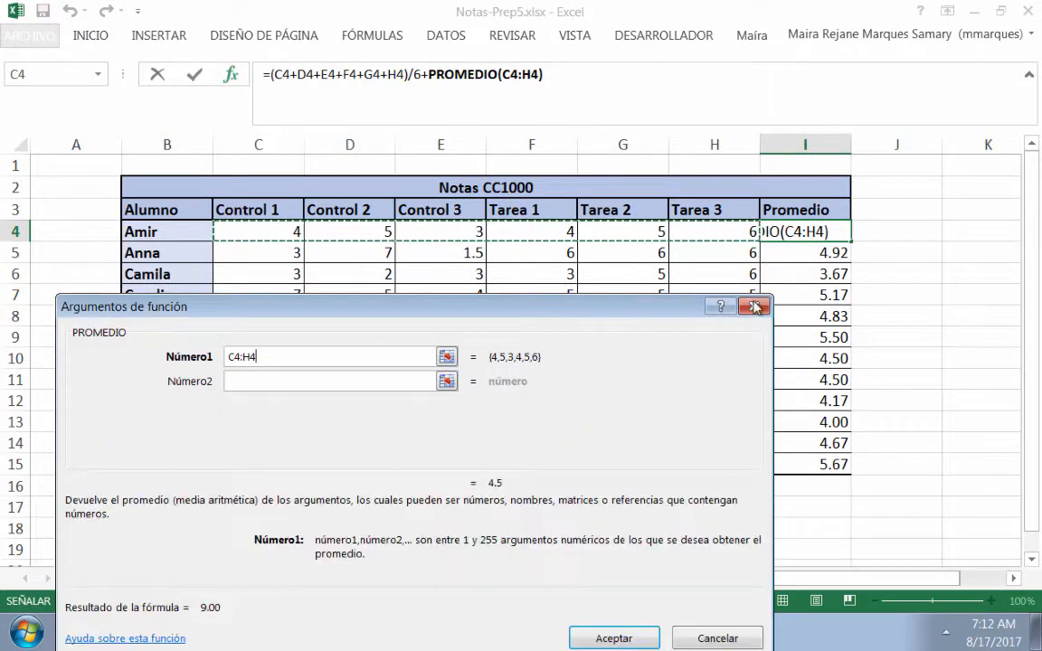
{"action": "left_click_drag", "start_coordinate": [583, 280], "coordinate": [583, 234]}
{"action": "left_click", "coordinate": [614, 638]}
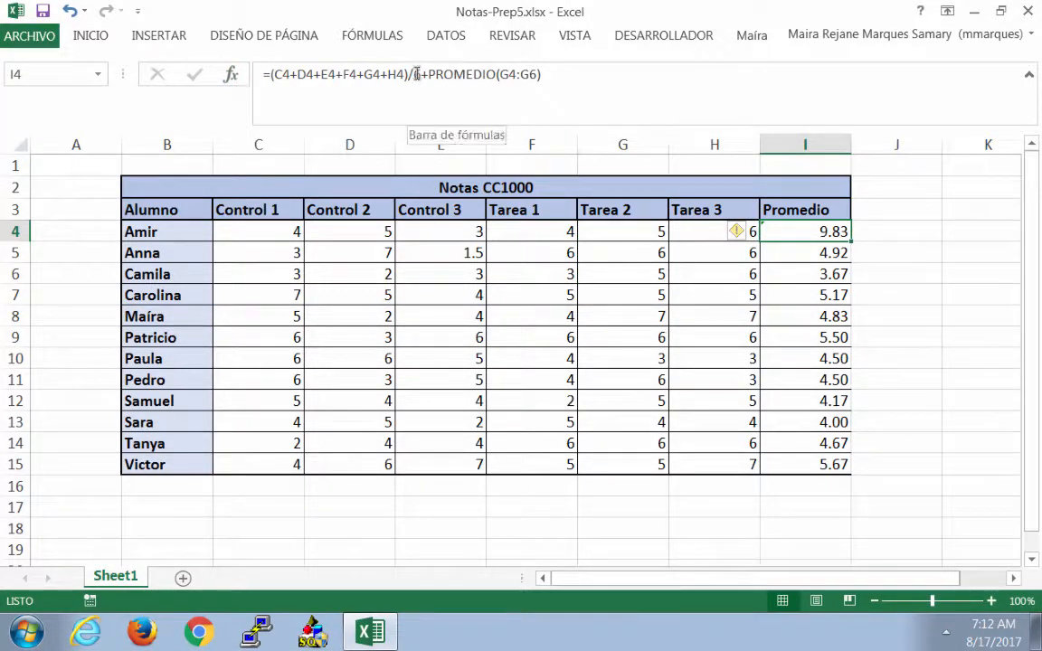
Remove the arithmetic part (C4+D4+E4+F4+G4+H4)/6 from the formula in I4, keeping the PROMEDIO function.
{"action": "left_click_drag", "start_coordinate": [419, 72], "coordinate": [274, 72]}
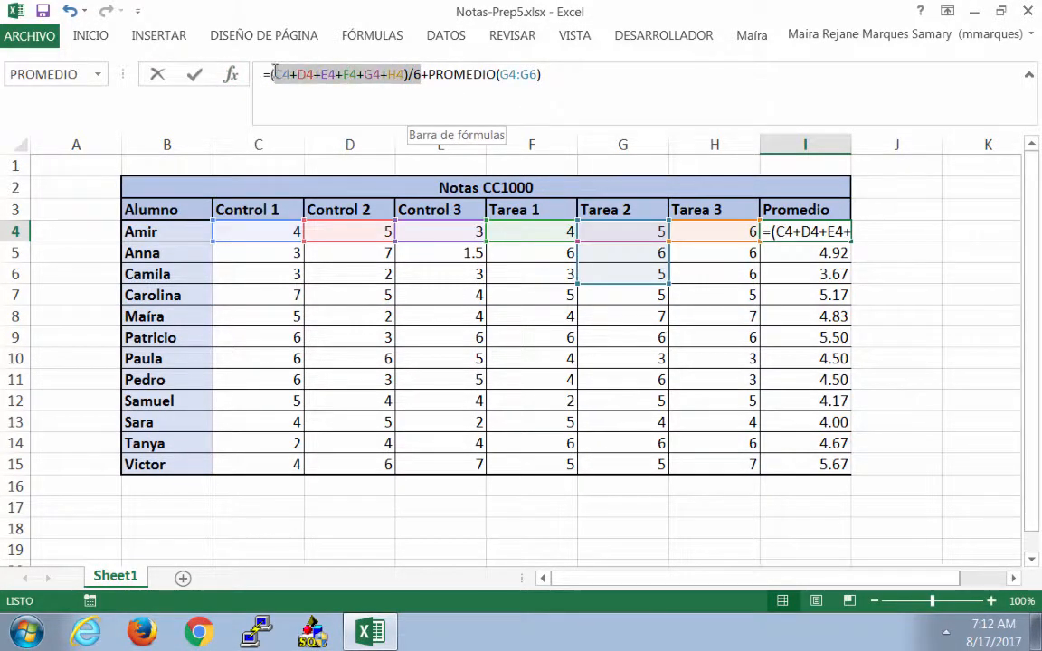
{"action": "key", "text": "Delete"}
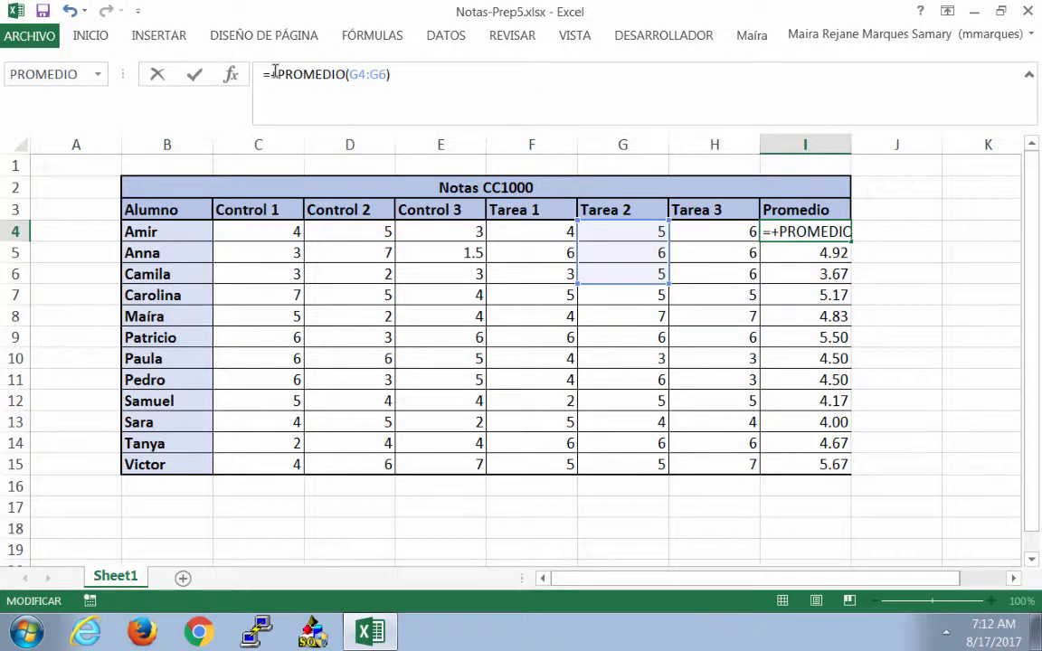
{"action": "key", "text": "Return"}
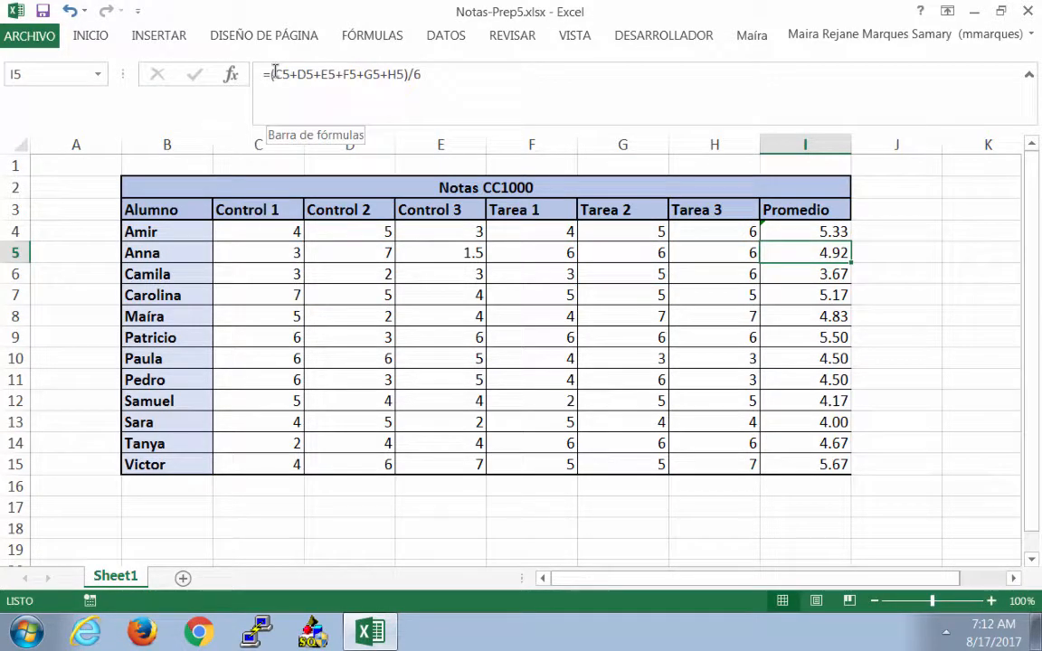
Change the range of the PROMEDIO function in I4 to the three Control grades C4:E4.
{"action": "key", "text": "Up"}
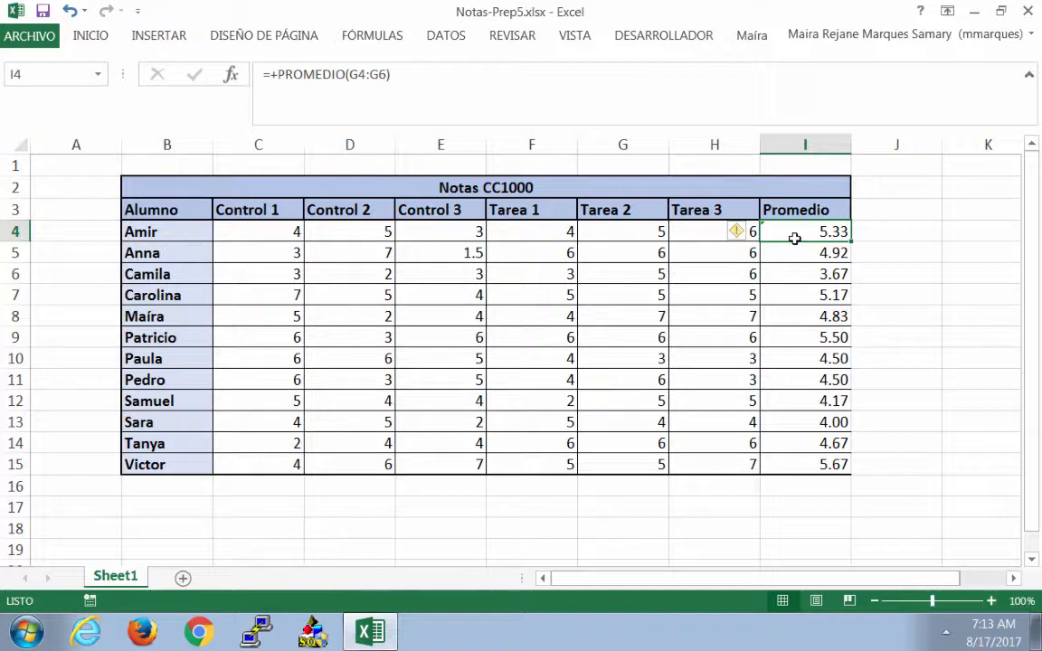
{"action": "left_click", "coordinate": [403, 74]}
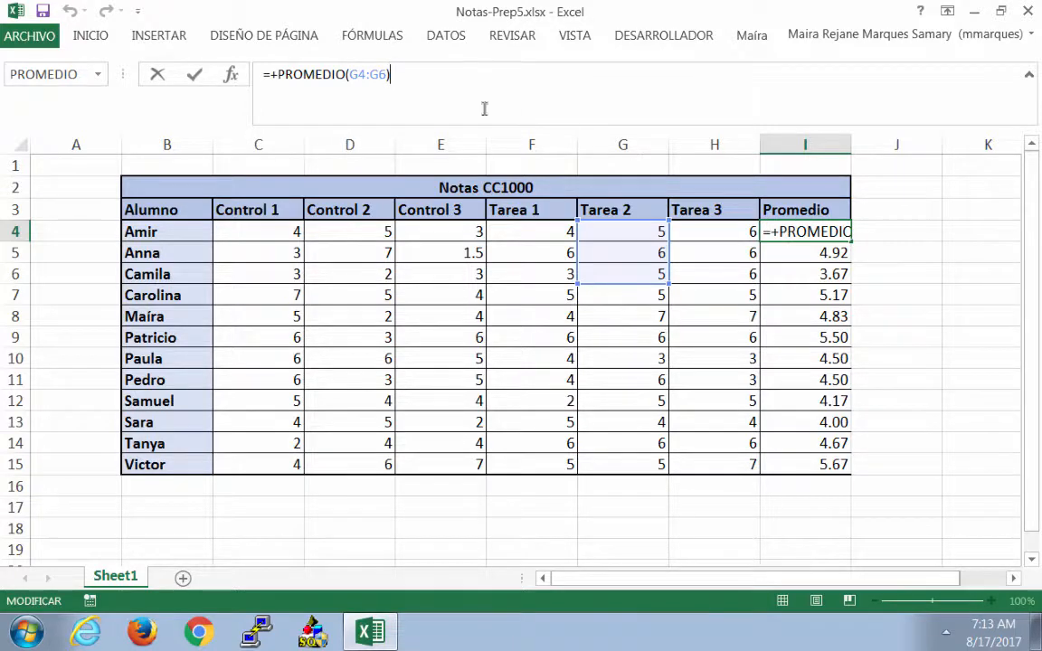
{"action": "left_click_drag", "start_coordinate": [384, 73], "coordinate": [351, 74]}
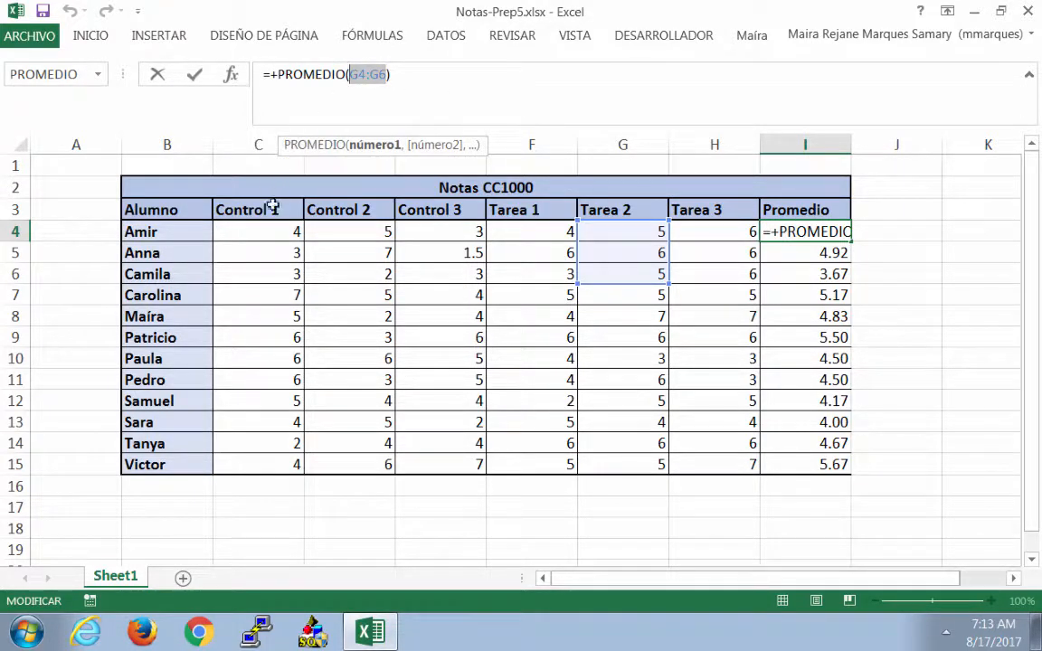
{"action": "left_click", "coordinate": [270, 233]}
{"action": "left_click_drag", "start_coordinate": [271, 235], "coordinate": [427, 233]}
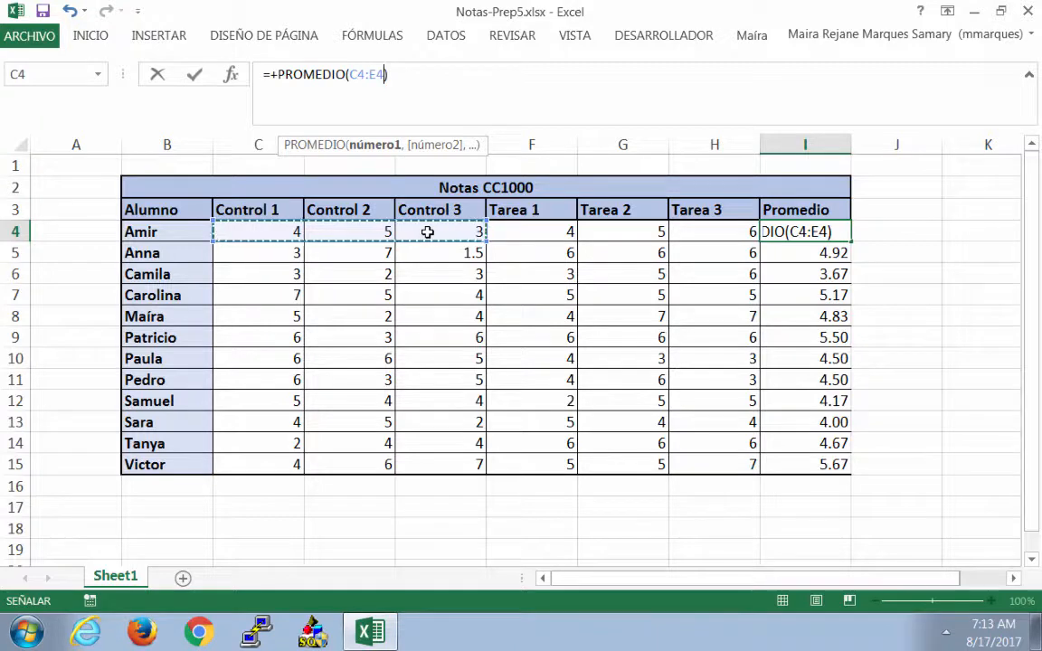
{"action": "key", "text": "Return"}
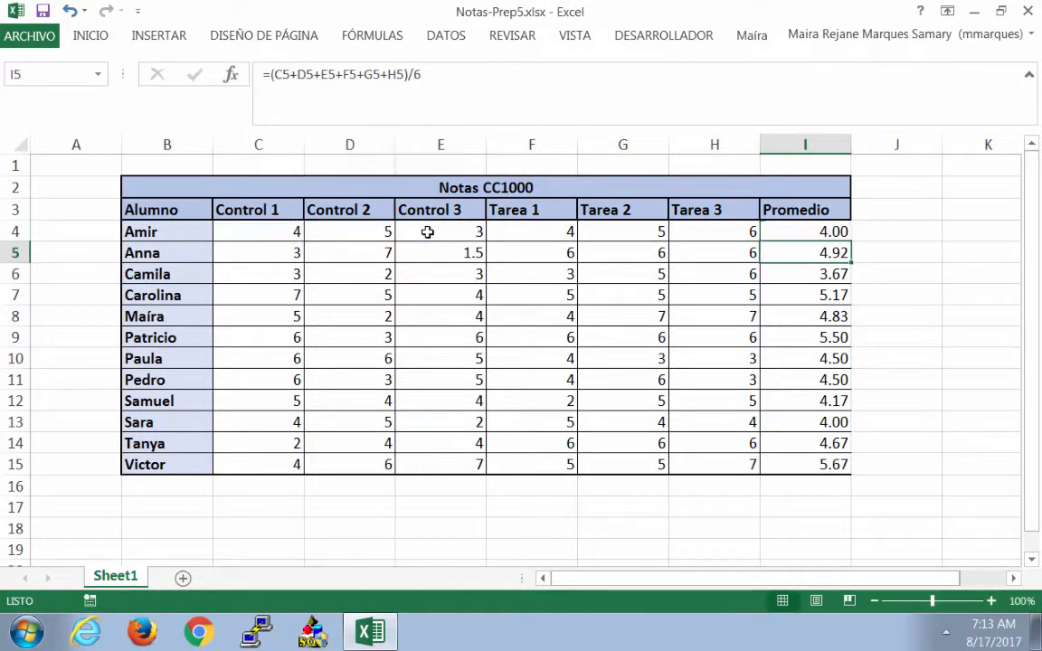
Copy the average in I4 and paste only its formula (Fórmulas) into I5:I15 with Pegado especial.
{"action": "key", "text": "Up"}
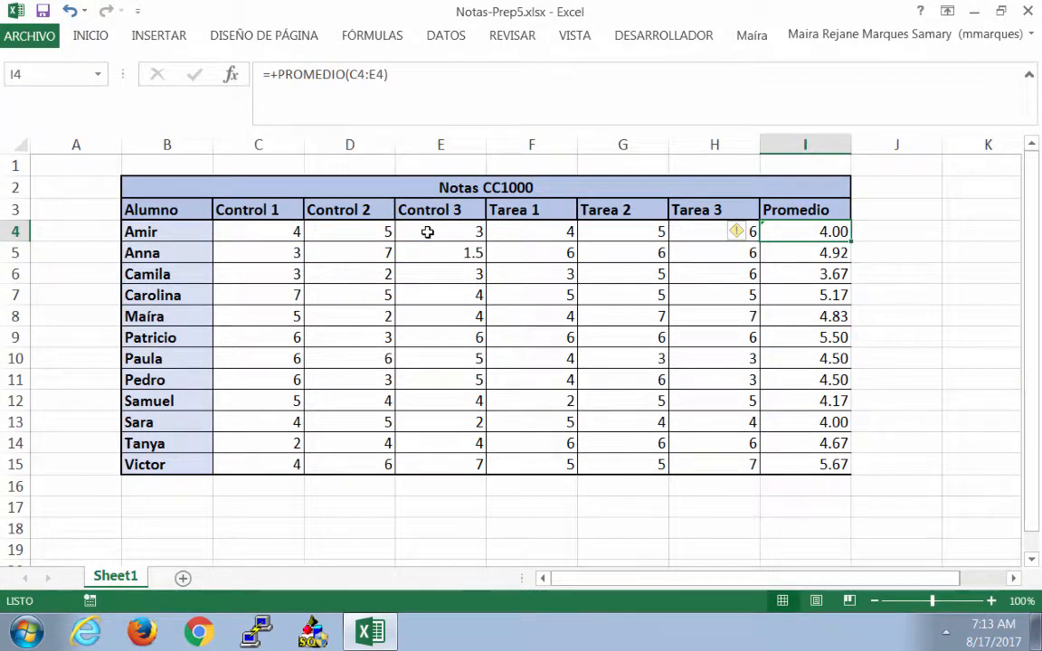
{"action": "key", "text": "ctrl+c"}
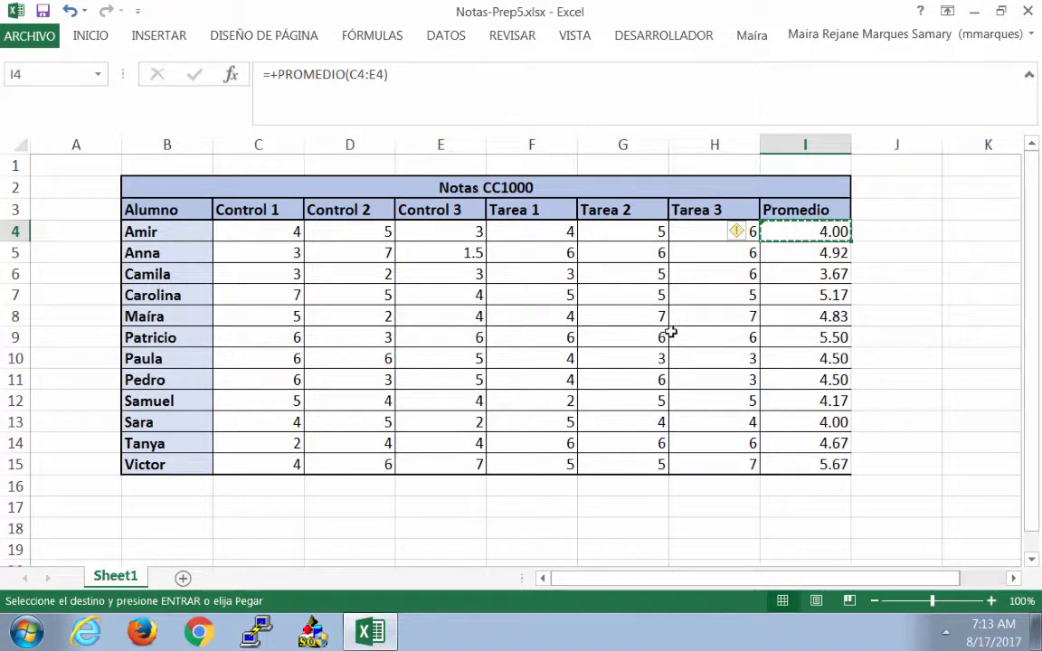
{"action": "left_click_drag", "start_coordinate": [803, 255], "coordinate": [804, 463]}
{"action": "key", "text": "ctrl+v"}
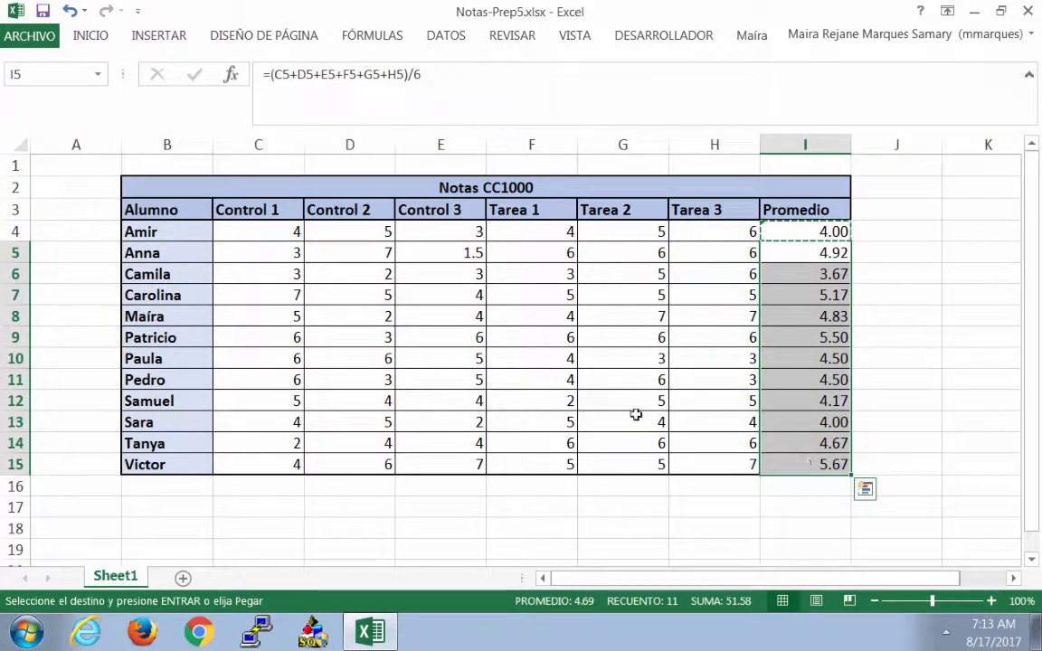
{"action": "left_click", "coordinate": [93, 36]}
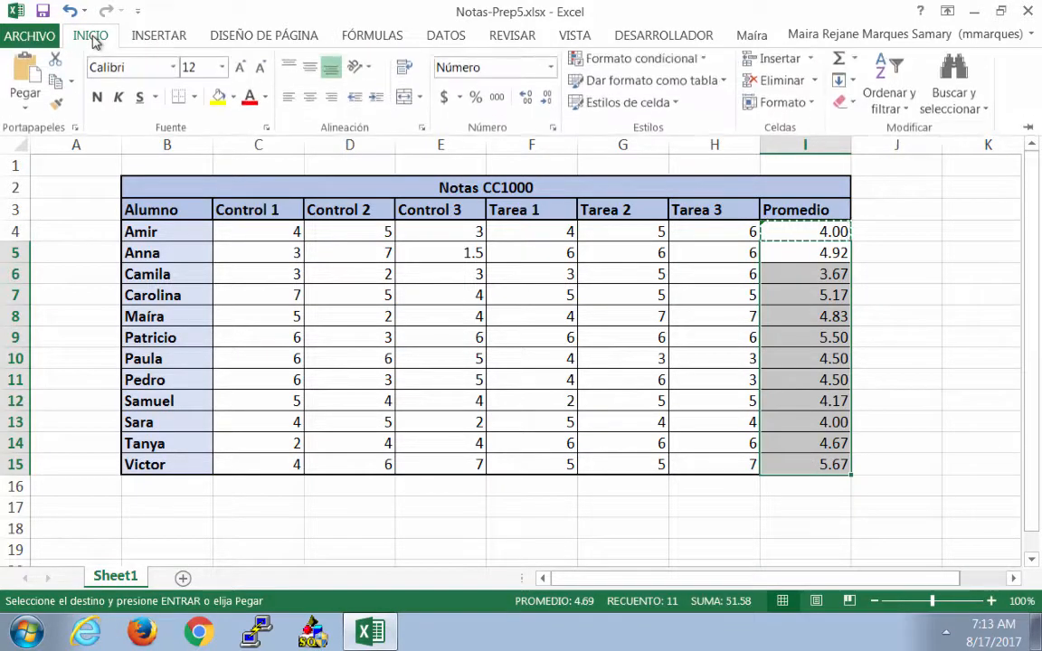
{"action": "left_click", "coordinate": [25, 112]}
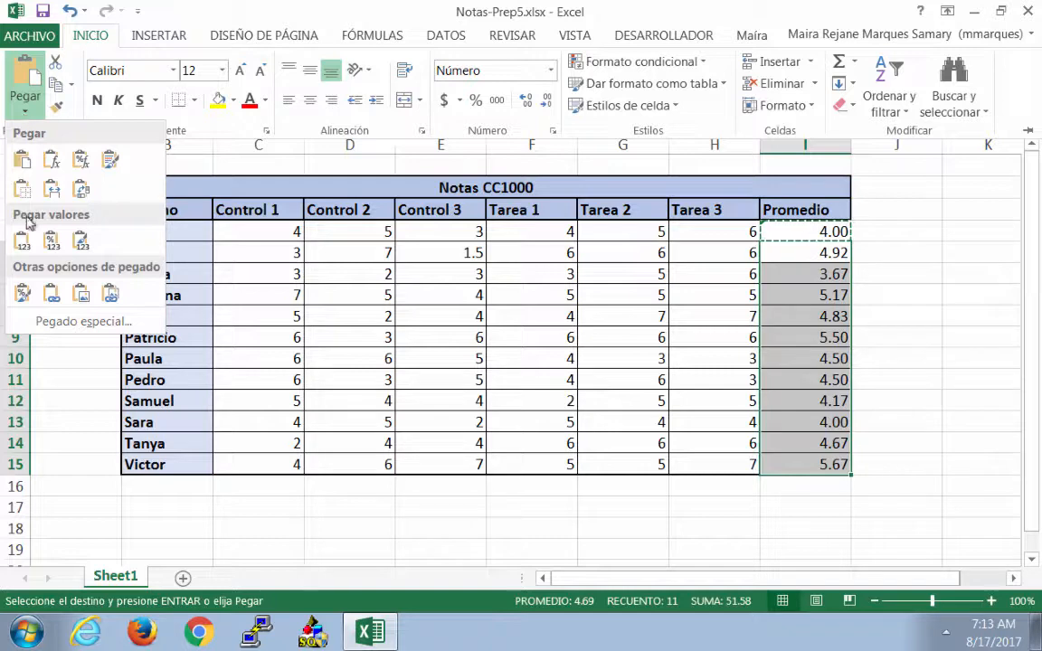
{"action": "left_click", "coordinate": [78, 321]}
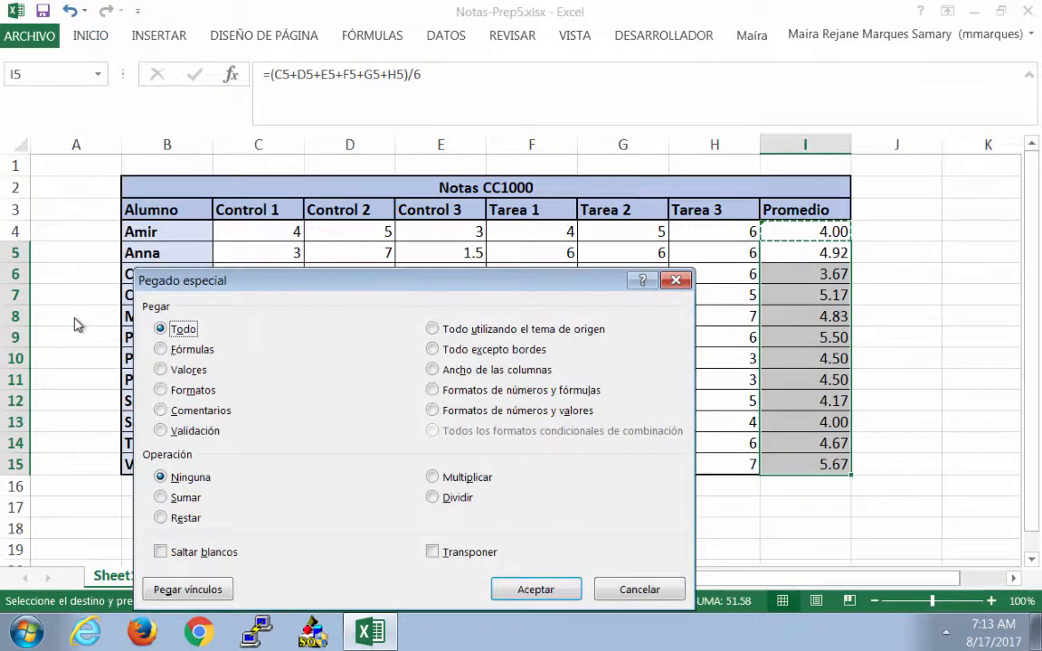
{"action": "left_click", "coordinate": [186, 352]}
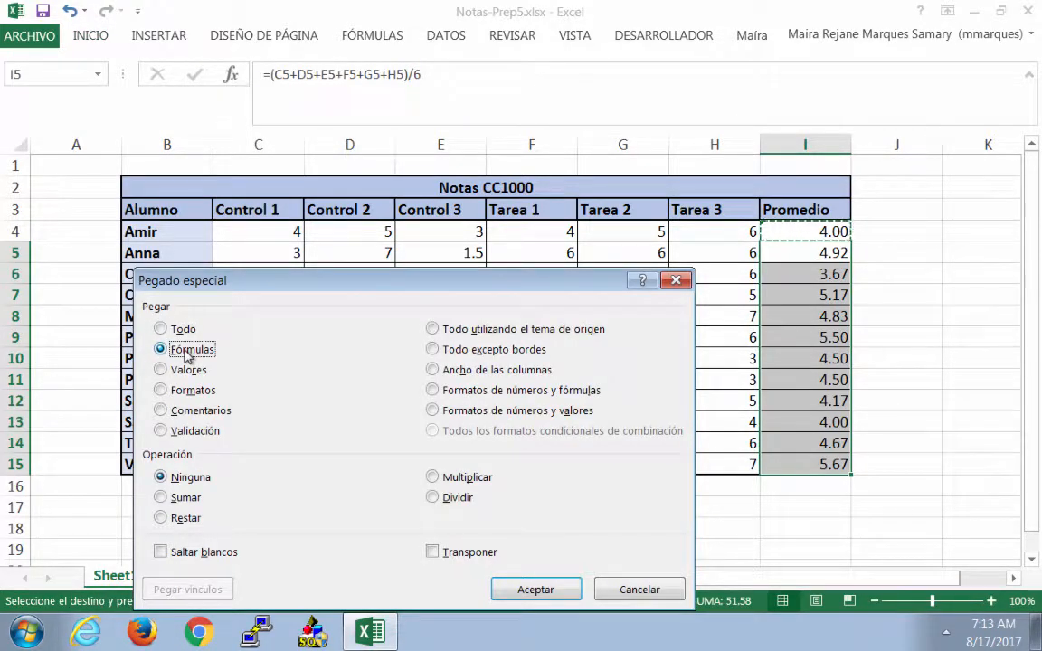
{"action": "left_click", "coordinate": [532, 590]}
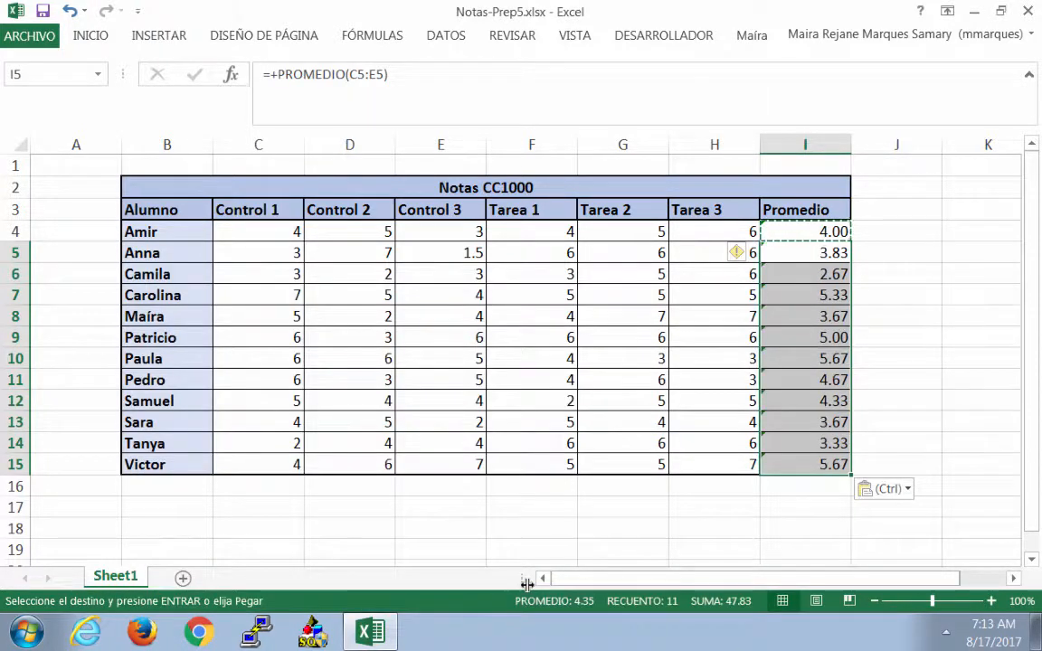
Check the pasted PROMEDIO formulas cell by cell from I5 down to I15 and back up to I4.
{"action": "left_click", "coordinate": [790, 252]}
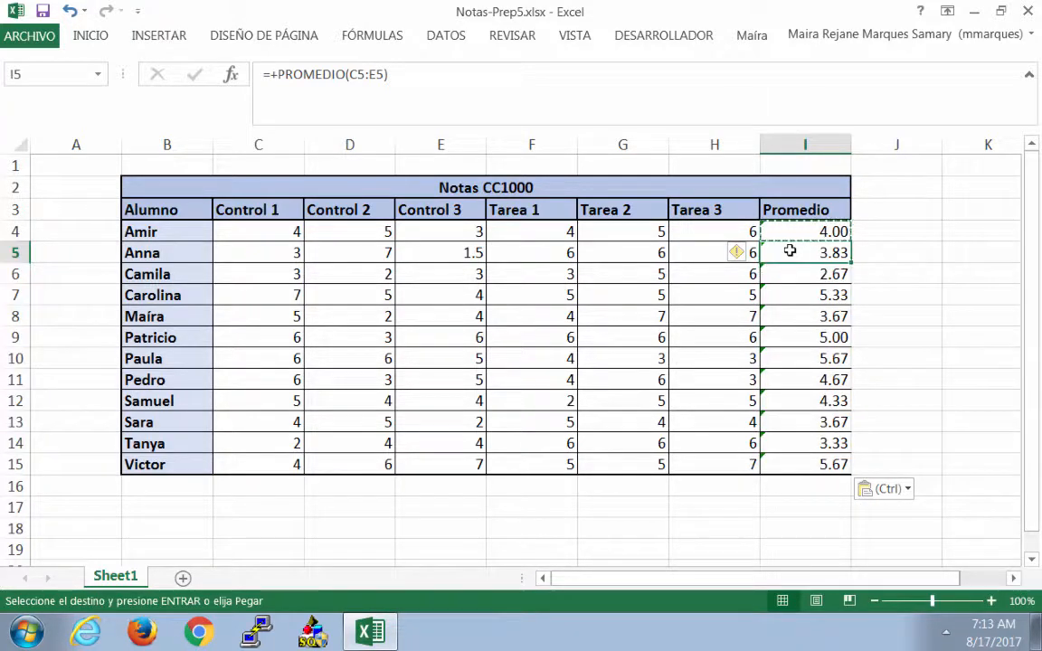
{"action": "key", "text": "Down"}
{"action": "key", "text": "Down"}
{"action": "key", "text": "Down"}
{"action": "key", "text": "Down"}
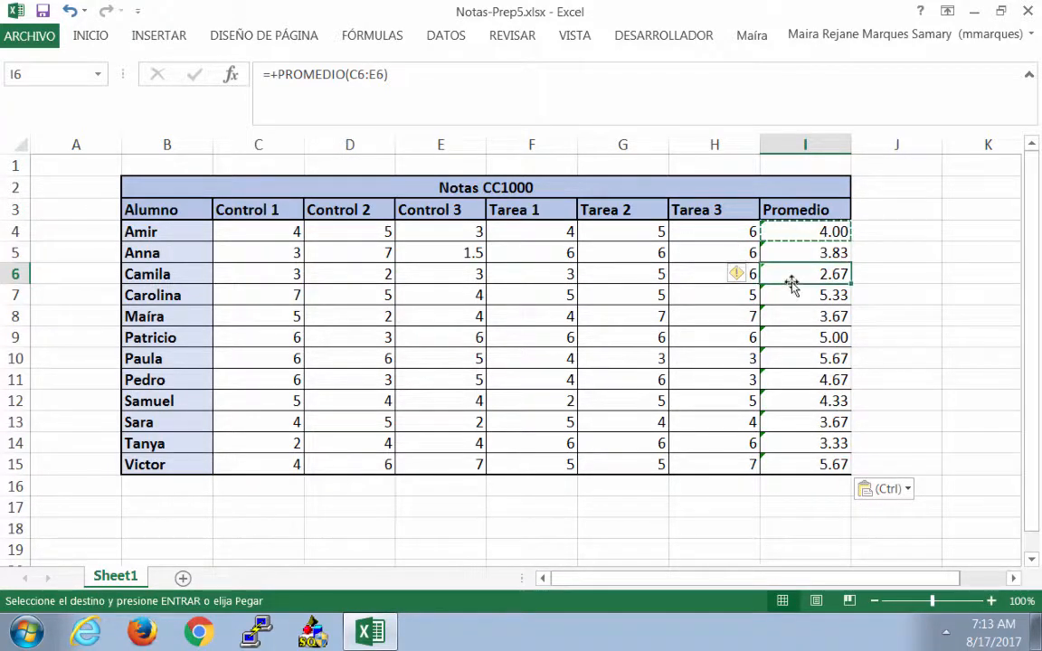
{"action": "key", "text": "Down"}
{"action": "key", "text": "Down"}
{"action": "key", "text": "Down"}
{"action": "key", "text": "Down"}
{"action": "key", "text": "Down"}
{"action": "key", "text": "Down"}
{"action": "key", "text": "Down"}
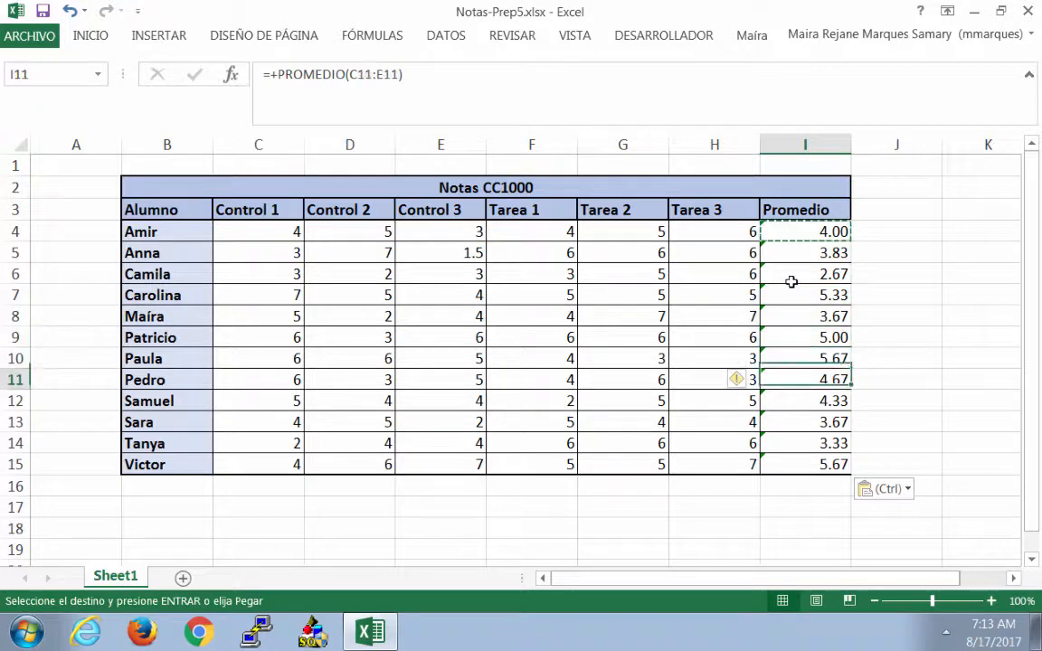
{"action": "key", "text": "Up"}
{"action": "key", "text": "Up"}
{"action": "key", "text": "Up"}
{"action": "key", "text": "Up"}
{"action": "key", "text": "Up"}
{"action": "key", "text": "Up"}
{"action": "key", "text": "Up"}
{"action": "key", "text": "Up"}
{"action": "key", "text": "Up"}
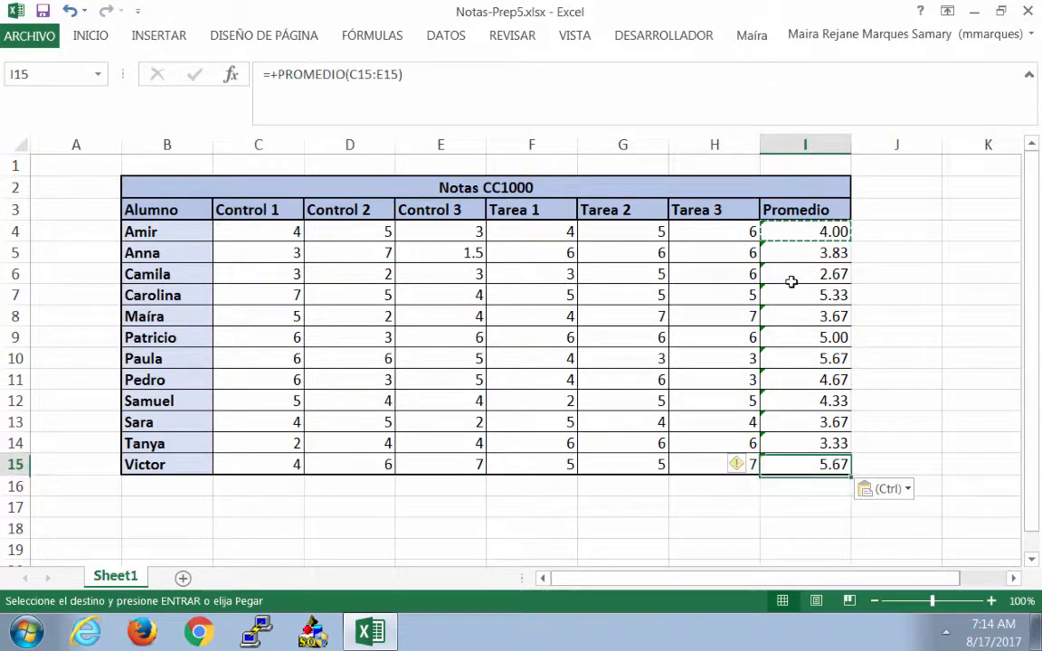
{"action": "key", "text": "Up"}
{"action": "key", "text": "Up"}
{"action": "key", "text": "Up"}
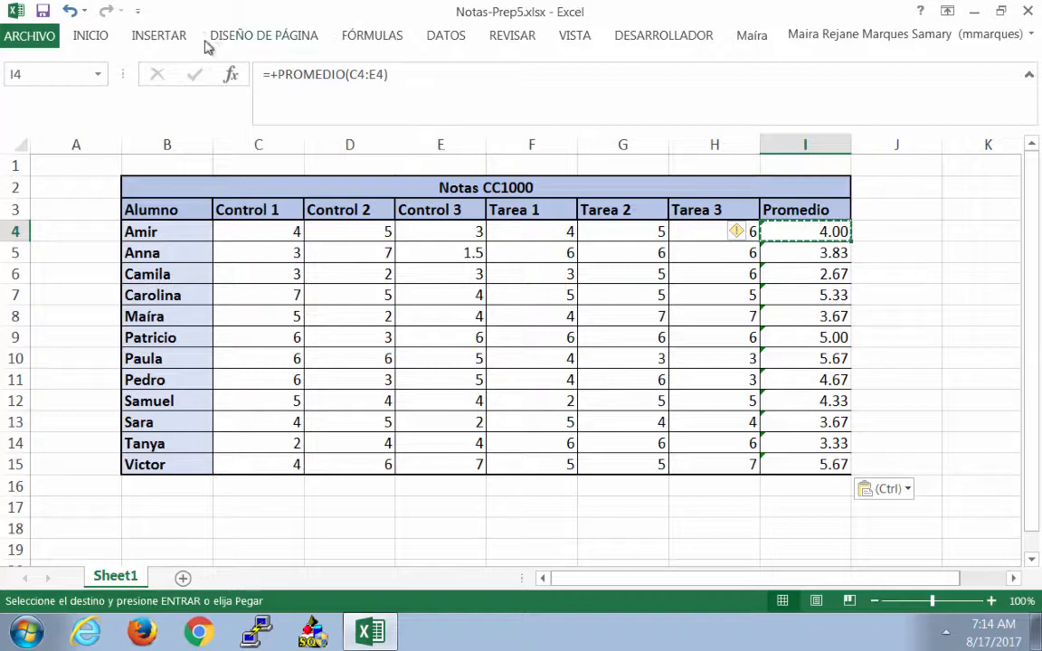
{"action": "left_click", "coordinate": [383, 43]}
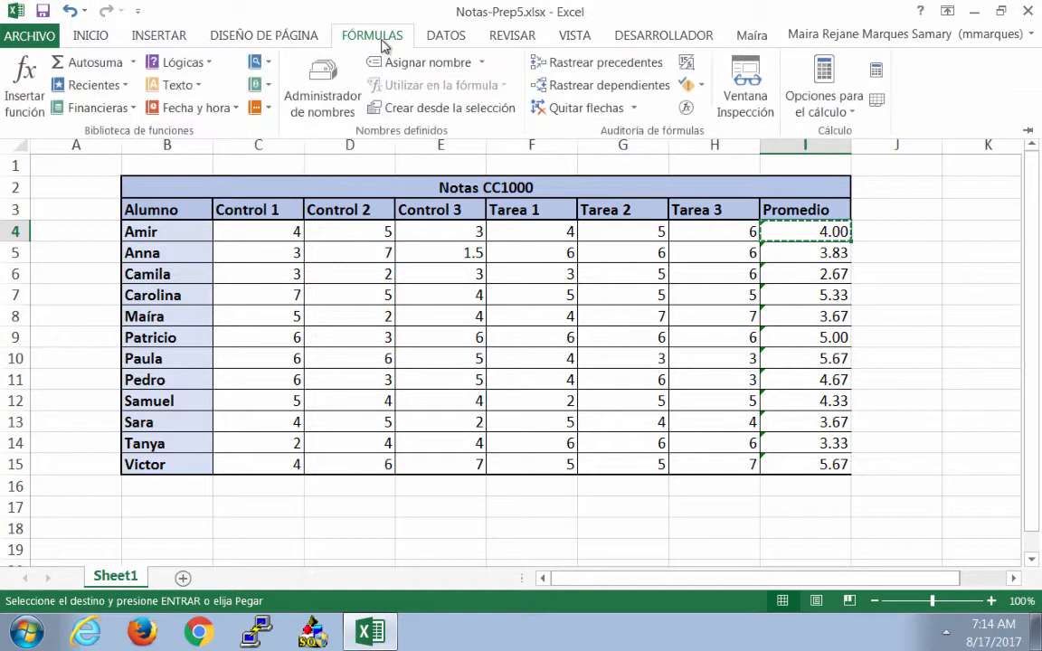
{"action": "left_click", "coordinate": [25, 86]}
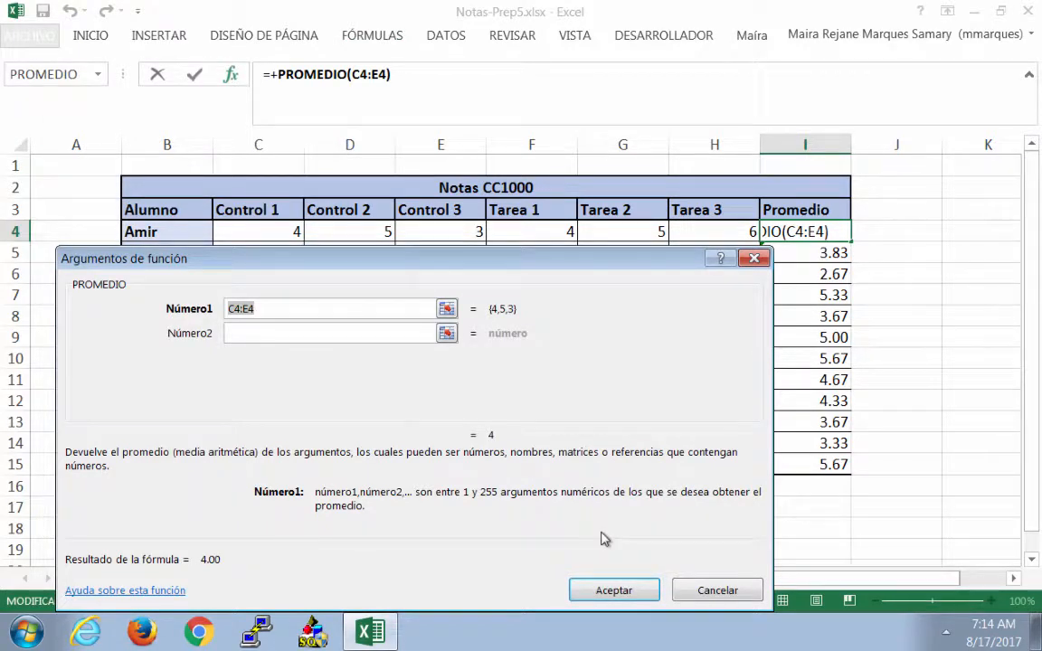
{"action": "left_click", "coordinate": [695, 590]}
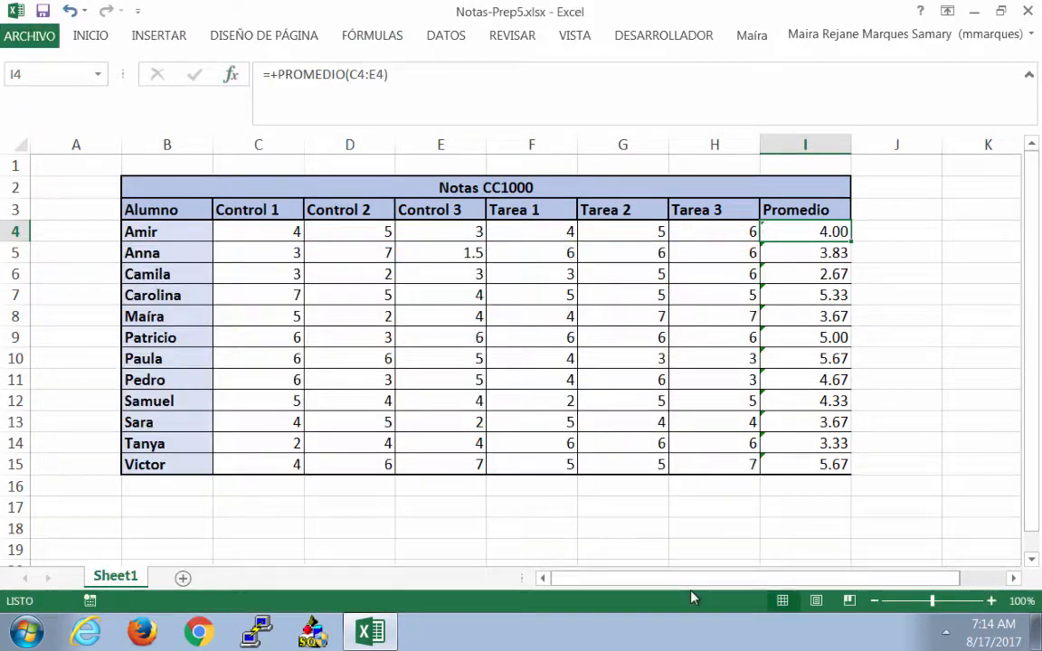
Try to insert the logical function SI into the formula in I4, and remove the appended +SI() again.
{"action": "left_click", "coordinate": [378, 38]}
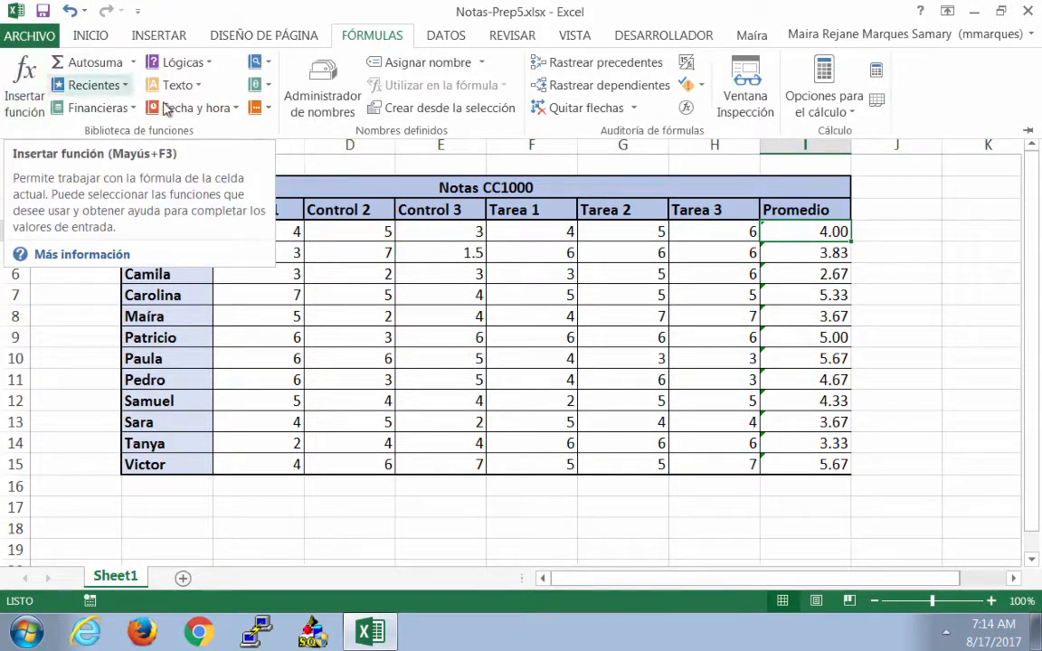
{"action": "left_click", "coordinate": [208, 65]}
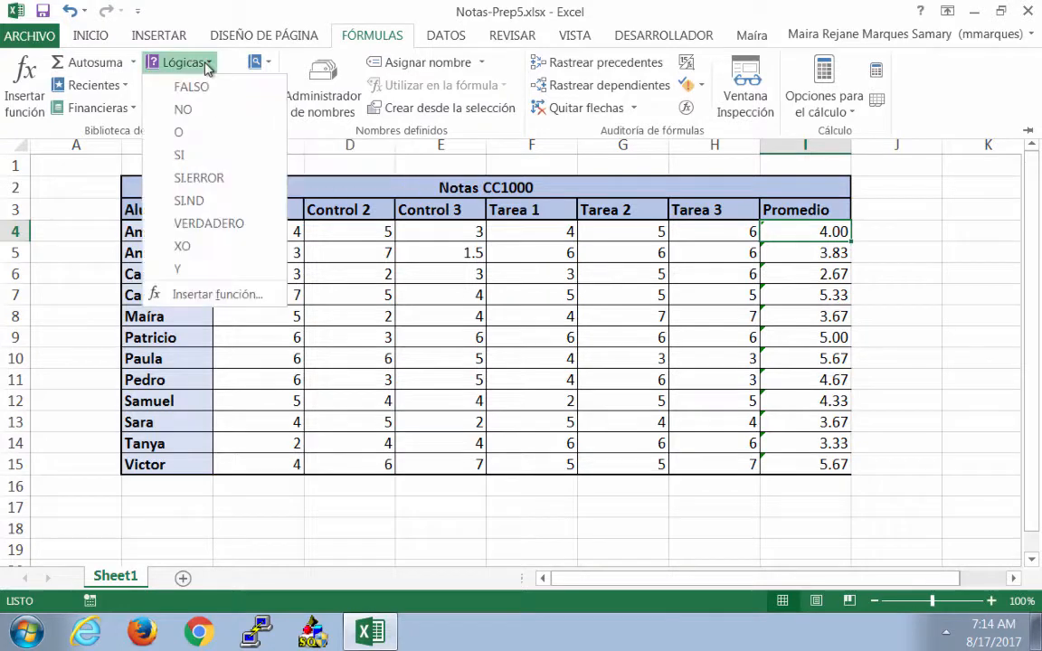
{"action": "left_click", "coordinate": [195, 157]}
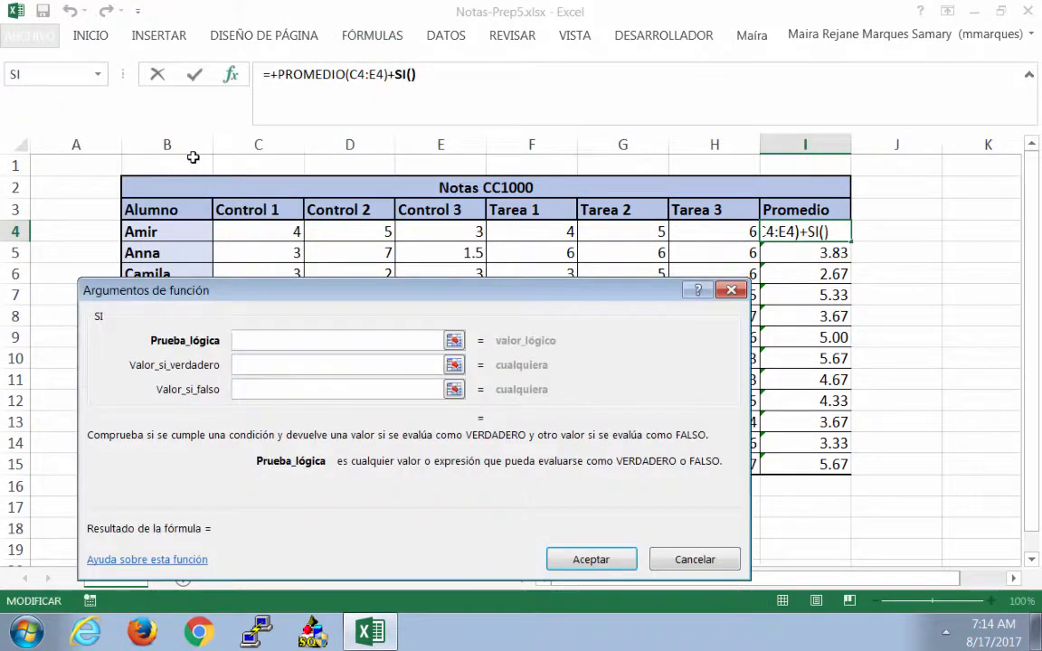
{"action": "left_click", "coordinate": [417, 73]}
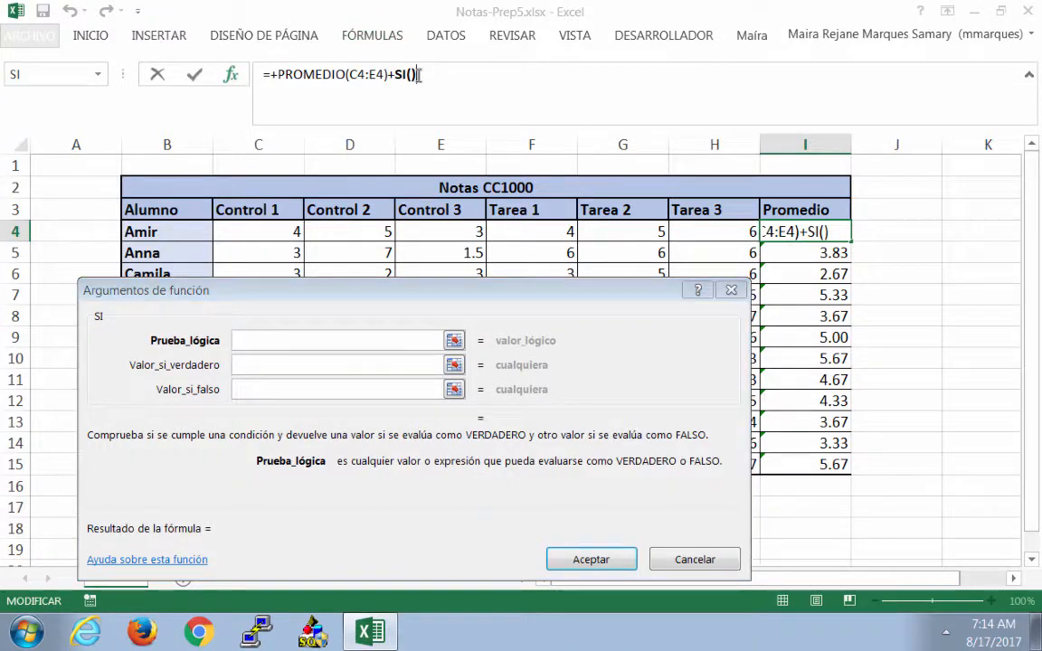
{"action": "key", "text": "BackSpace"}
{"action": "key", "text": "BackSpace"}
{"action": "key", "text": "BackSpace"}
{"action": "key", "text": "BackSpace"}
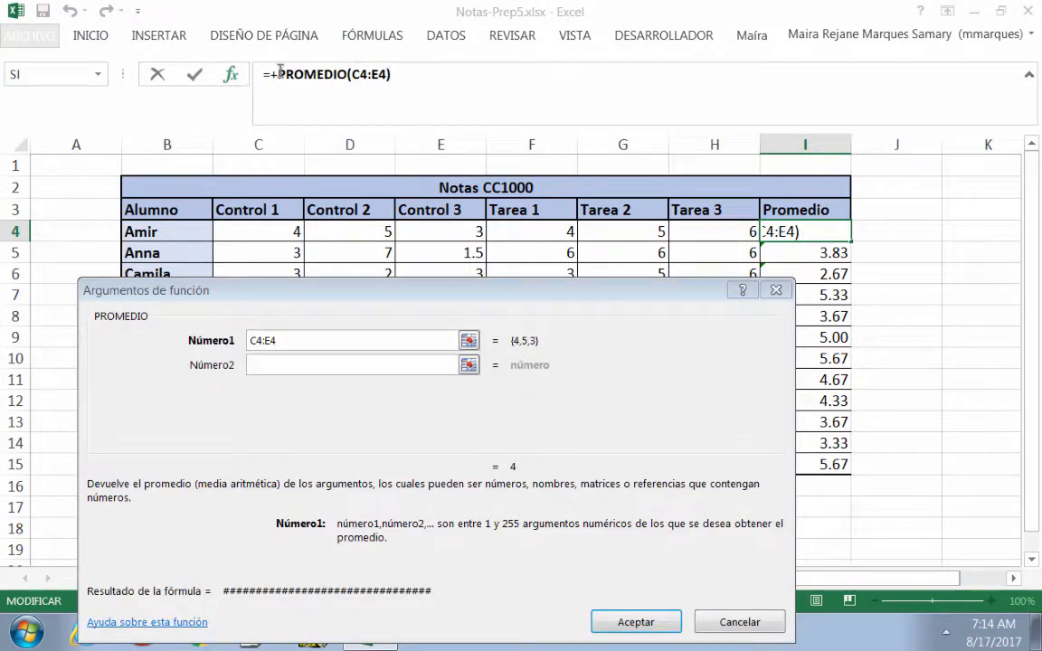
{"action": "type", "text": "SI("}
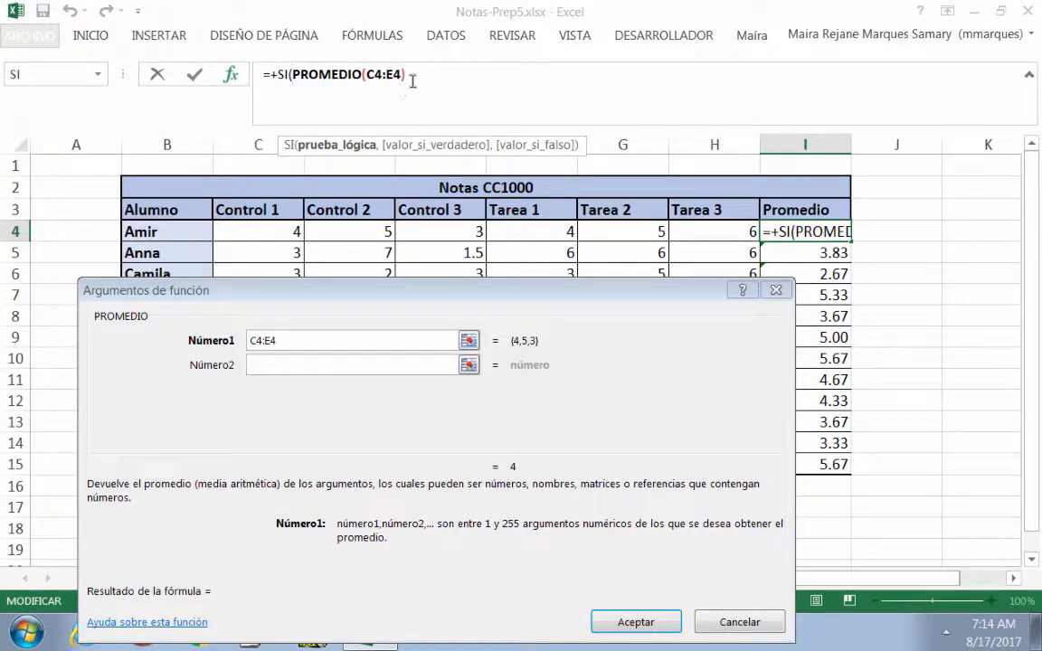
{"action": "left_click", "coordinate": [305, 342]}
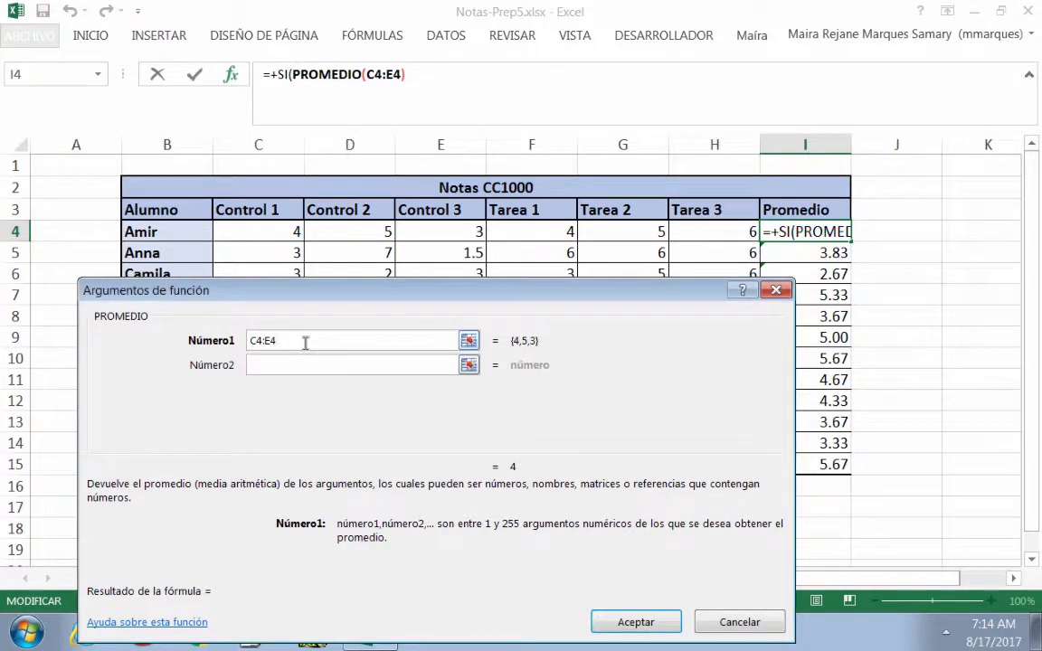
{"action": "type", "text": ">"}
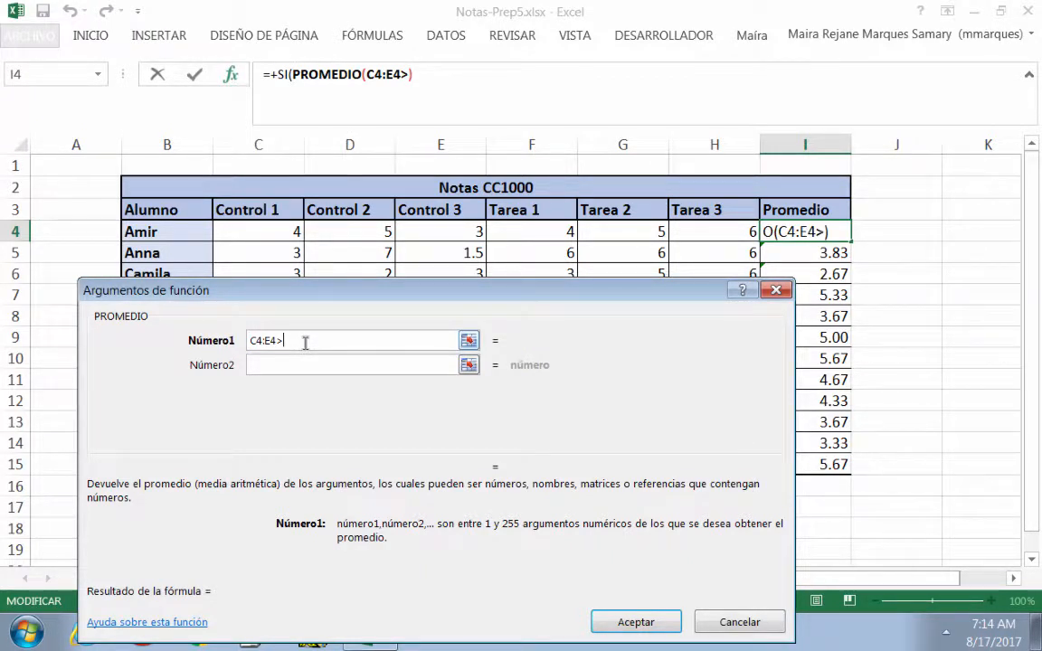
{"action": "type", "text": "3"}
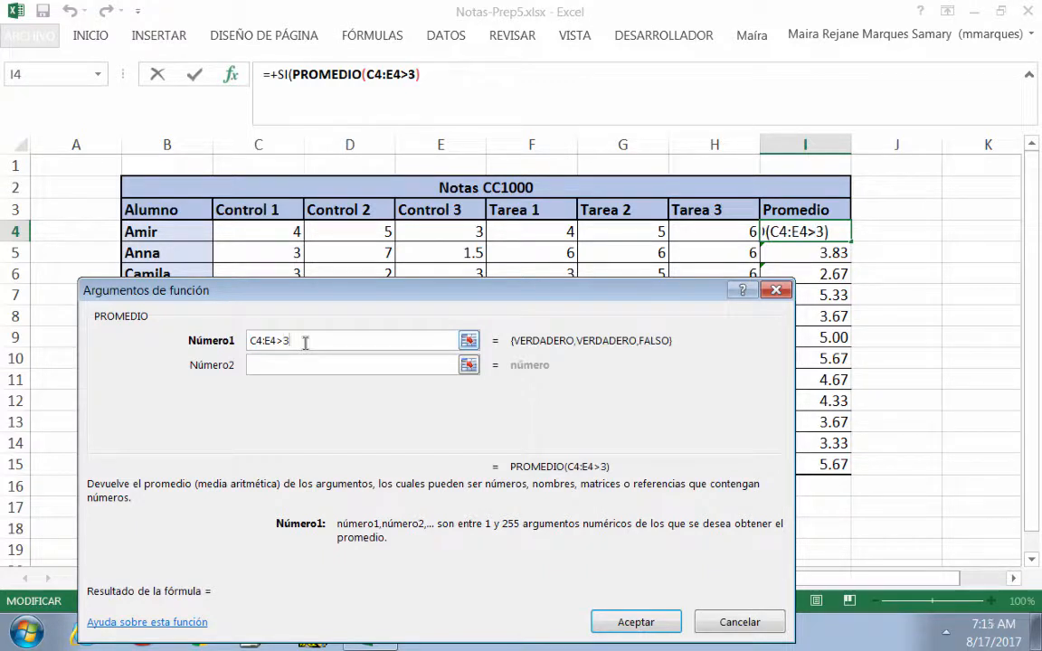
{"action": "type", "text": ".9"}
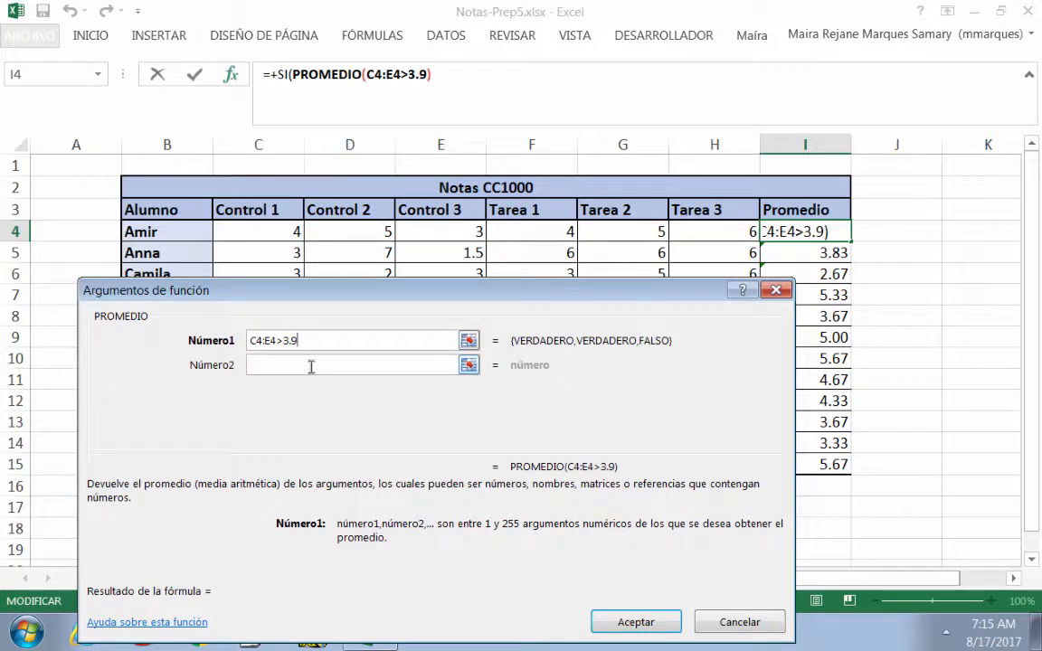
{"action": "left_click", "coordinate": [311, 366]}
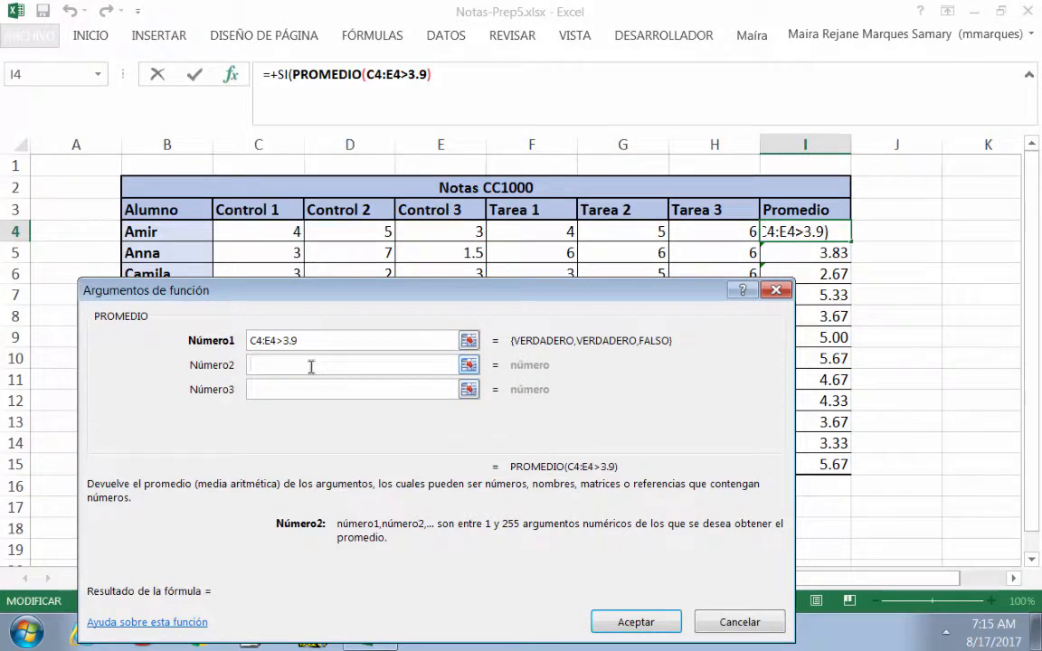
{"action": "type", "text": "\""}
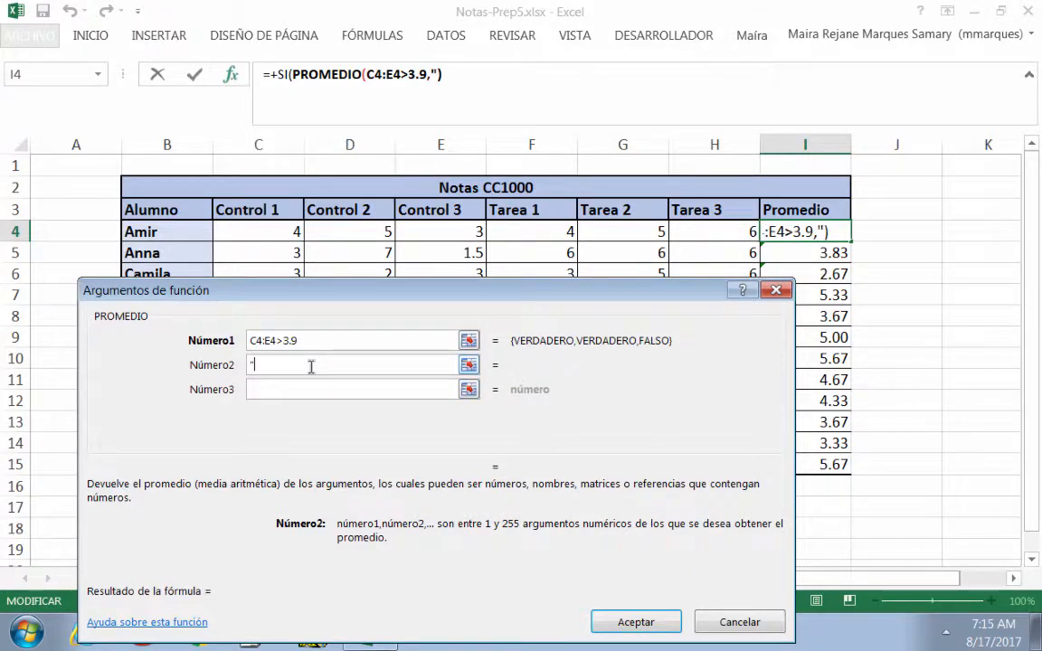
{"action": "type", "text": "A"}
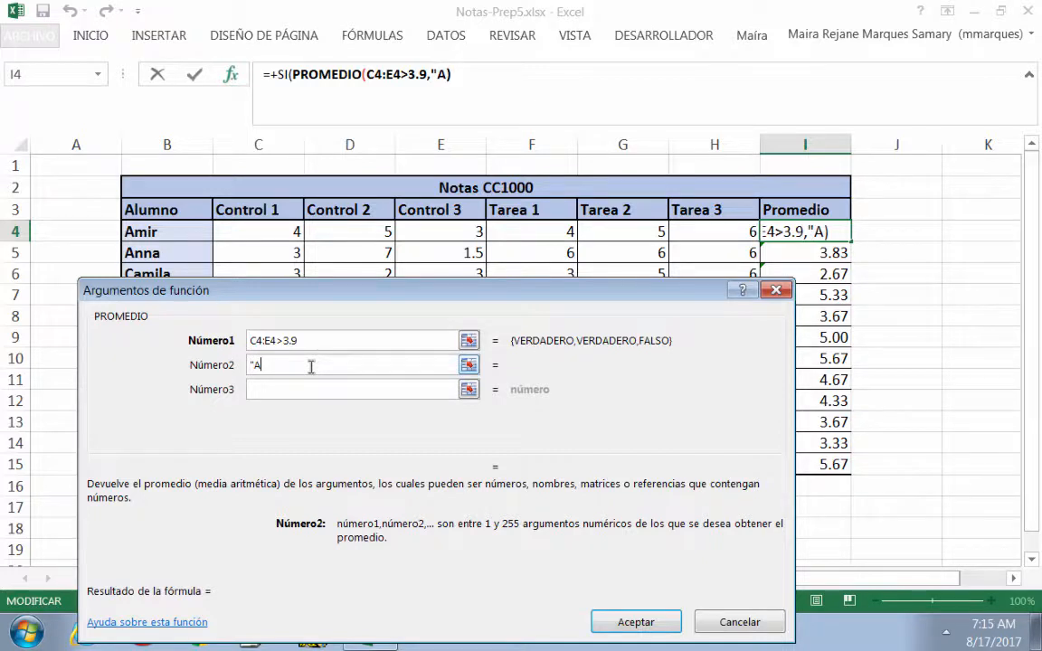
{"action": "type", "text": "PROBADO"}
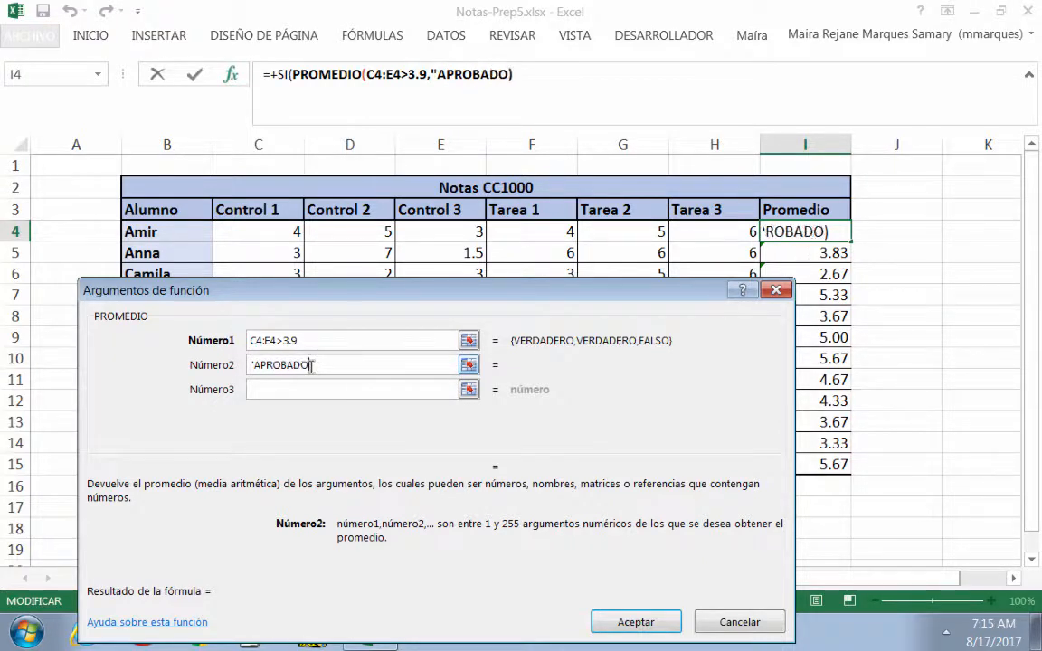
{"action": "type", "text": "\""}
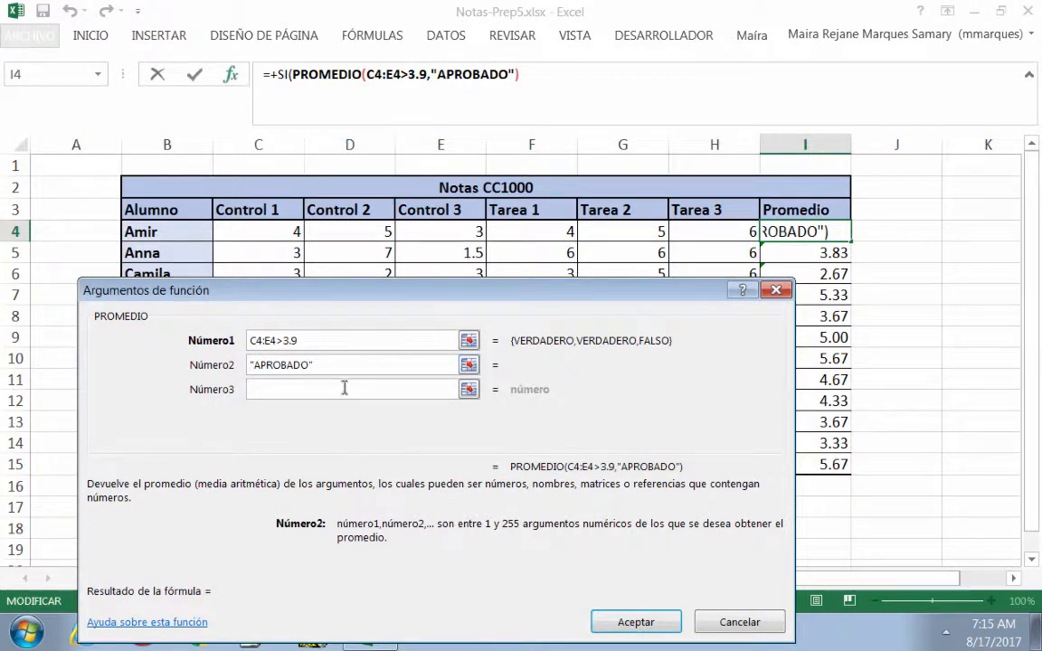
{"action": "left_click", "coordinate": [345, 387]}
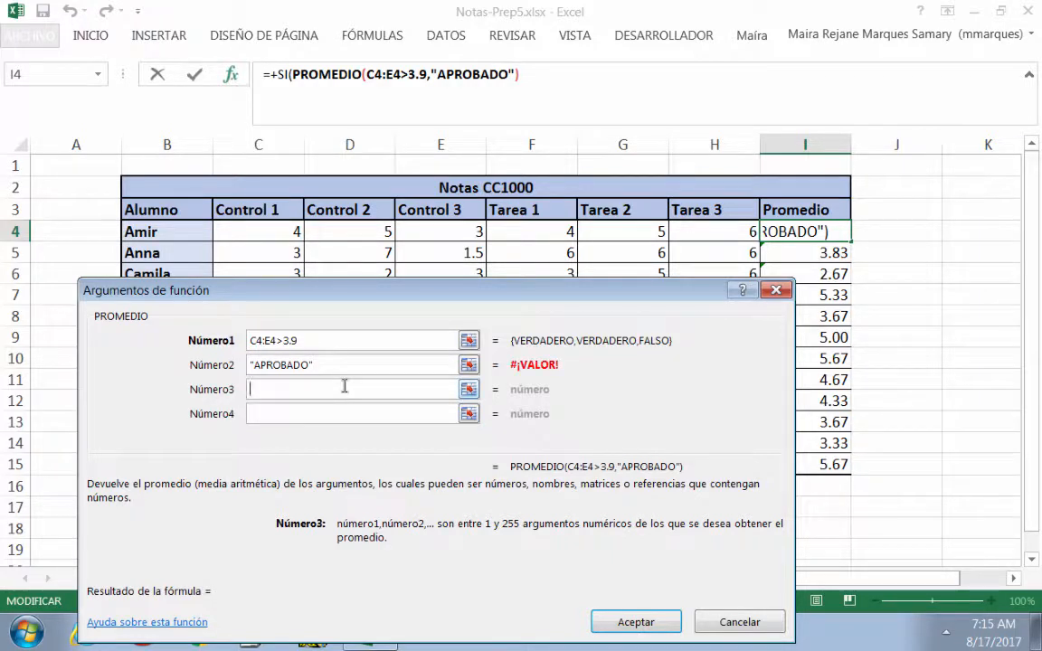
{"action": "left_click", "coordinate": [335, 365]}
{"action": "key", "text": "BackSpace"}
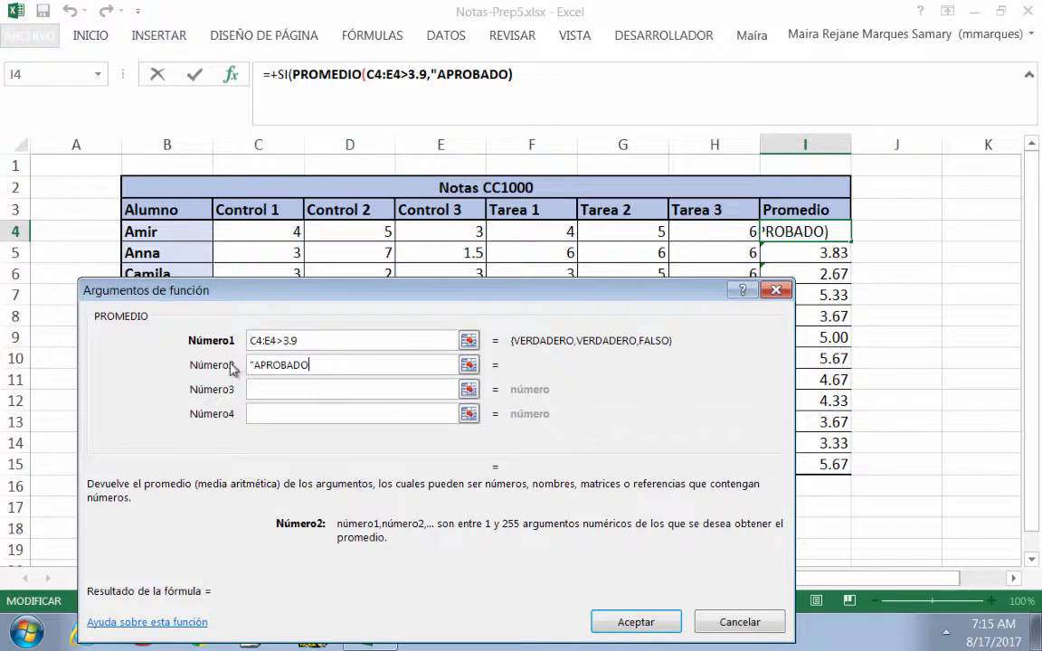
{"action": "type", "text": "'"}
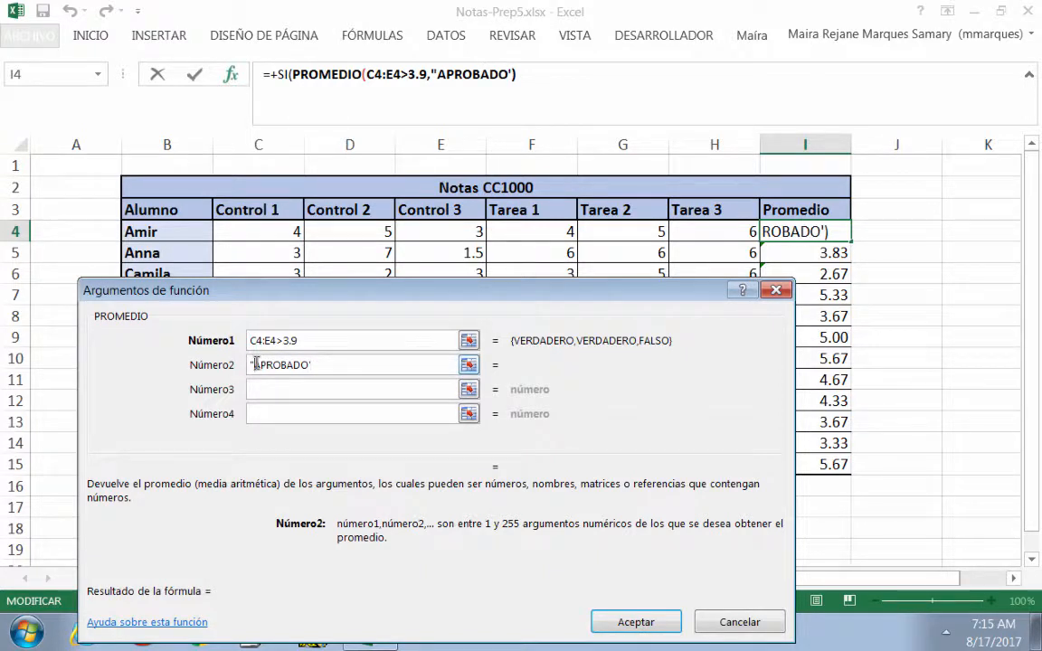
{"action": "left_click", "coordinate": [256, 365]}
{"action": "key", "text": "BackSpace"}
{"action": "type", "text": "'"}
{"action": "left_click", "coordinate": [270, 390]}
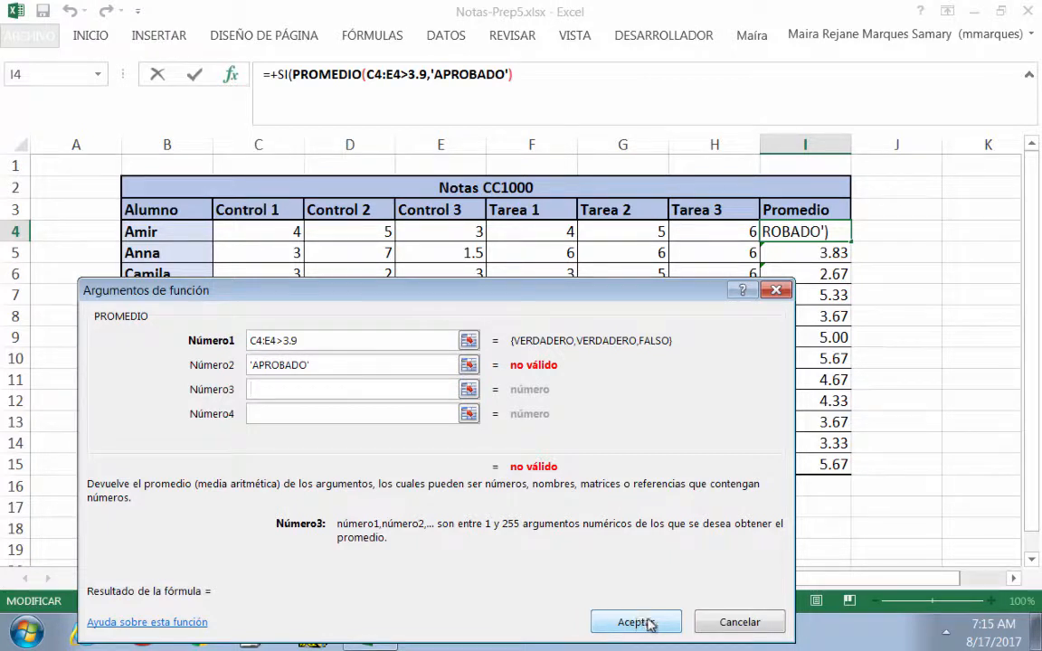
{"action": "left_click", "coordinate": [747, 625]}
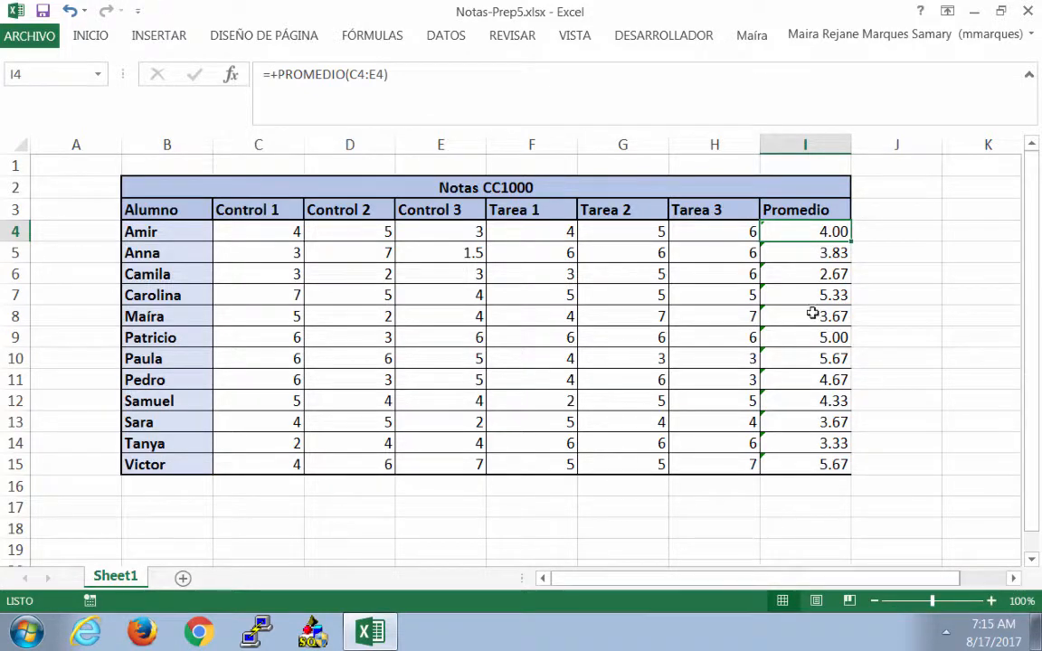
Insert the logical function SI in J4 with the logical test I4>3.9.
{"action": "left_click", "coordinate": [884, 233]}
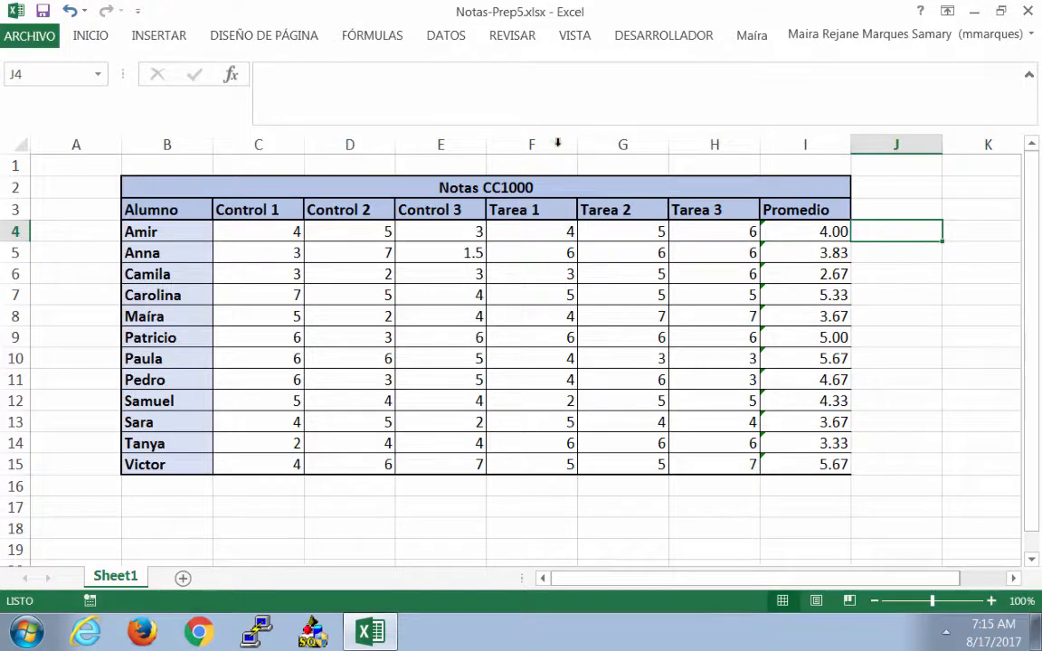
{"action": "left_click", "coordinate": [378, 38]}
{"action": "left_click", "coordinate": [197, 65]}
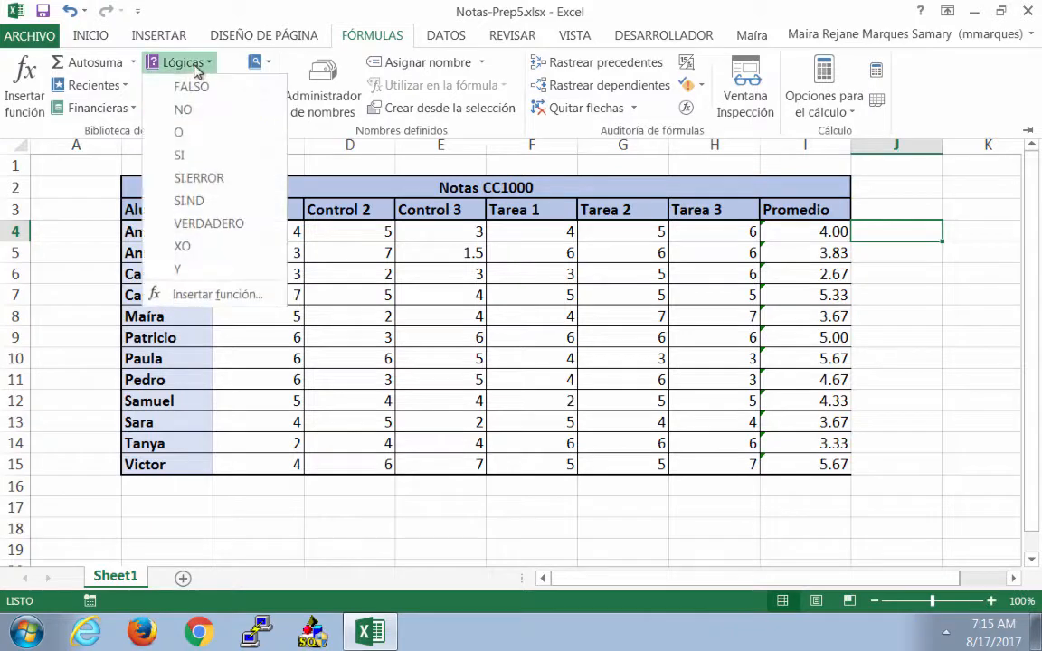
{"action": "left_click", "coordinate": [200, 154]}
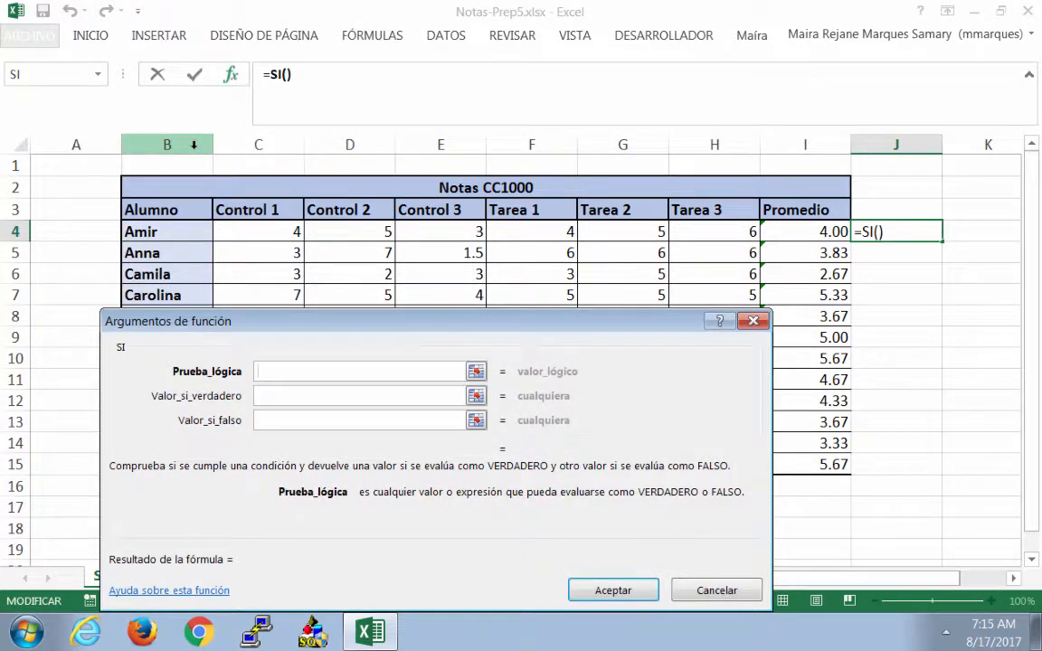
{"action": "left_click", "coordinate": [792, 233]}
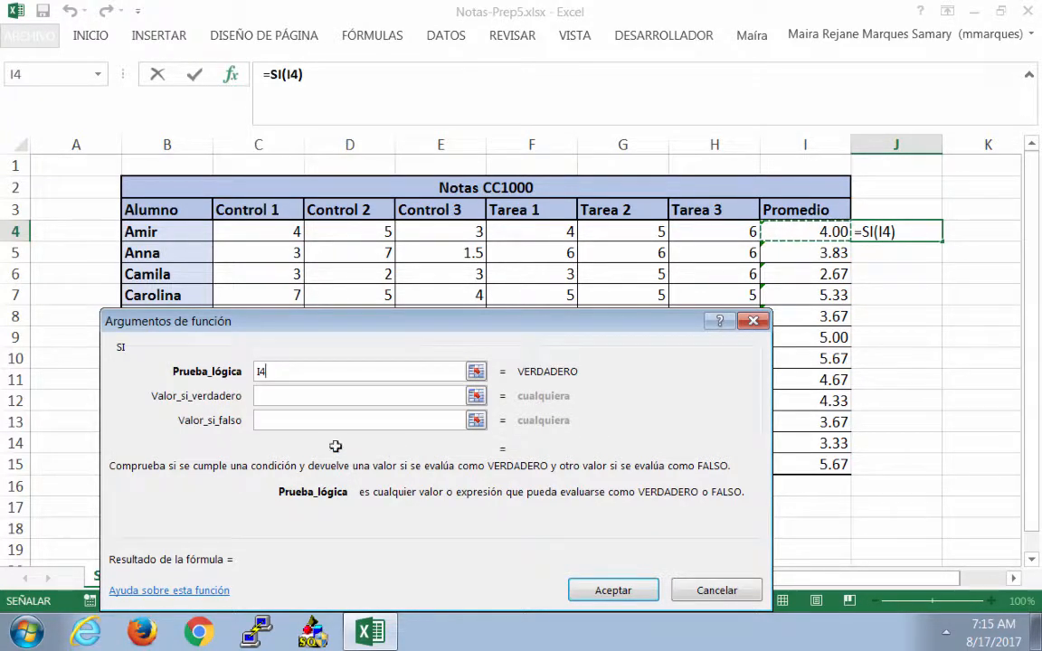
{"action": "left_click", "coordinate": [361, 370]}
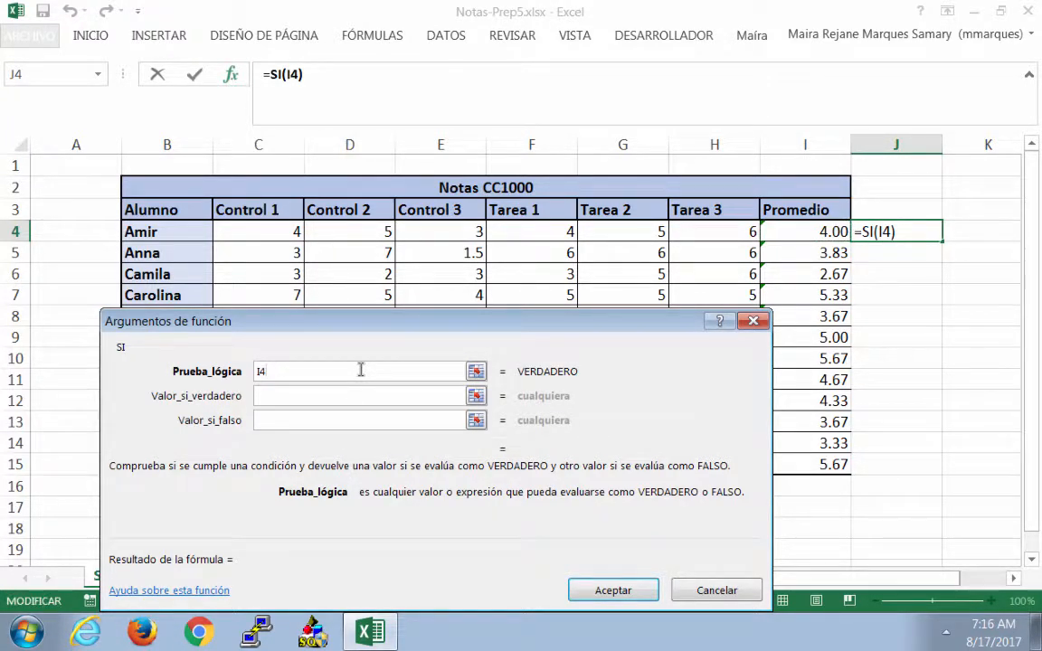
{"action": "type", "text": "."}
{"action": "key", "text": "BackSpace"}
{"action": "type", "text": ">"}
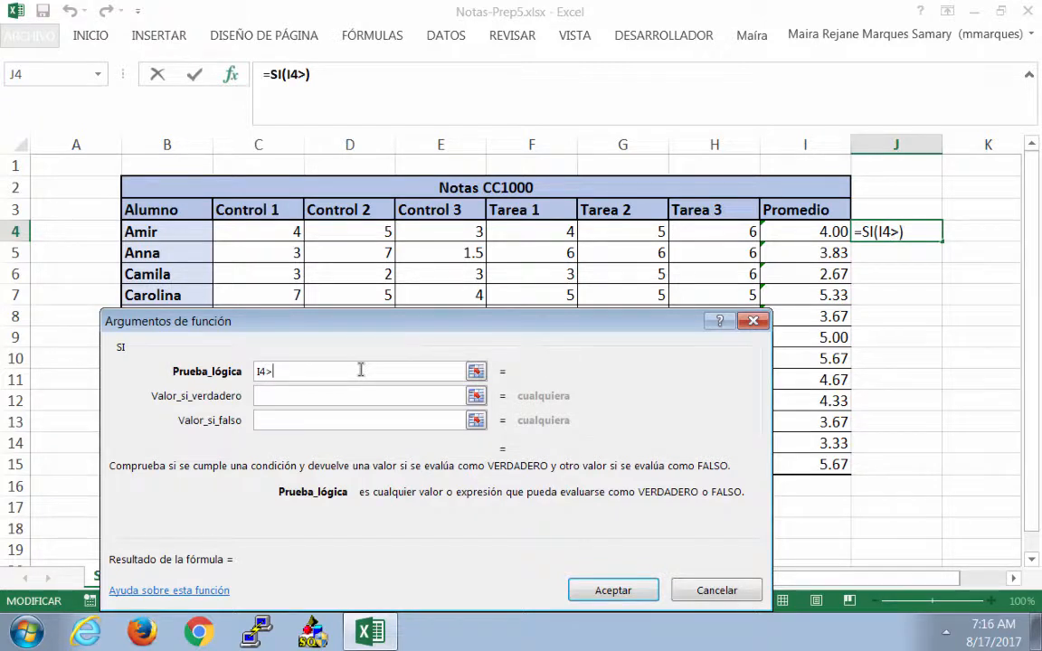
{"action": "type", "text": "3"}
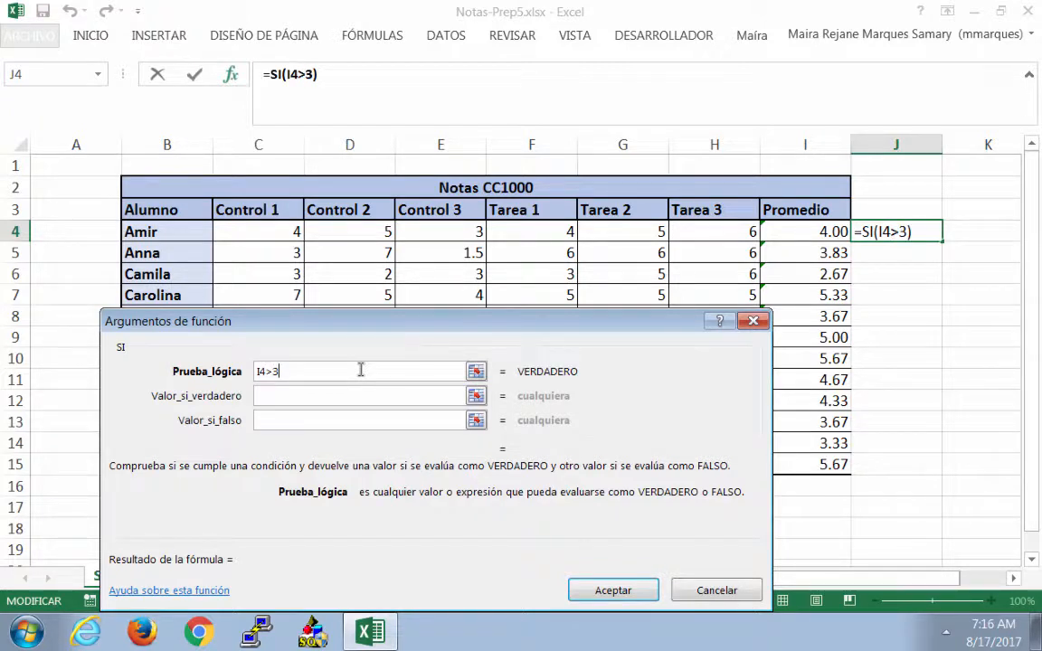
{"action": "type", "text": ".9"}
Set the SI function's value if true (Valor_si_verdadero) to "APROBADO".
{"action": "left_click", "coordinate": [361, 396]}
{"action": "type", "text": "\""}
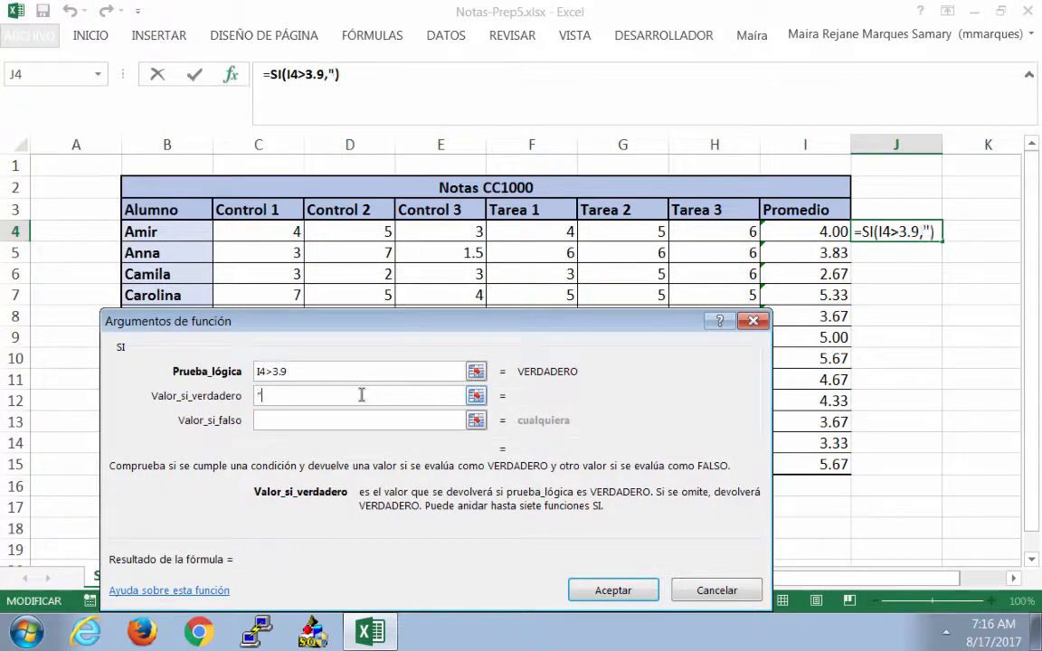
{"action": "type", "text": "APROB"}
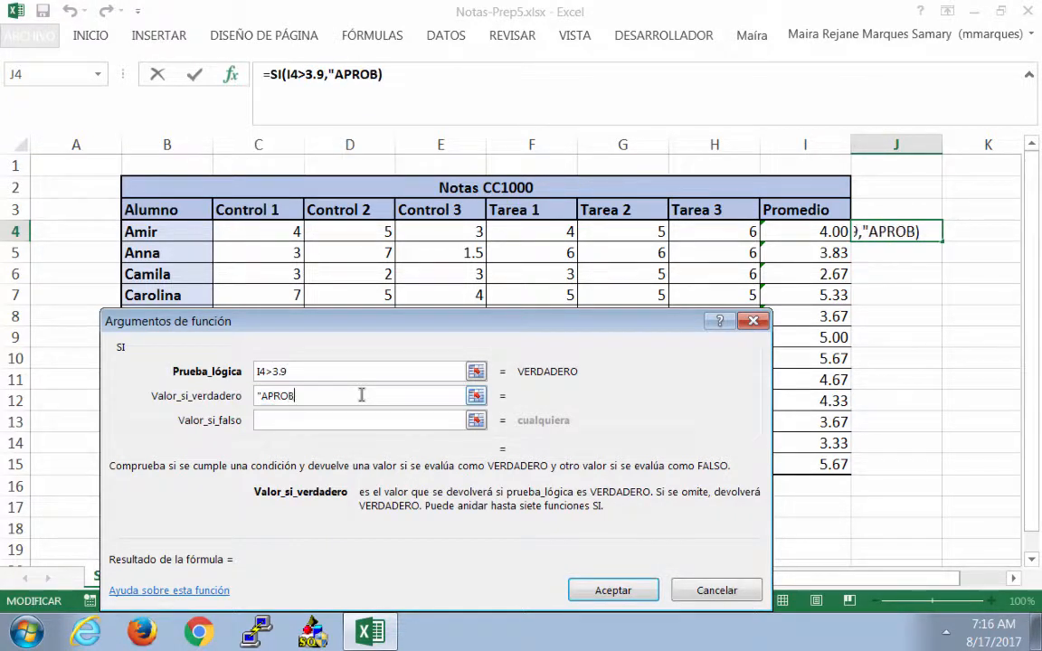
{"action": "type", "text": "ADO\""}
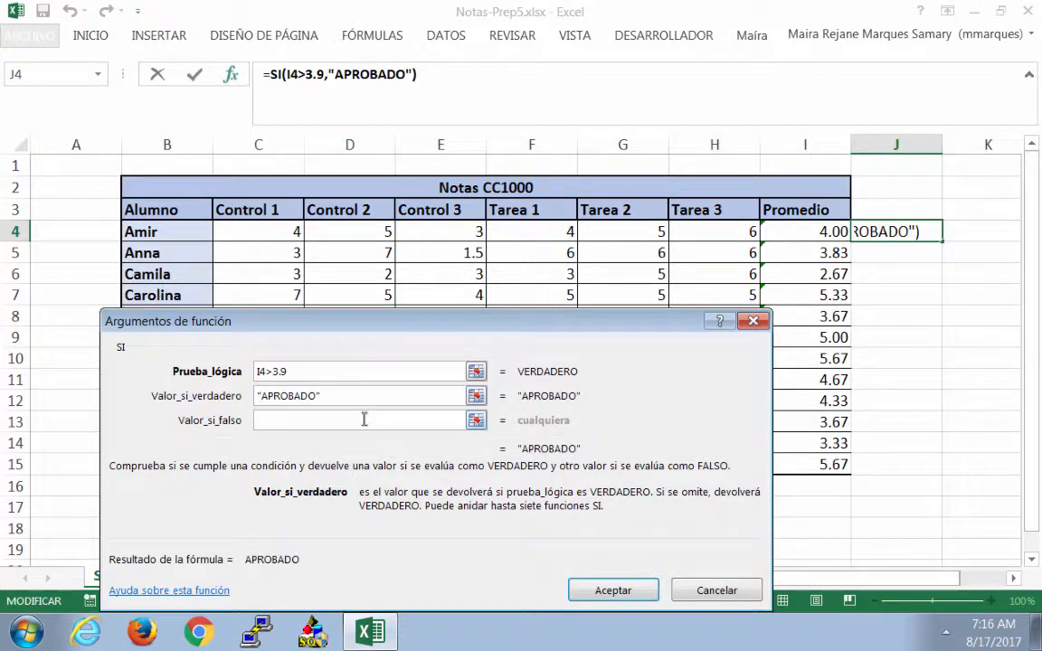
Set the SI function's value if false (Valor_si_falso) to "REPROBADO" and accept the formula in J4.
{"action": "left_click", "coordinate": [365, 420]}
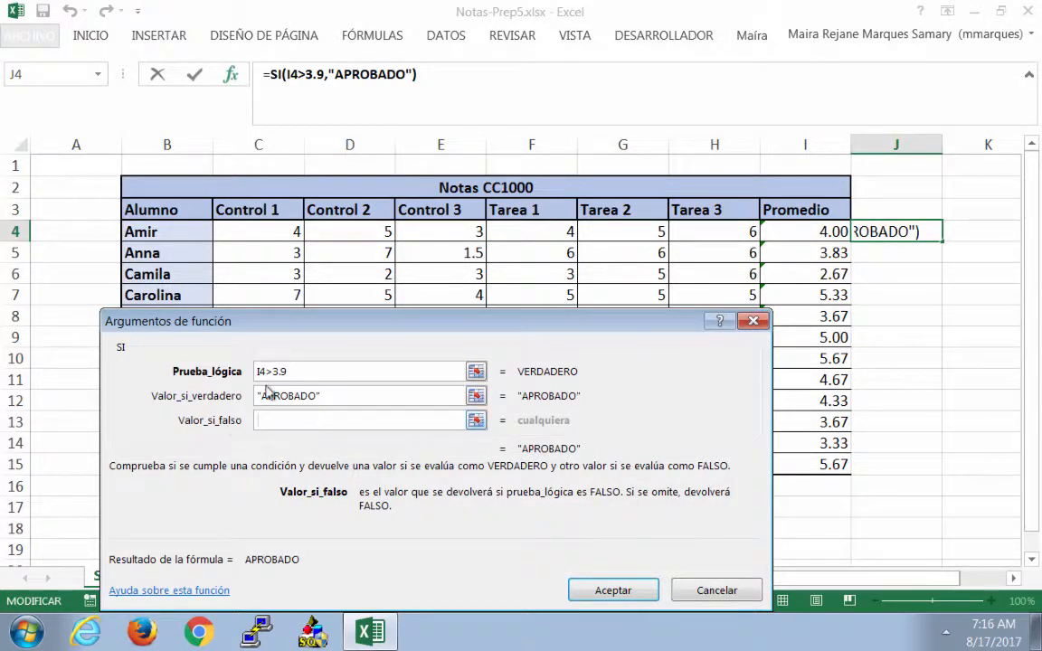
{"action": "type", "text": "\""}
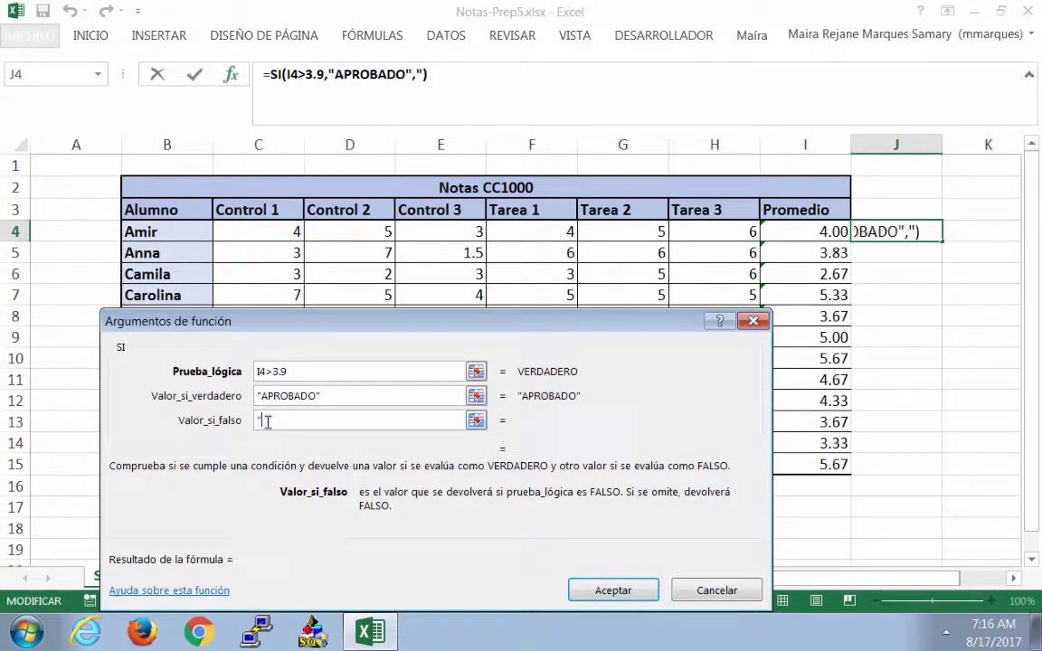
{"action": "type", "text": "REPO"}
{"action": "key", "text": "BackSpace"}
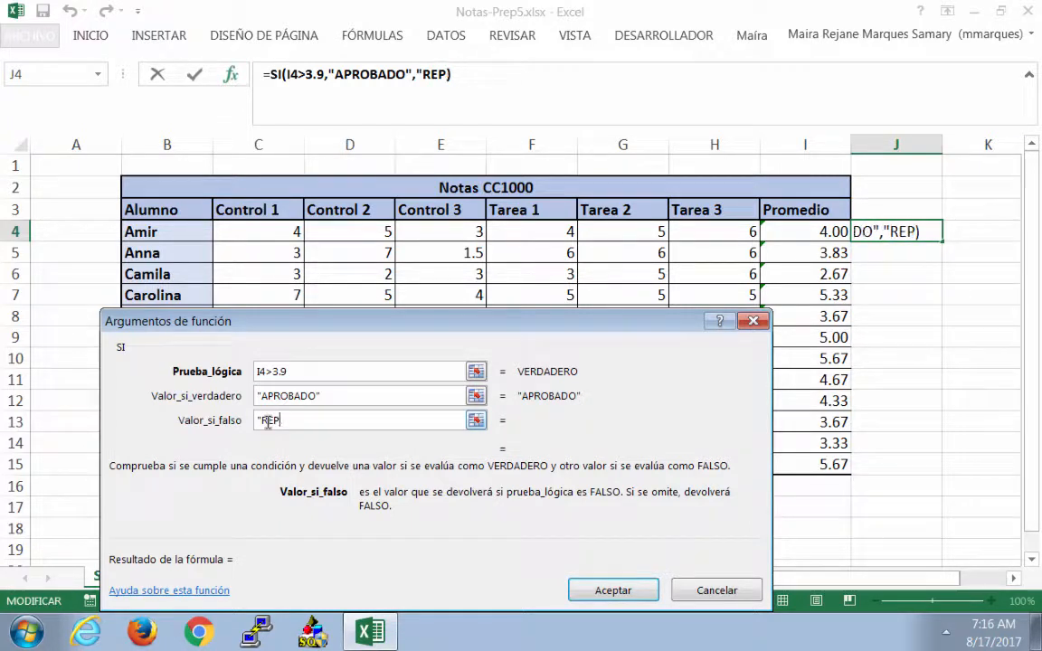
{"action": "type", "text": "ROBADO"}
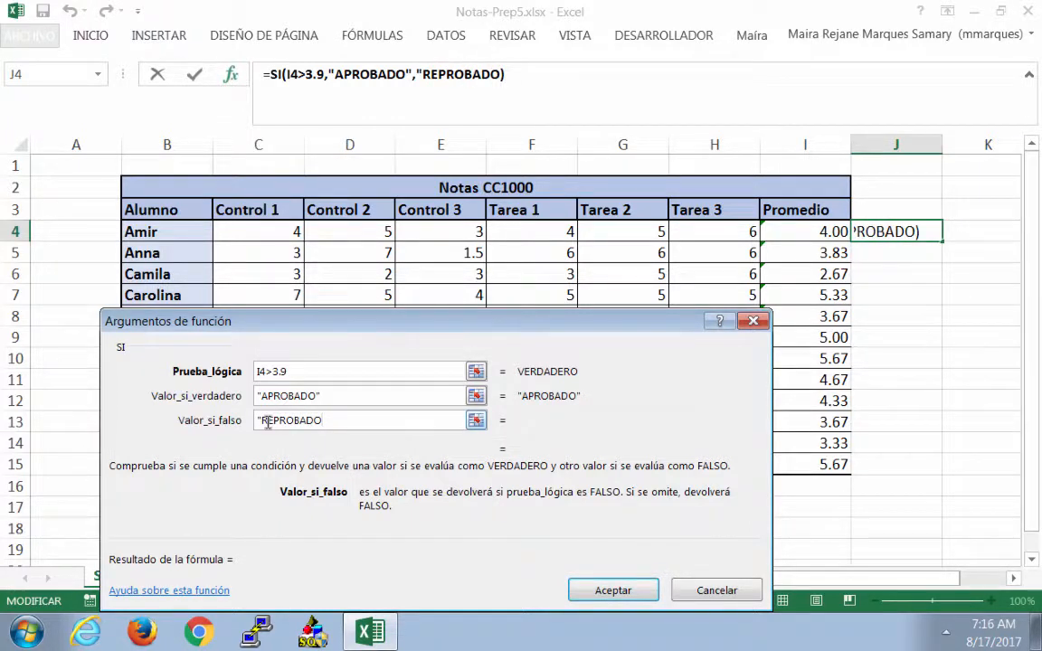
{"action": "type", "text": "\""}
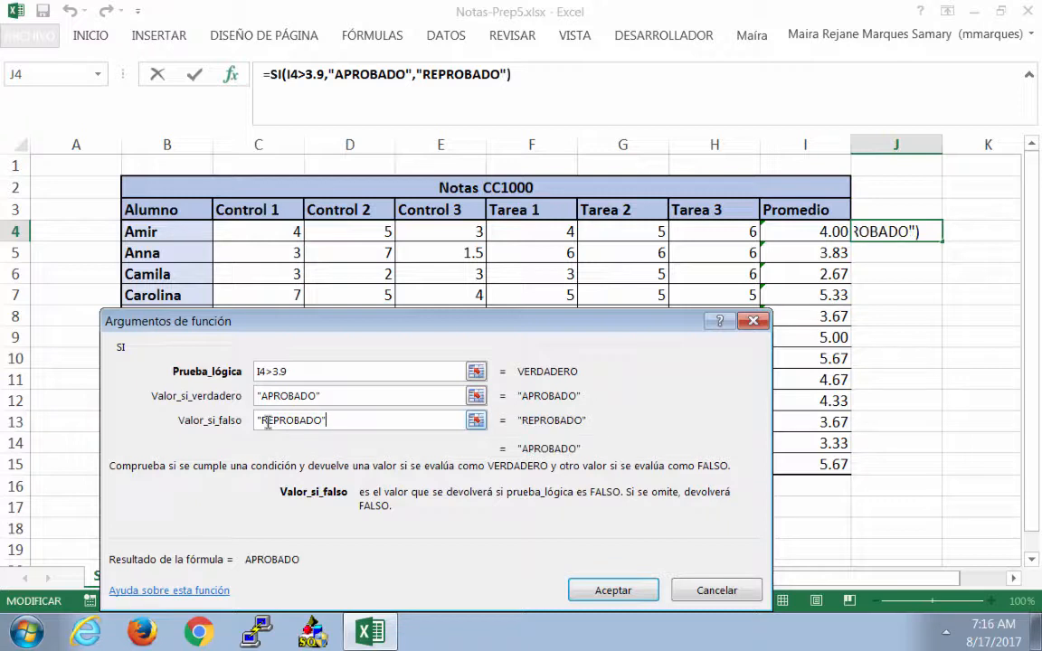
{"action": "left_click", "coordinate": [601, 593]}
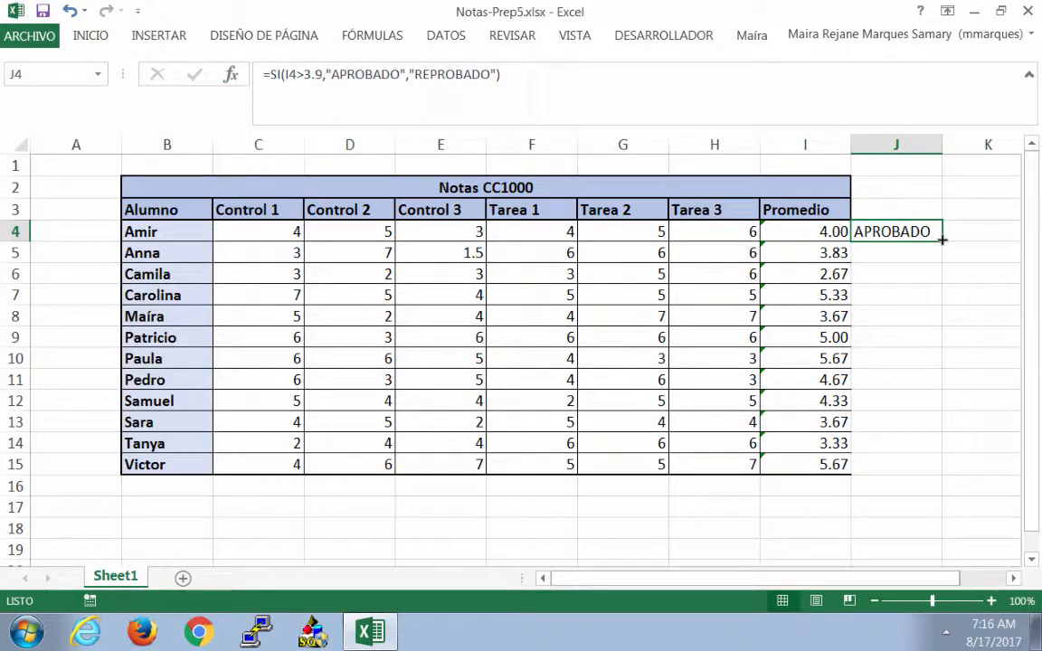
Fill the SI formula from J4 down through J15 for all students.
{"action": "left_click_drag", "start_coordinate": [942, 240], "coordinate": [914, 483]}
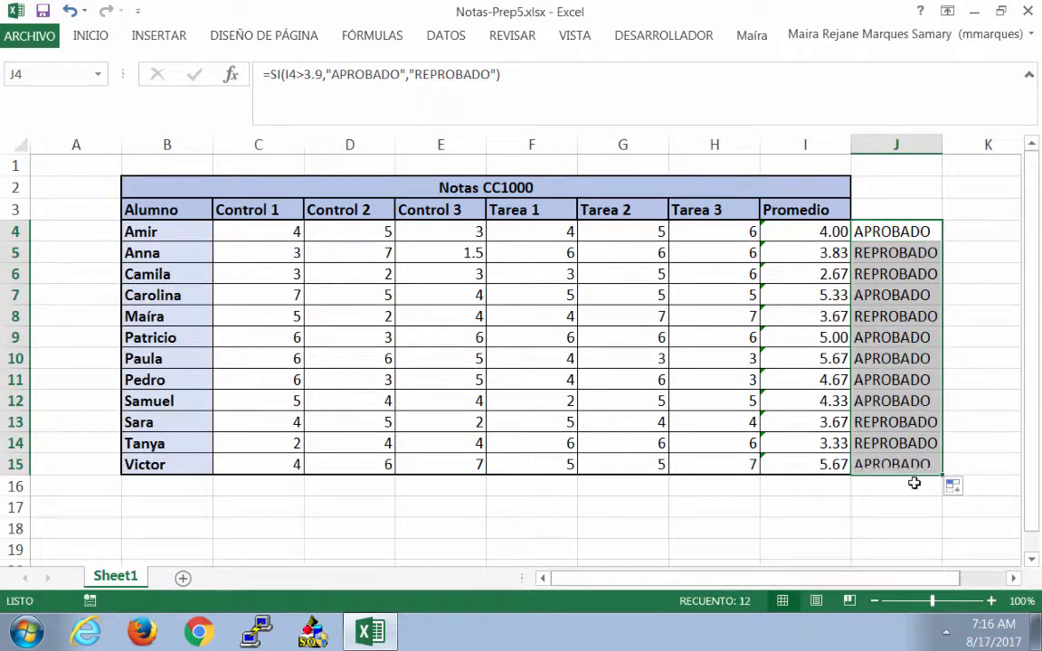
{"action": "scroll", "coordinate": [860, 500], "scroll_direction": "right", "scroll_amount": 7}
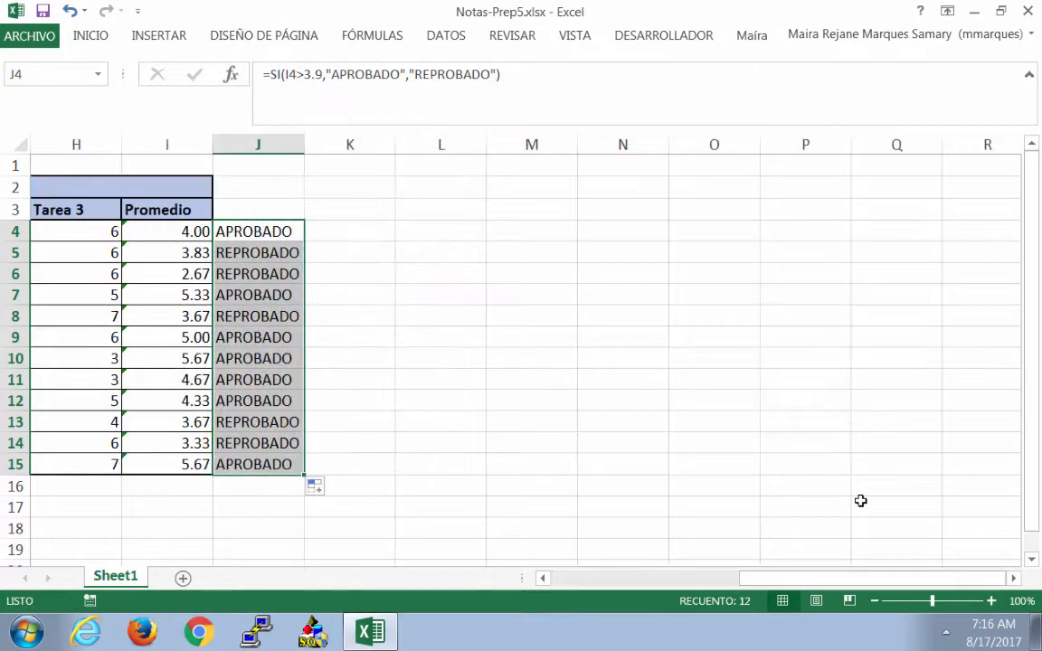
{"action": "scroll", "coordinate": [860, 500], "scroll_direction": "left", "scroll_amount": 7}
Check the averages in I4, I5 and I7 against the pass/fail results beside them in column J.
{"action": "left_click", "coordinate": [817, 232]}
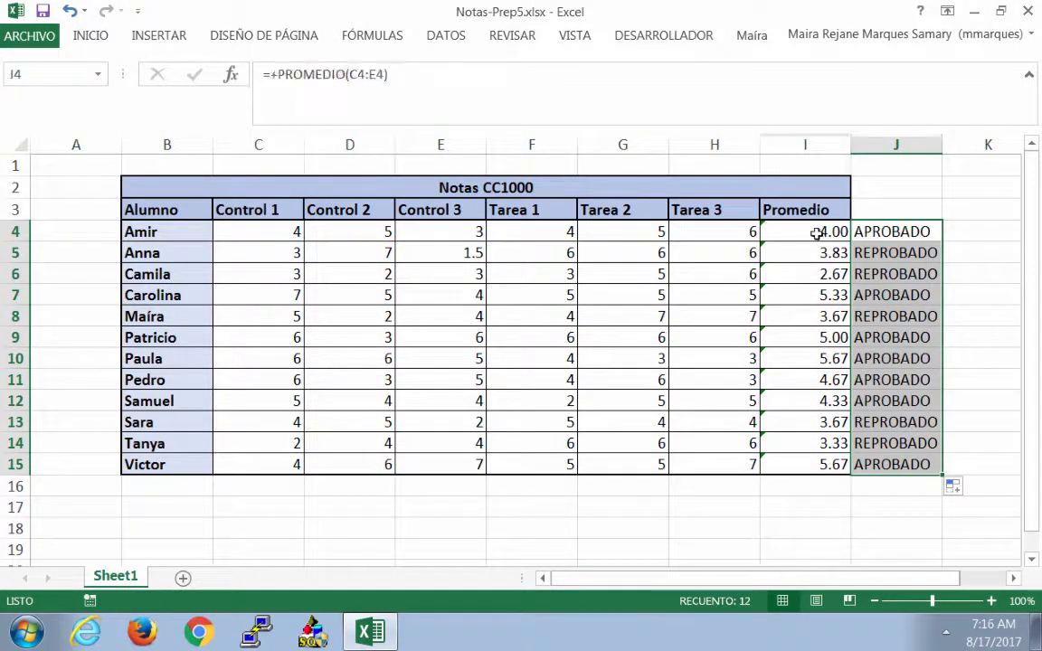
{"action": "left_click", "coordinate": [814, 256]}
{"action": "left_click", "coordinate": [814, 295]}
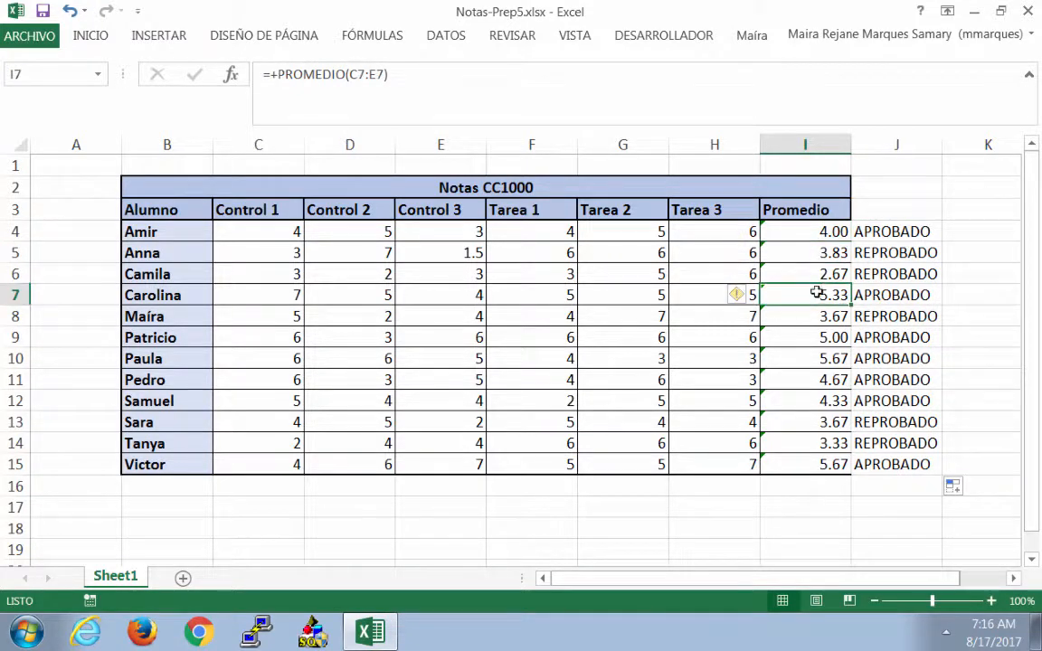
Check the remaining averages down to I15 against their pass/fail results and review the SI formula in J4.
{"action": "left_click", "coordinate": [817, 333]}
{"action": "left_click", "coordinate": [818, 359]}
{"action": "left_click", "coordinate": [819, 401]}
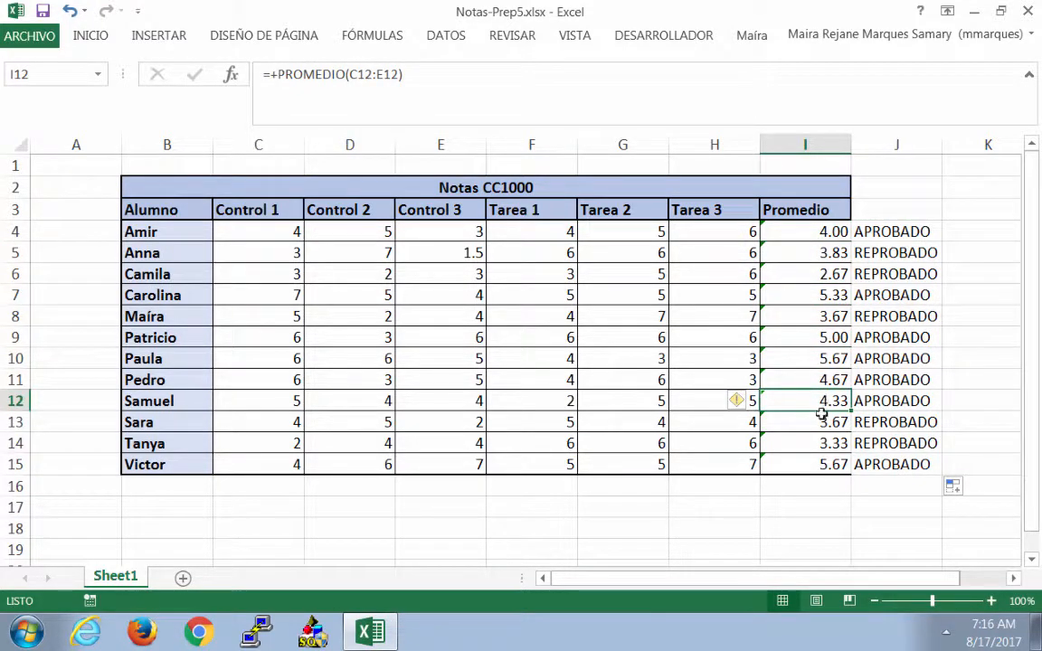
{"action": "left_click", "coordinate": [825, 442]}
{"action": "left_click", "coordinate": [831, 462]}
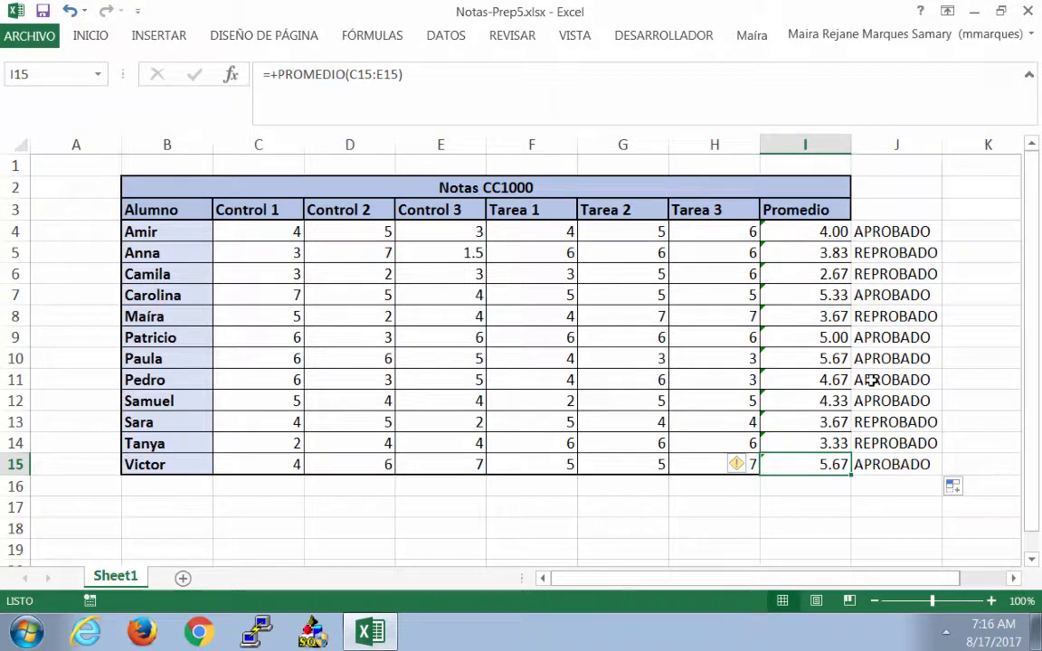
{"action": "left_click", "coordinate": [904, 232]}
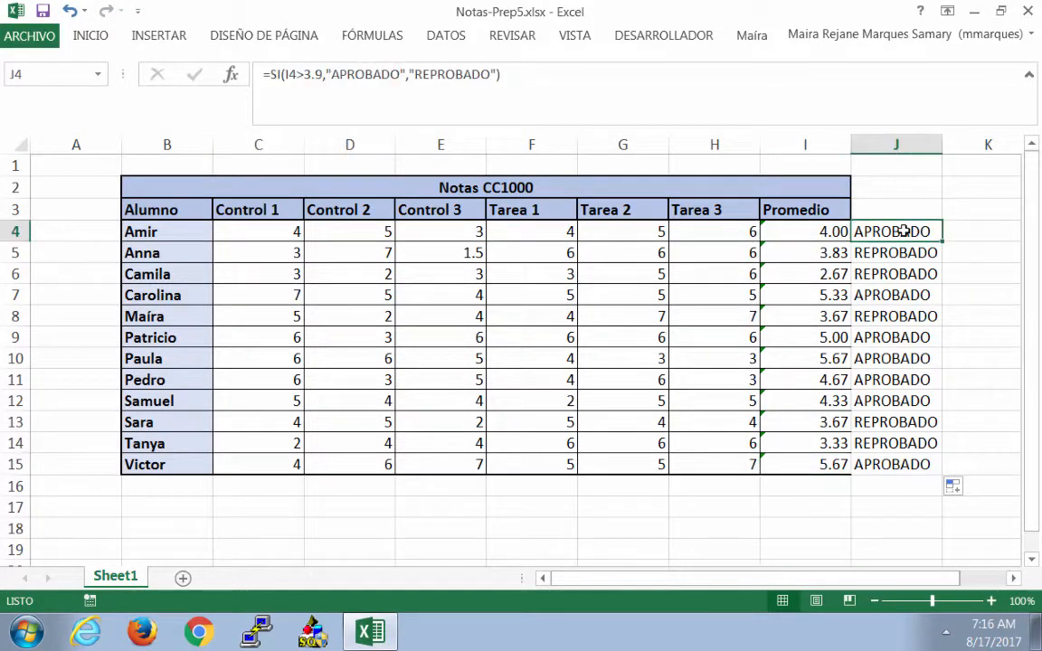
Nest I4's average in an SI function with the logical test PROMEDIO(C4:E4)>3.9.
{"action": "left_click", "coordinate": [818, 228]}
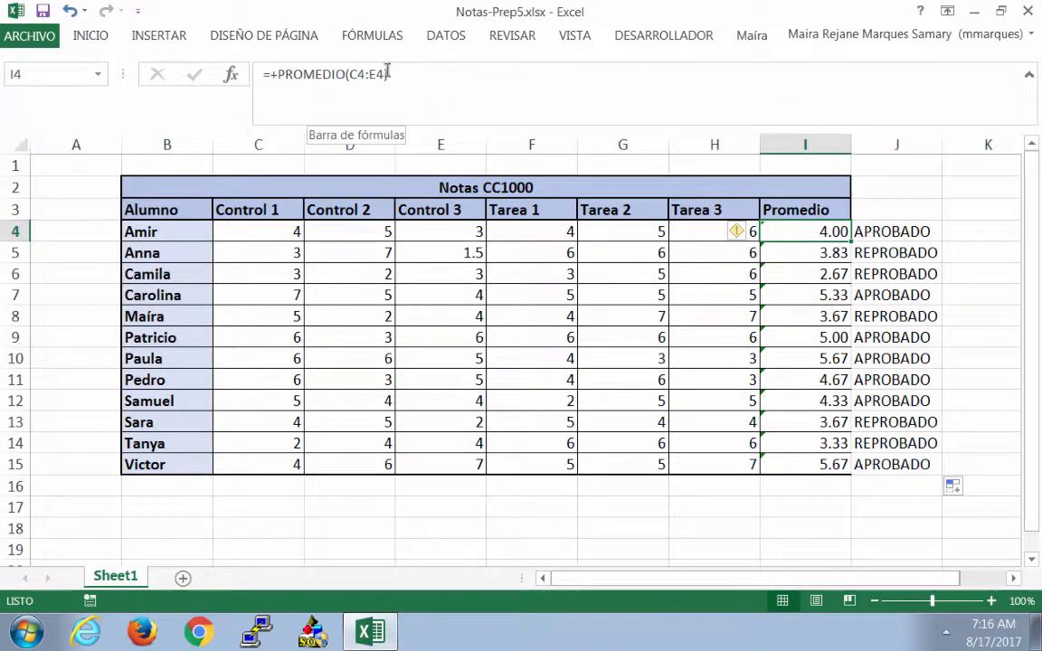
{"action": "left_click", "coordinate": [279, 75]}
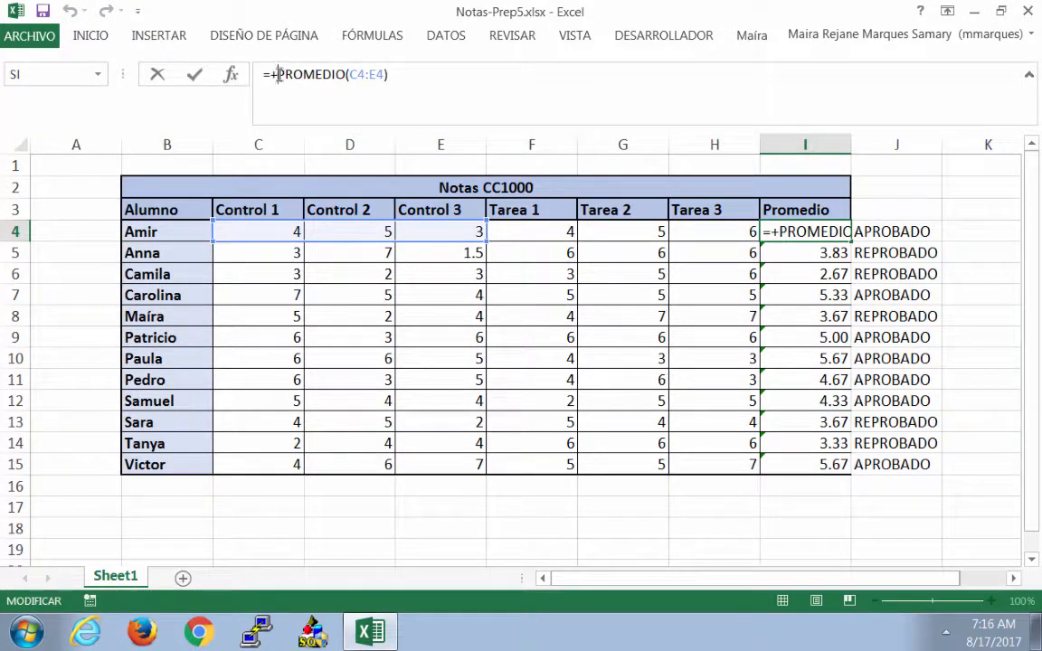
{"action": "type", "text": "SI"}
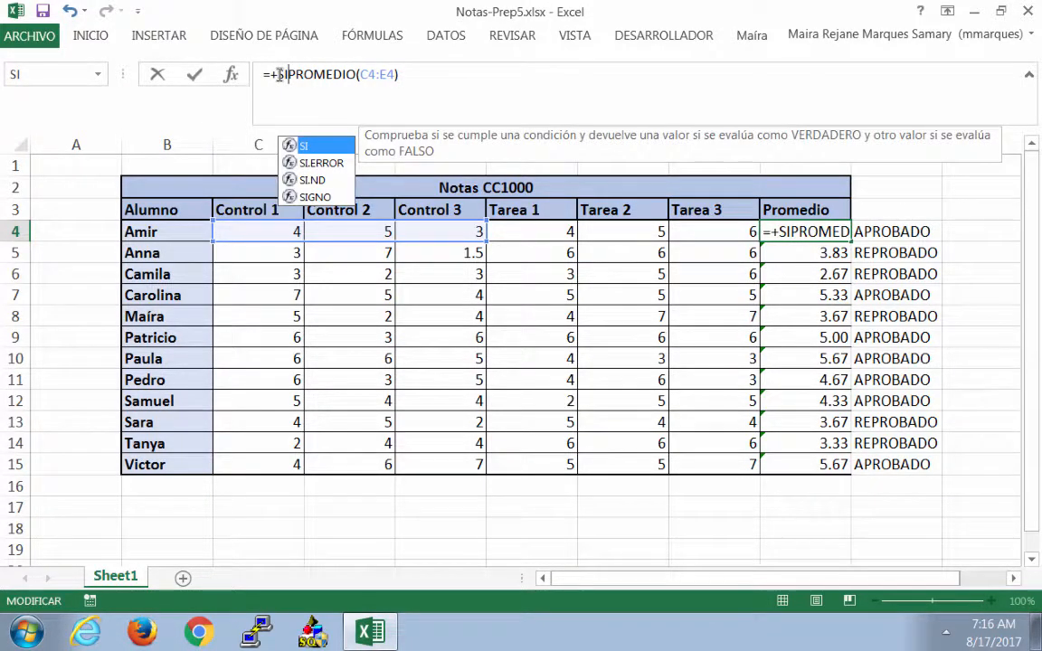
{"action": "type", "text": "("}
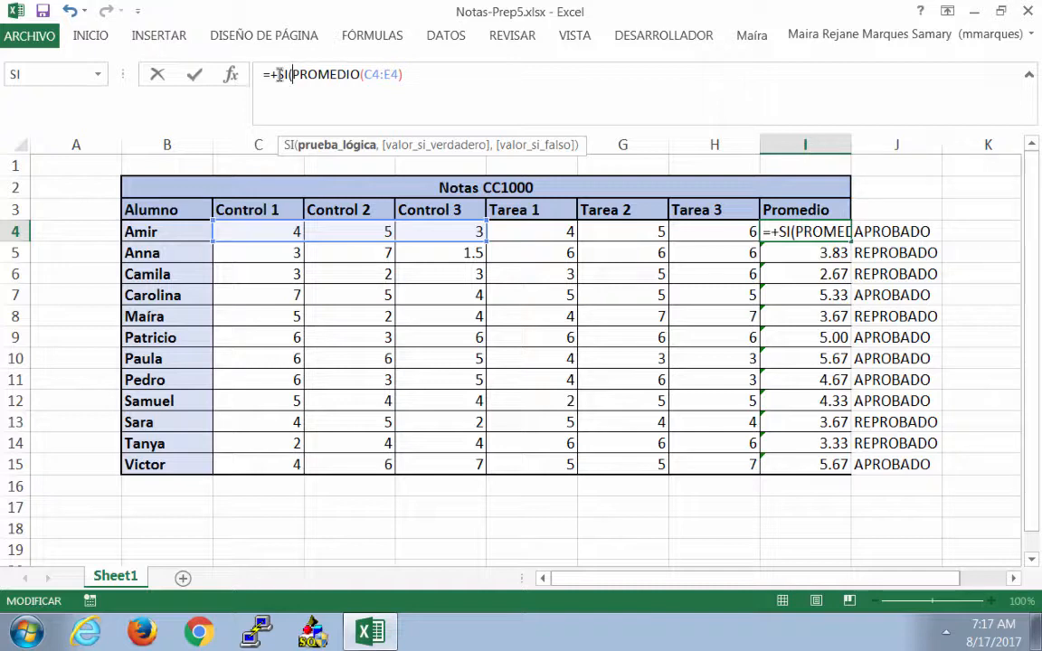
{"action": "left_click", "coordinate": [417, 76]}
{"action": "type", "text": ">"}
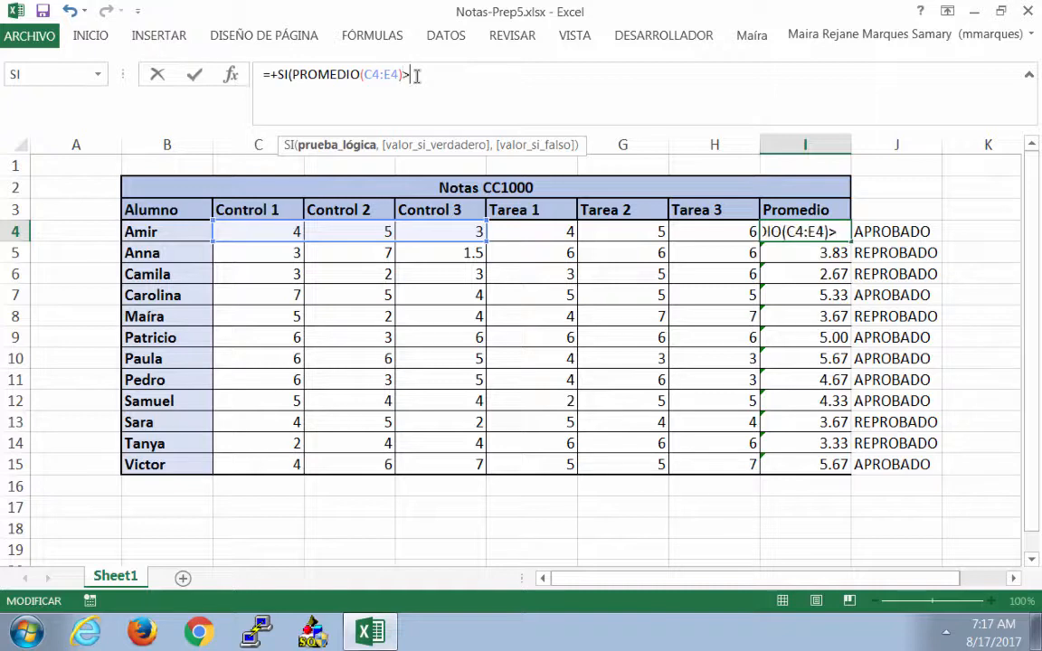
{"action": "type", "text": "3.9"}
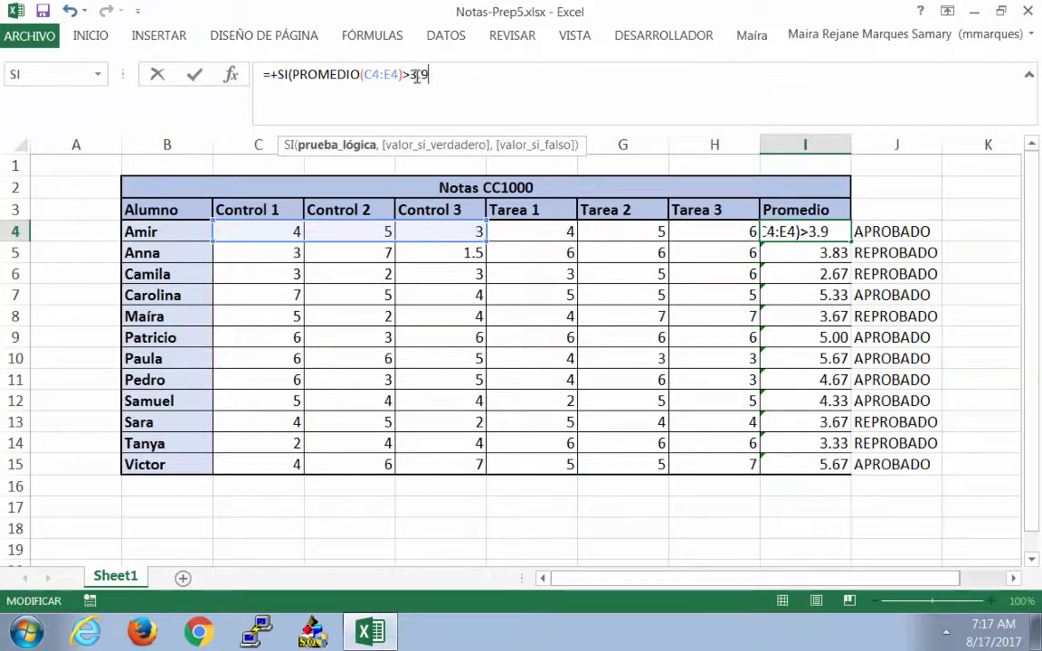
{"action": "type", "text": ","}
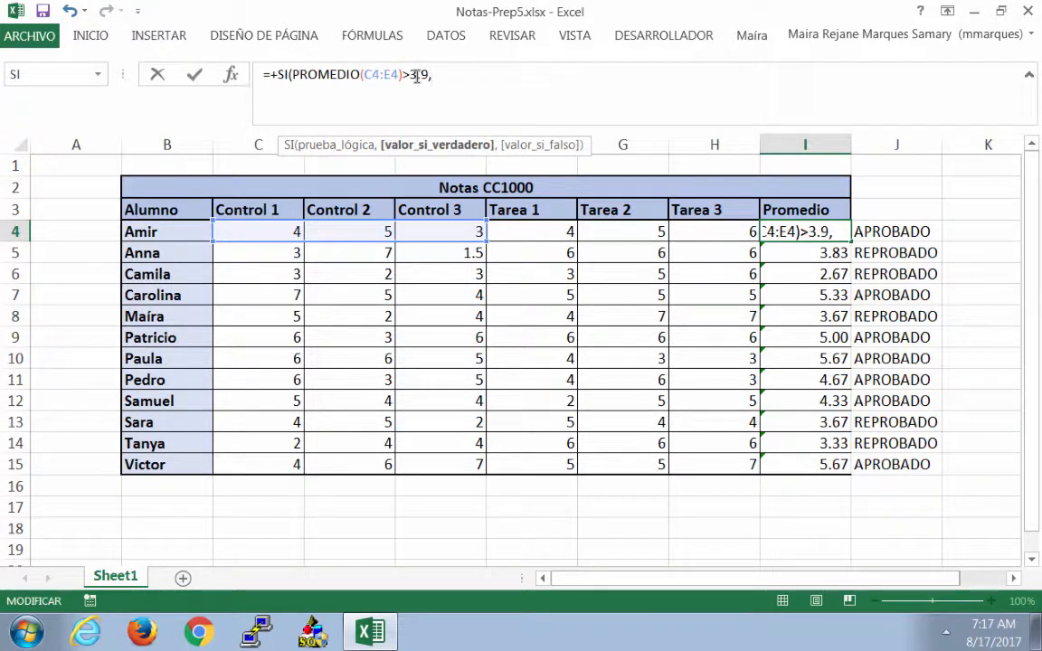
Complete I4's SI formula with "APROBADO" as the true value and "REPROBADO" as the false value, and accept it.
{"action": "type", "text": "\"APROBAD"}
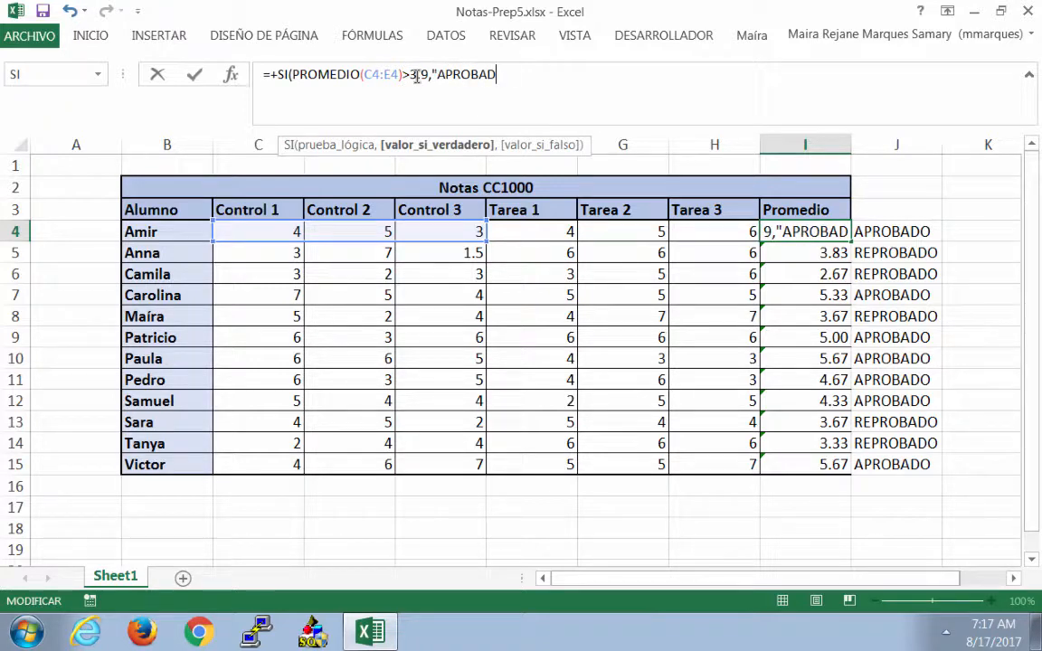
{"action": "type", "text": "O\""}
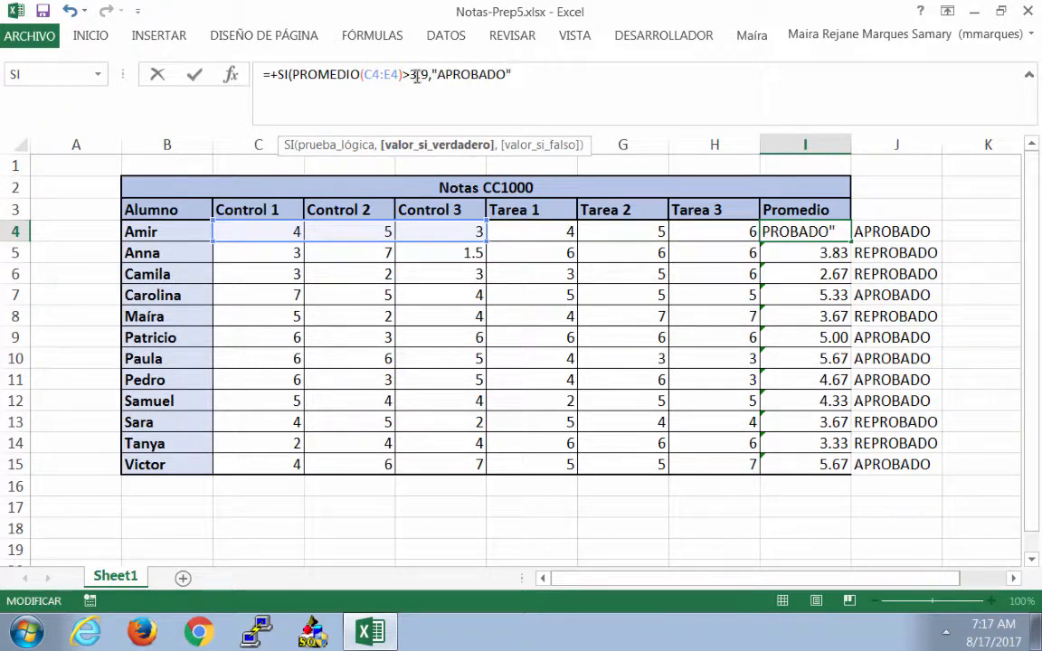
{"action": "type", "text": ", \""}
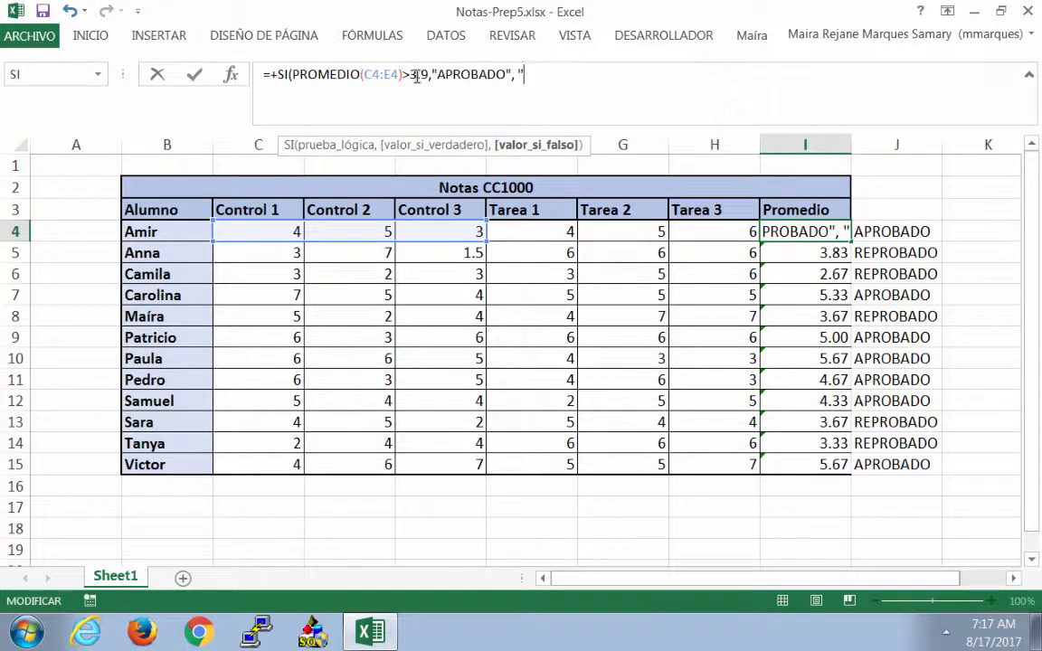
{"action": "type", "text": "REB"}
{"action": "key", "text": "BackSpace"}
{"action": "type", "text": "P"}
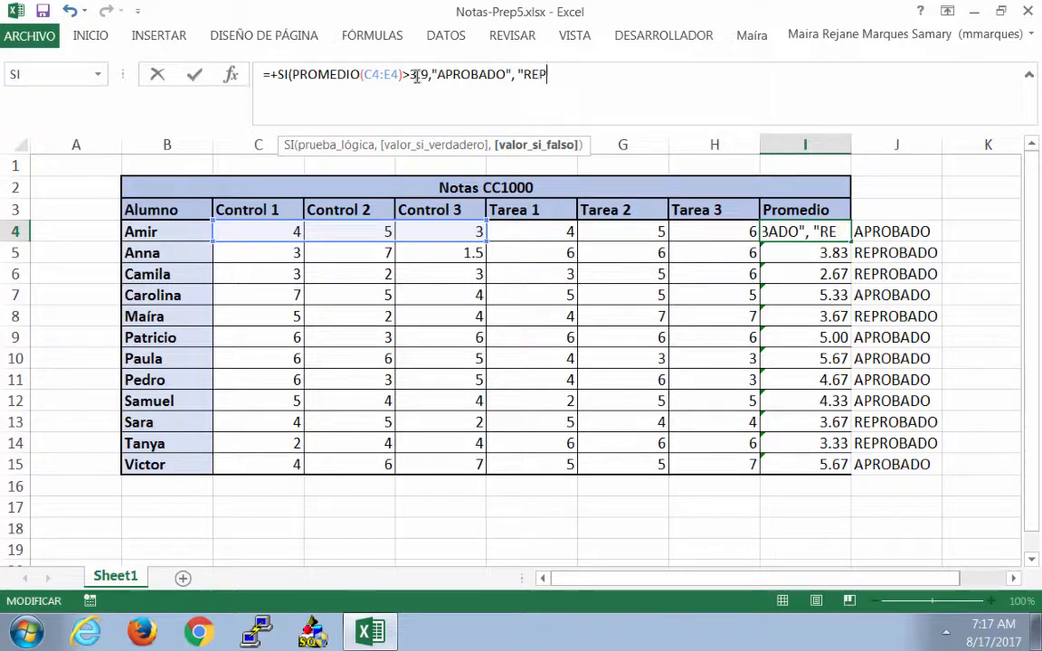
{"action": "type", "text": "ROBADO"}
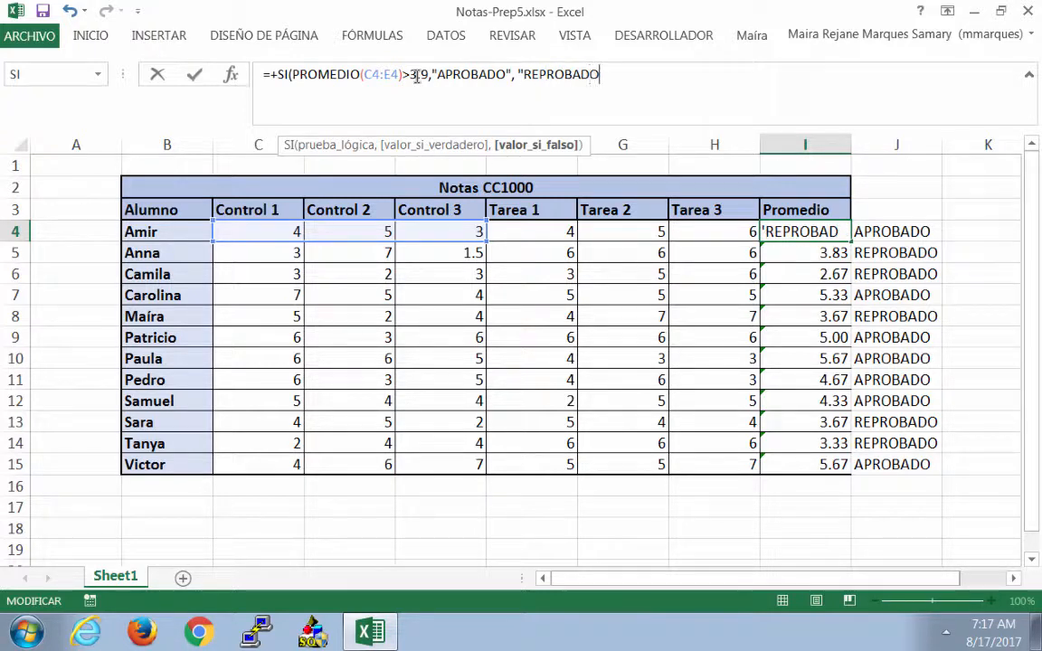
{"action": "type", "text": "\""}
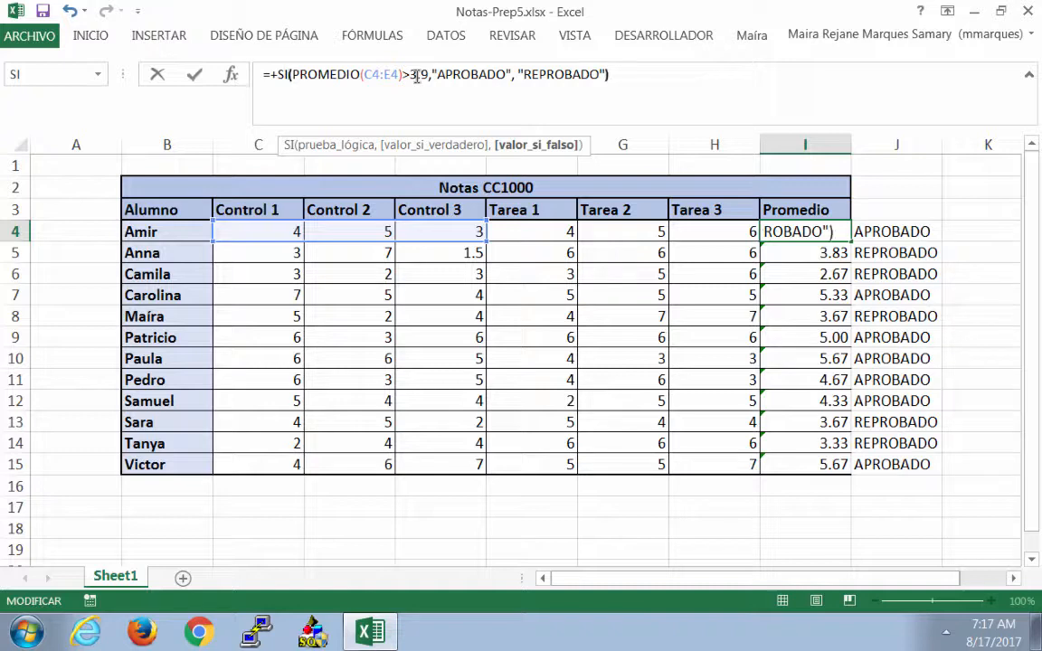
{"action": "key", "text": "Return"}
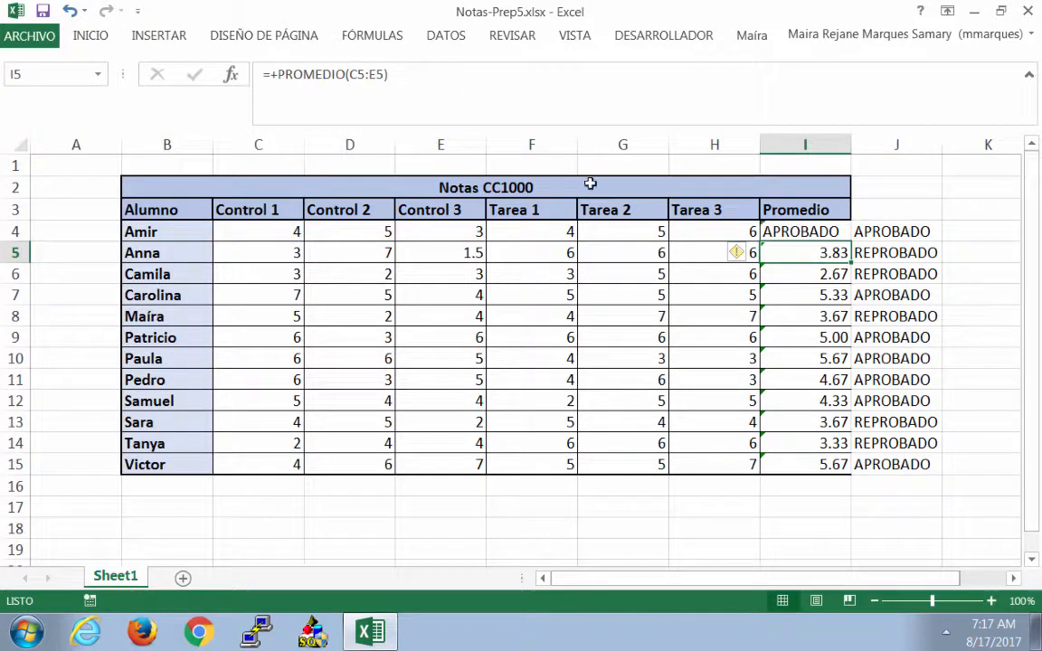
Fill the combined SI and PROMEDIO formula from I4 down through I15.
{"action": "left_click", "coordinate": [860, 232]}
{"action": "left_click", "coordinate": [796, 232]}
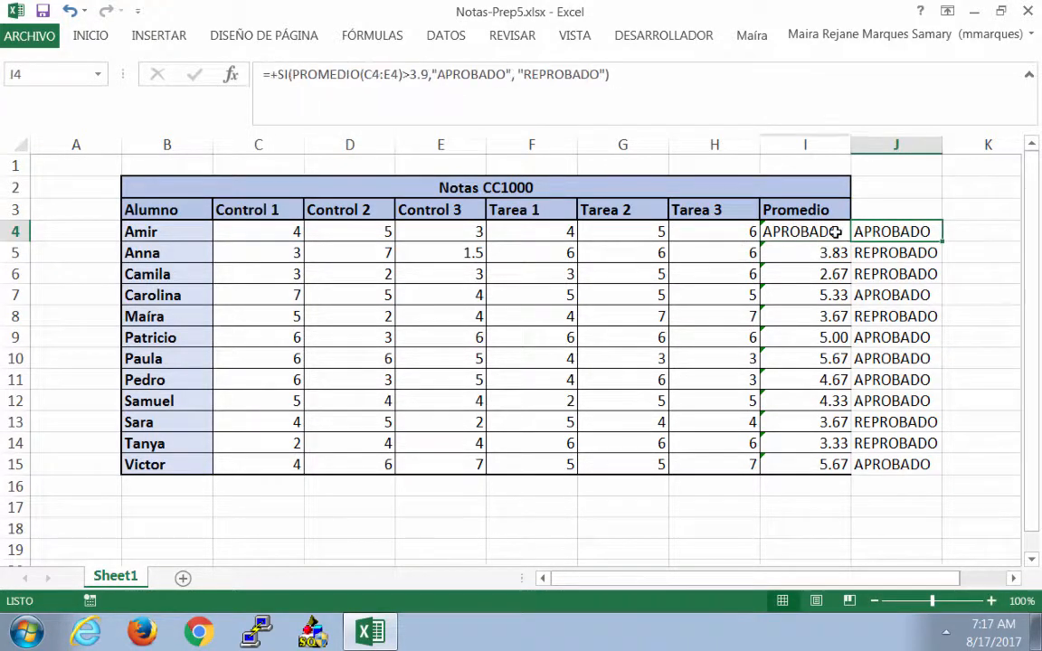
{"action": "left_click_drag", "start_coordinate": [850, 238], "coordinate": [843, 465]}
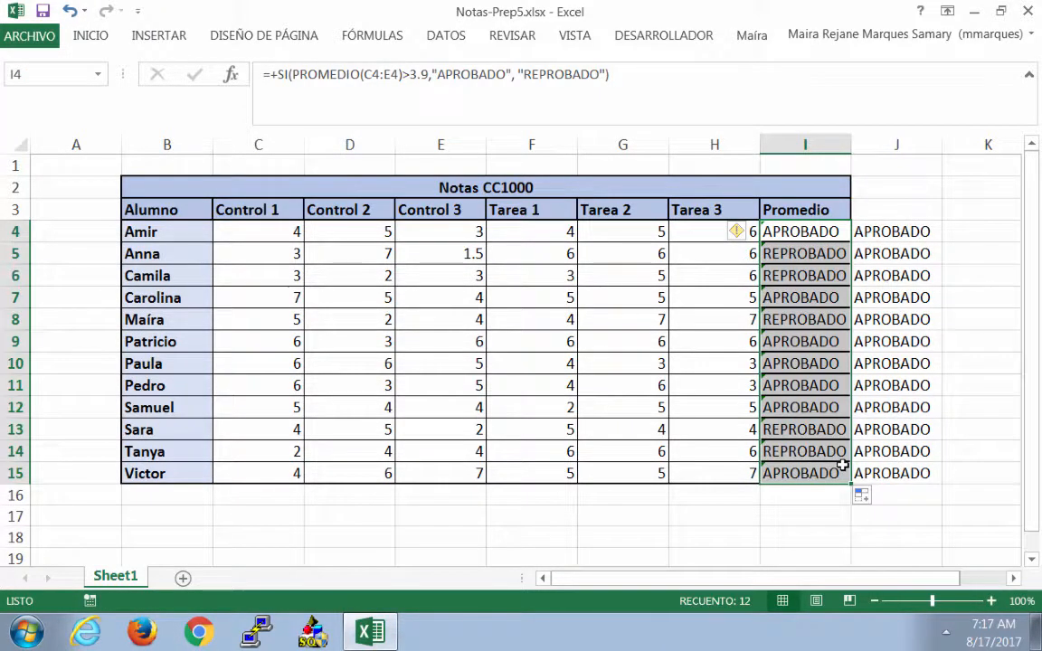
Clear the contents of the whole column J, removing the separate pass/fail formulas.
{"action": "left_click", "coordinate": [849, 254]}
{"action": "left_click", "coordinate": [858, 255]}
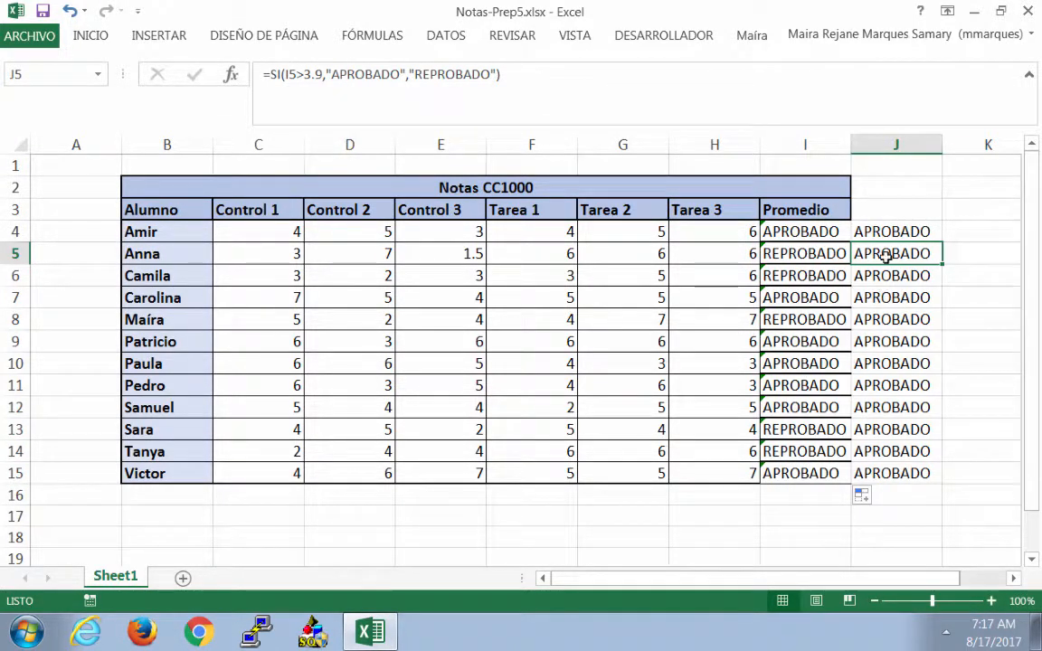
{"action": "left_click", "coordinate": [890, 146]}
{"action": "right_click", "coordinate": [887, 148]}
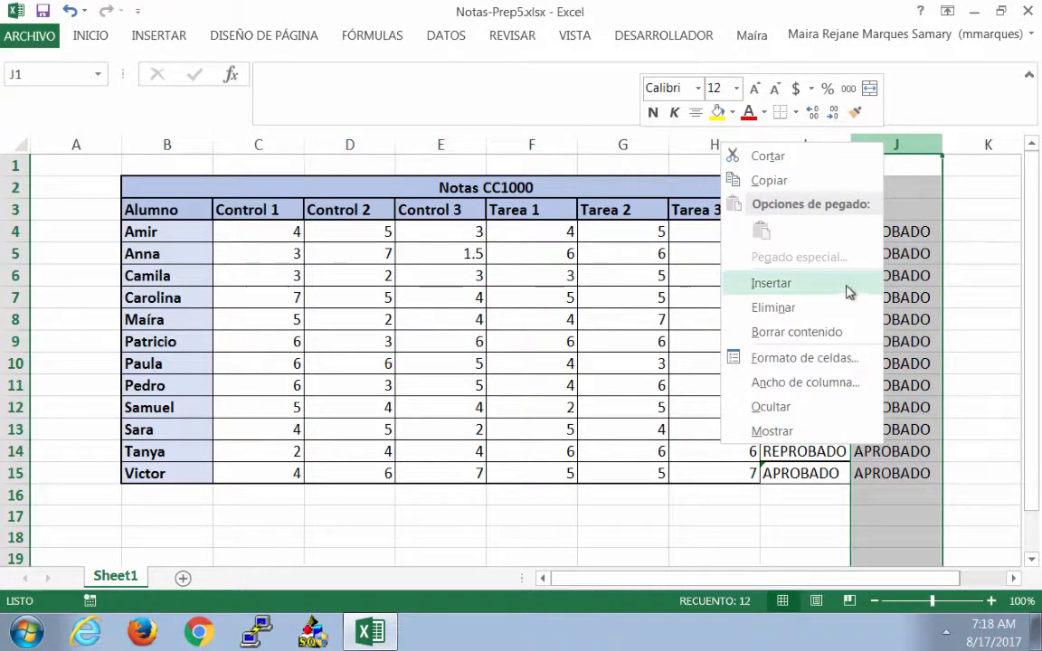
{"action": "left_click", "coordinate": [844, 331]}
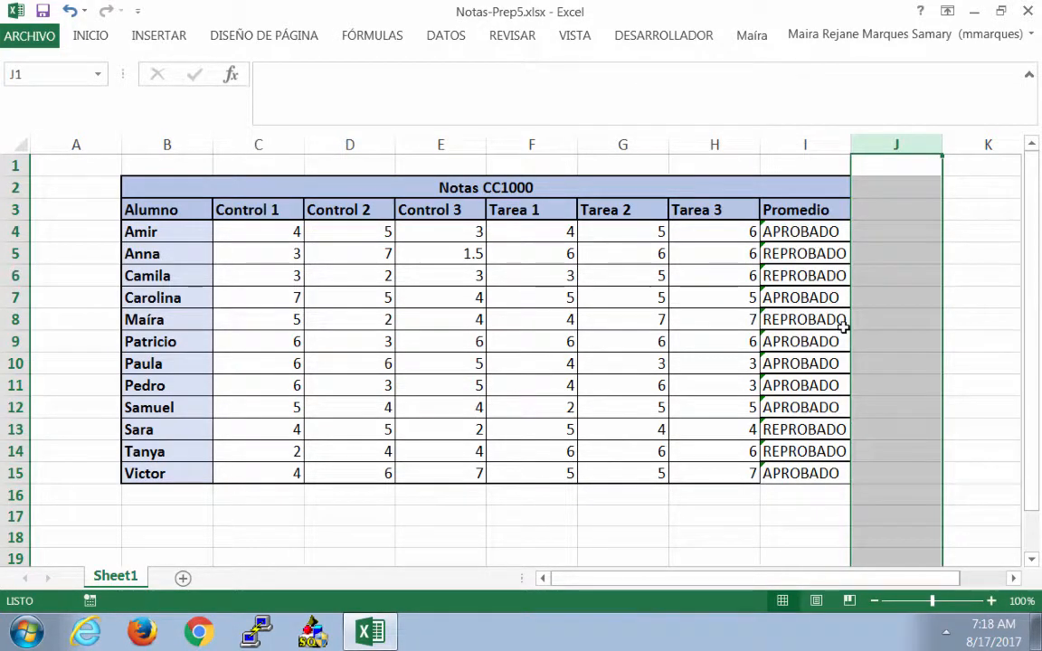
Review the combined SI and PROMEDIO formulas in I4 and I5.
{"action": "left_click", "coordinate": [886, 287]}
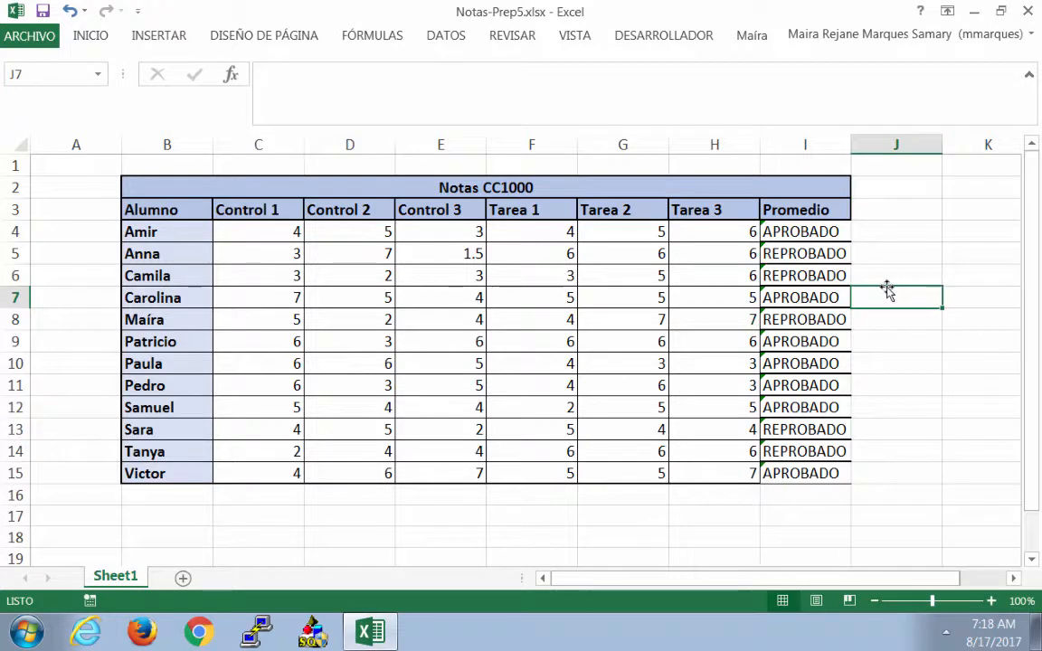
{"action": "left_click", "coordinate": [819, 232]}
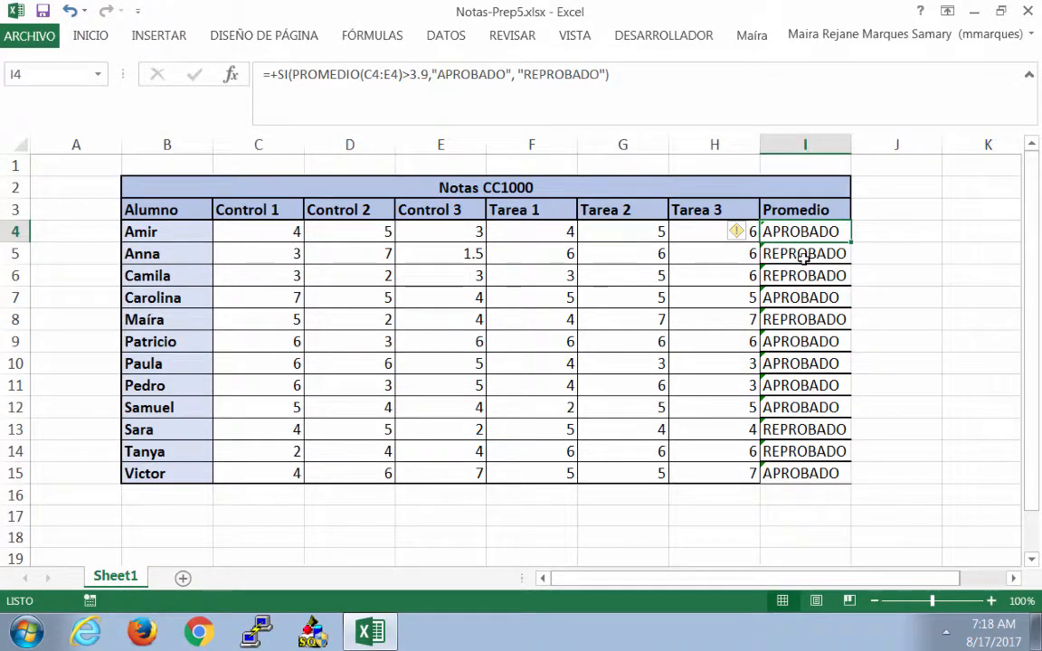
{"action": "left_click", "coordinate": [805, 256]}
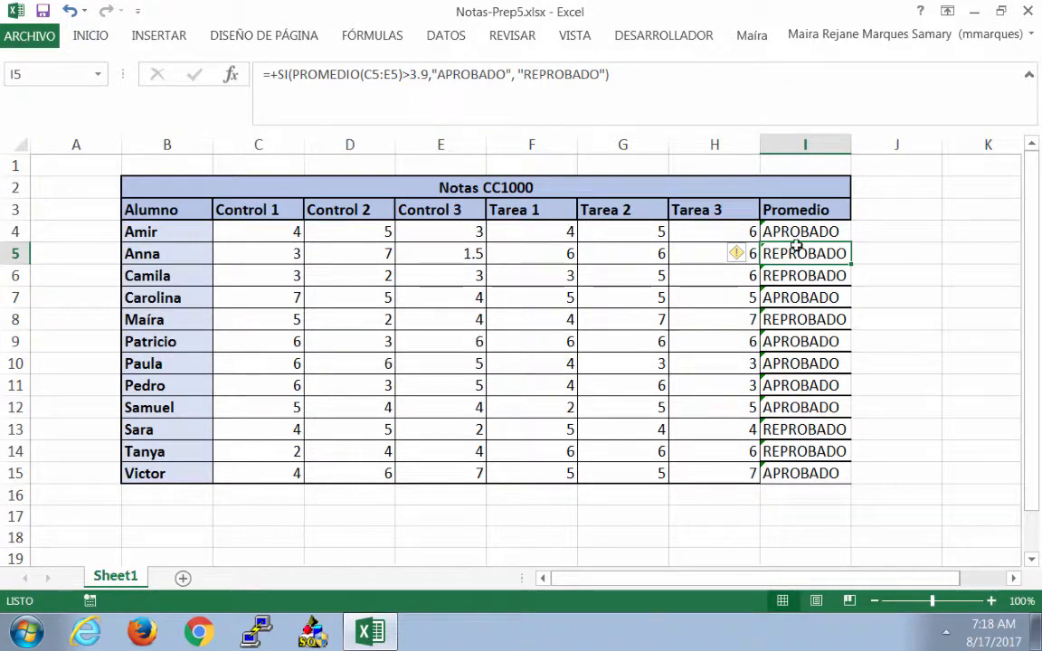
Change the header in I3 to "Promedio Controles".
{"action": "left_click", "coordinate": [798, 209]}
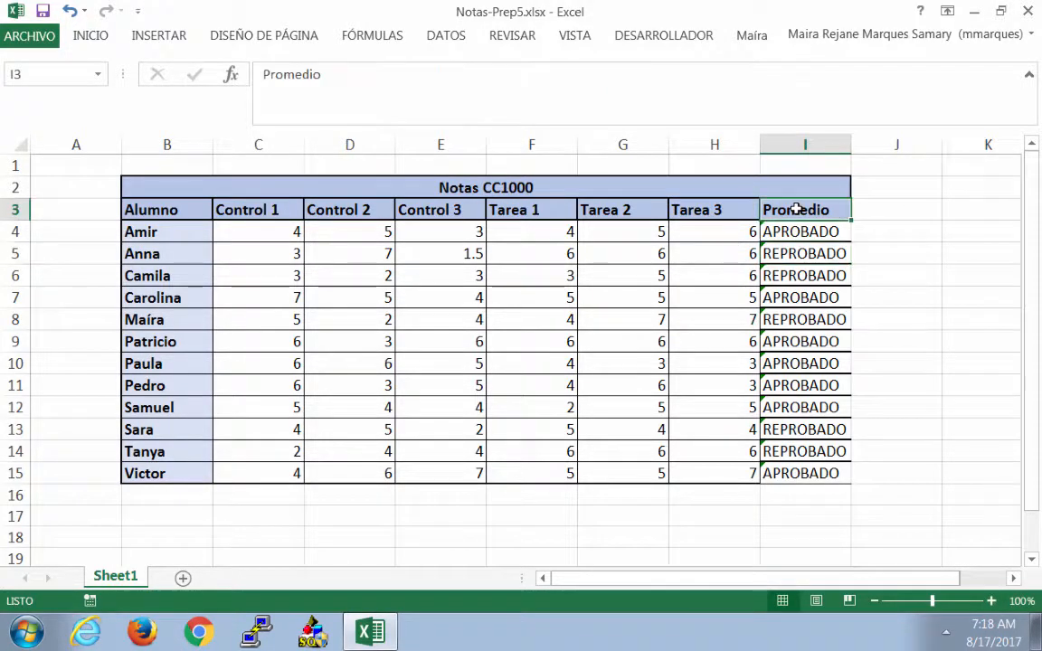
{"action": "left_click", "coordinate": [428, 77]}
{"action": "type", "text": "cONT"}
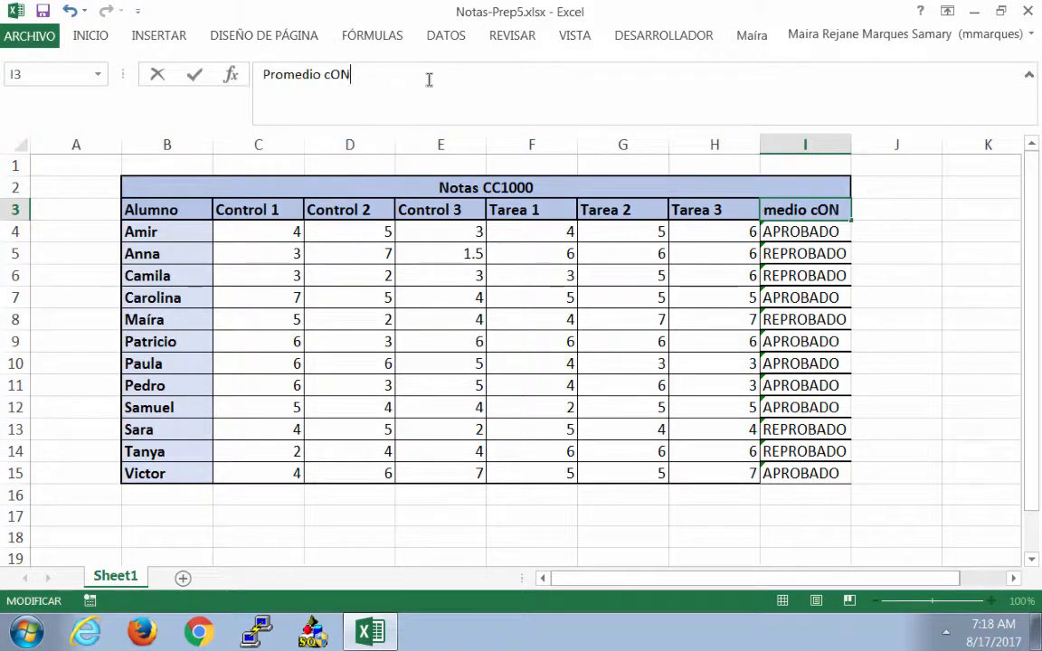
{"action": "key", "text": "BackSpace"}
{"action": "key", "text": "BackSpace"}
{"action": "key", "text": "BackSpace"}
{"action": "key", "text": "BackSpace"}
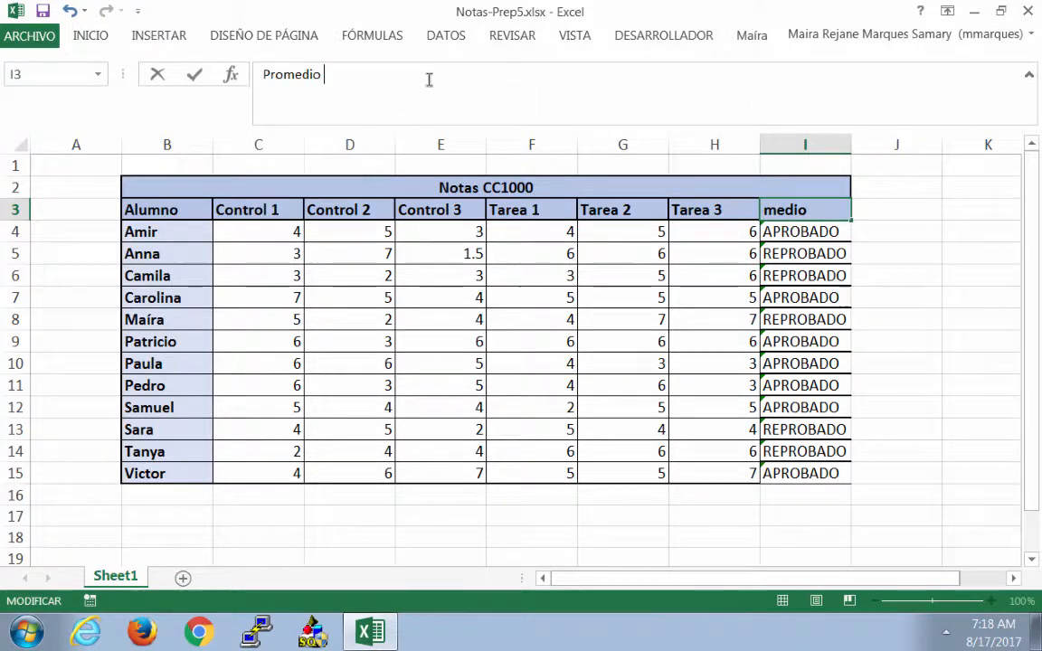
{"action": "type", "text": "Controles"}
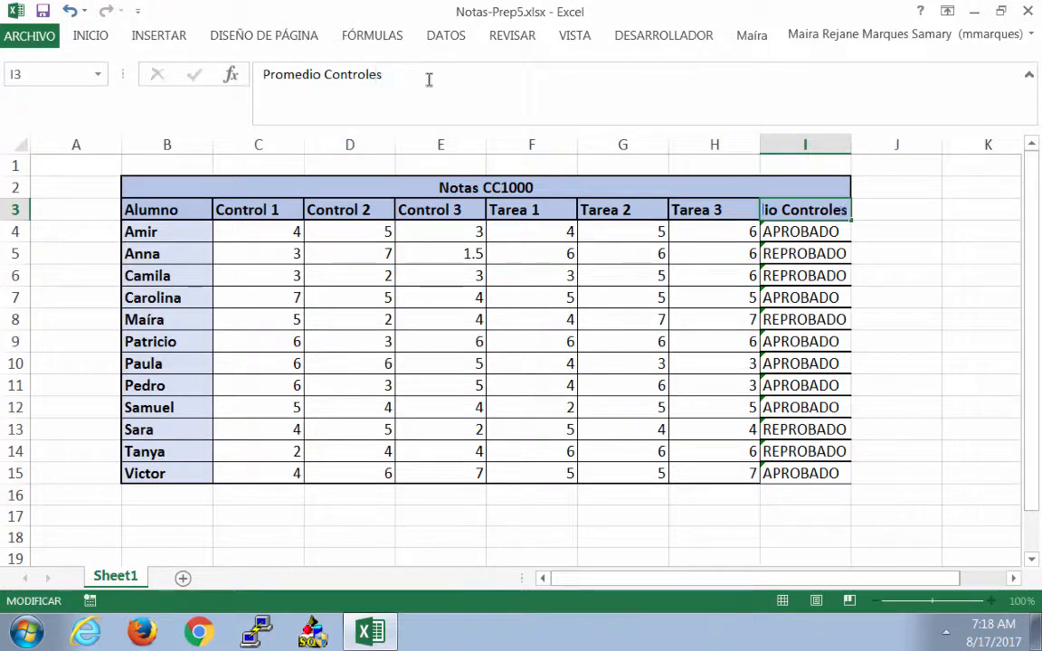
{"action": "key", "text": "Return"}
Copy the I3 header into J3 and change the copy's text to "Promedio Tareas".
{"action": "key", "text": "Up"}
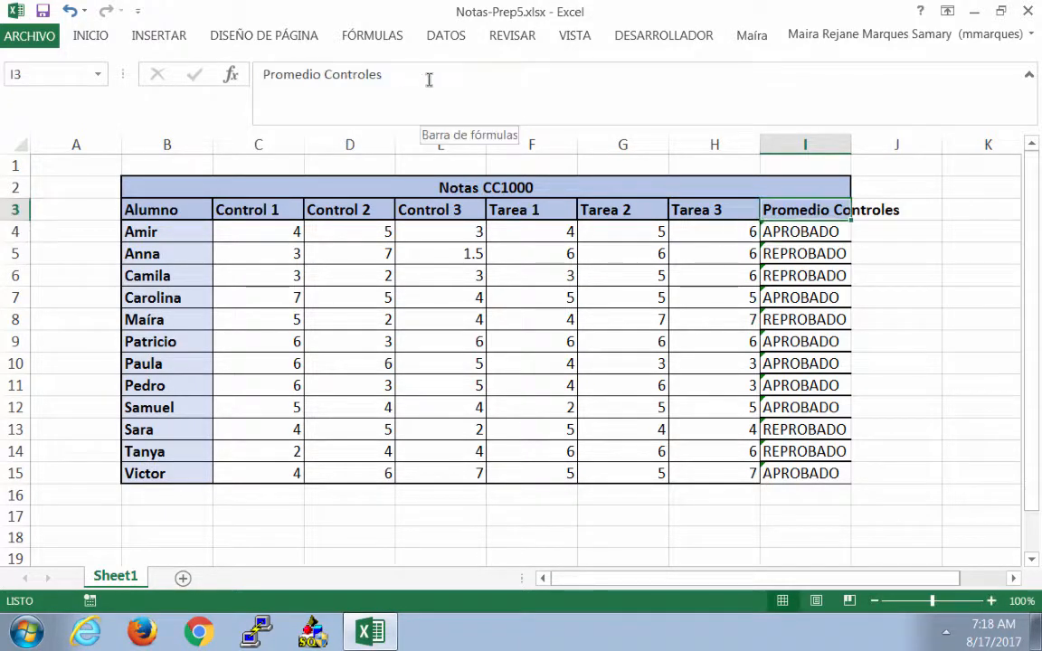
{"action": "key", "text": "ctrl+c"}
{"action": "key", "text": "Right"}
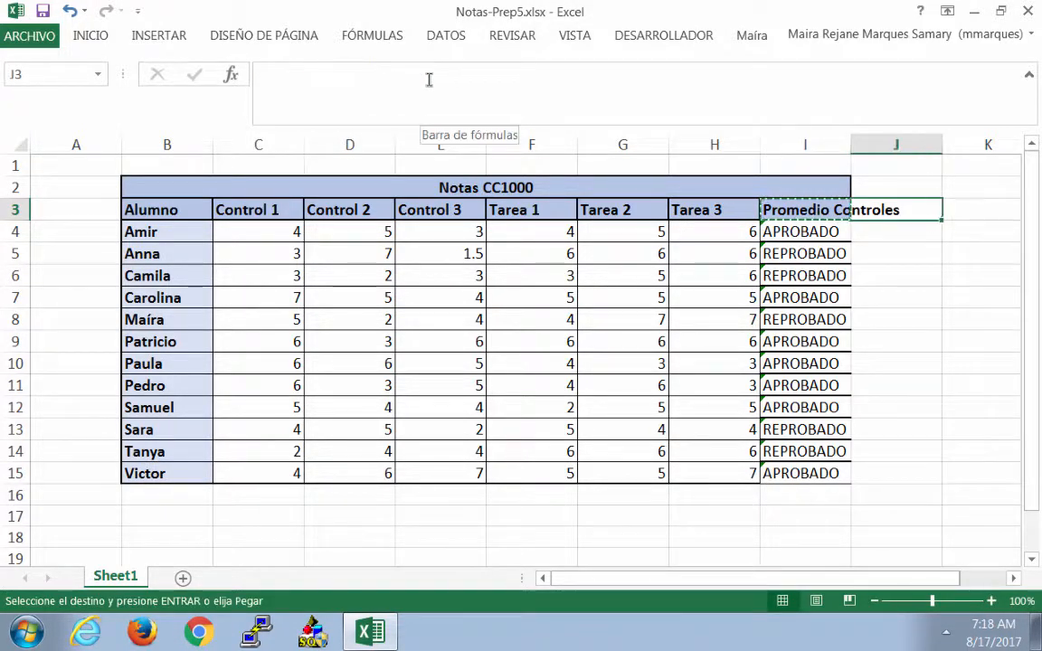
{"action": "key", "text": "ctrl+v"}
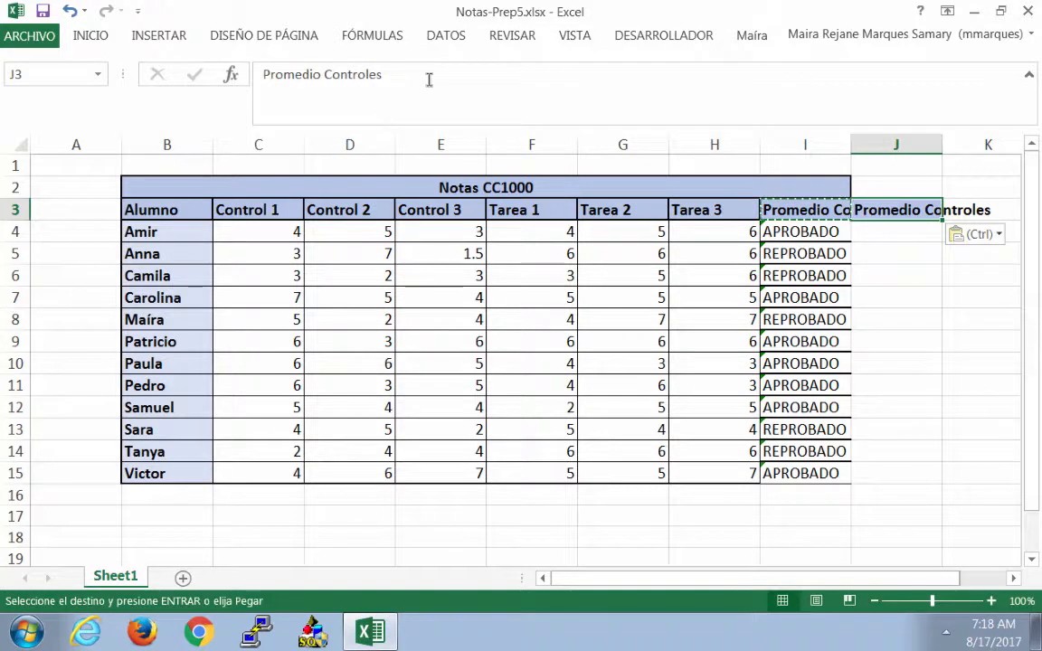
{"action": "double_click", "coordinate": [345, 76]}
{"action": "type", "text": "Tareas"}
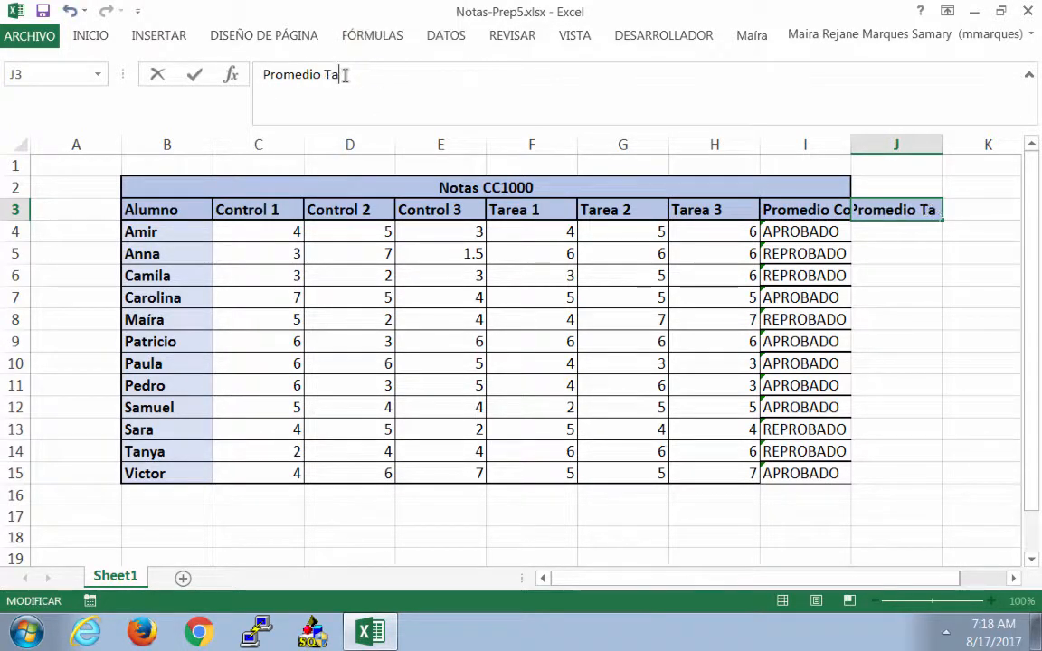
{"action": "key", "text": "Return"}
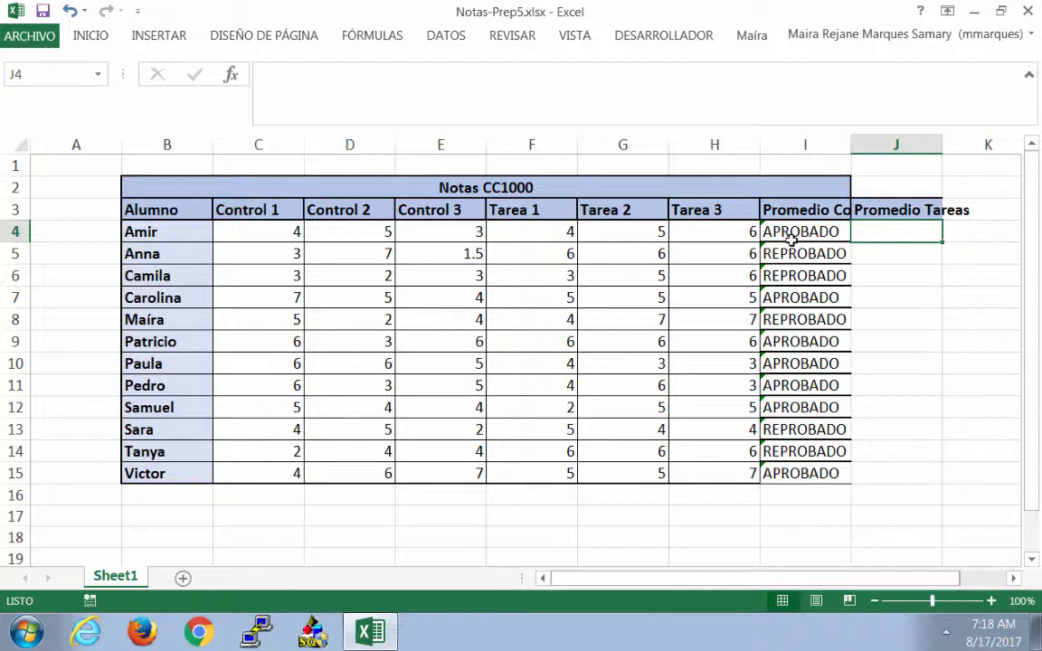
Begin an SI formula in J4 whose logical test is promedio(F4:H4)>3.9, averaging the three Tarea grades.
{"action": "type", "text": "="}
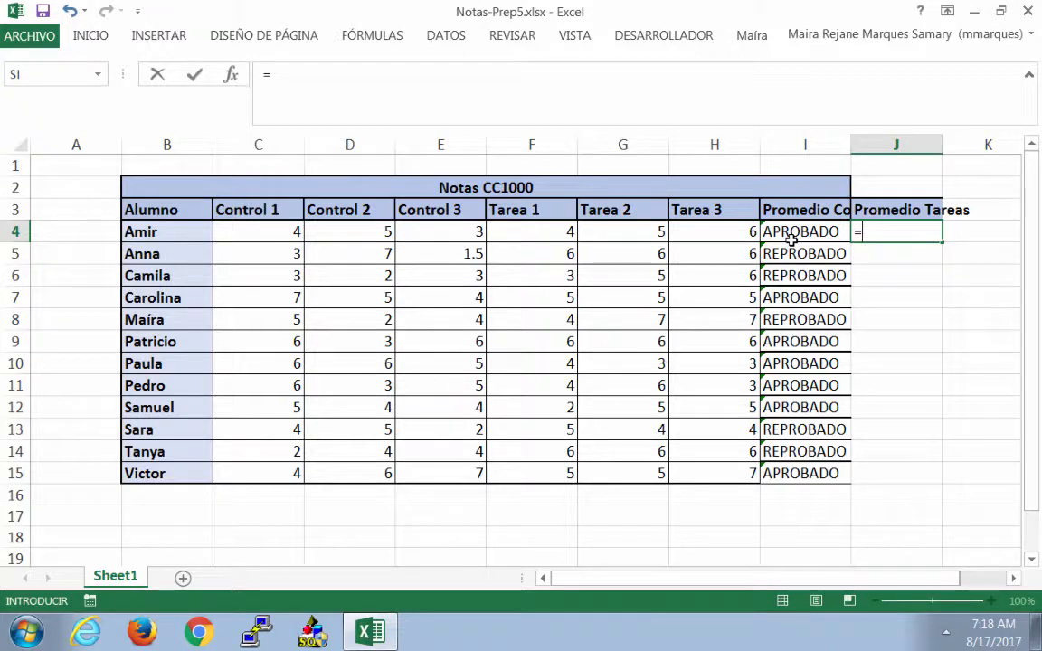
{"action": "type", "text": "si"}
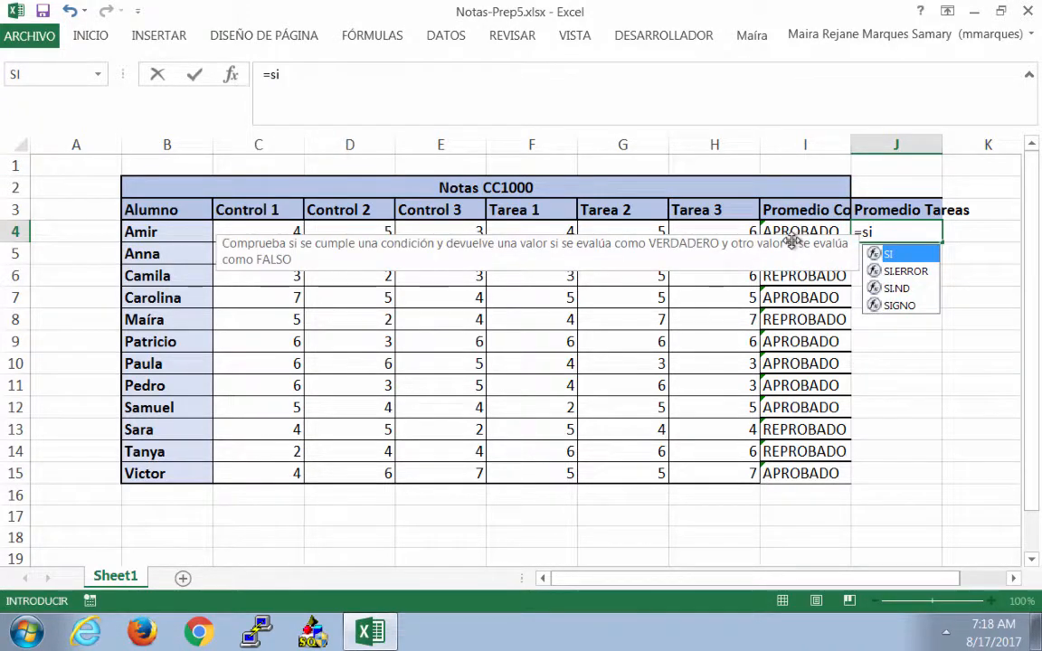
{"action": "type", "text": "("}
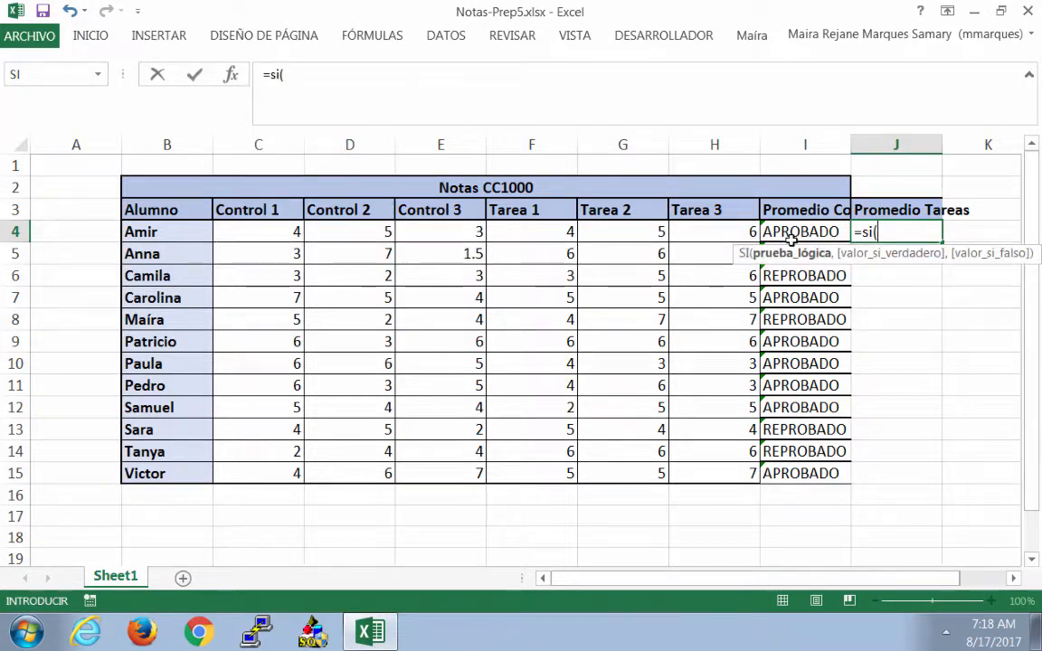
{"action": "type", "text": "pr"}
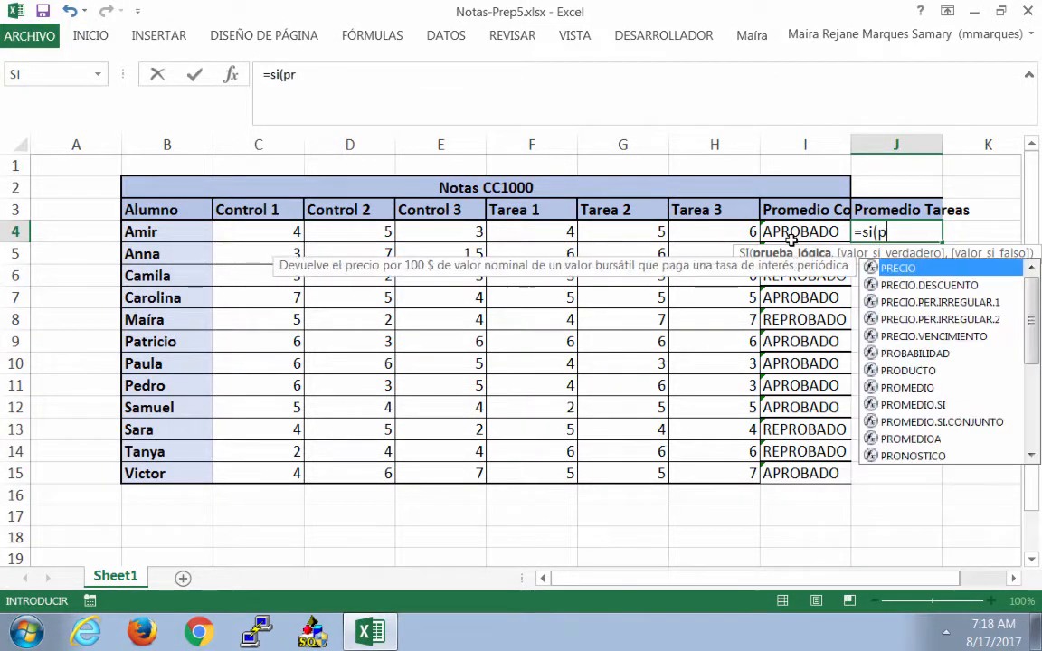
{"action": "type", "text": "omedio"}
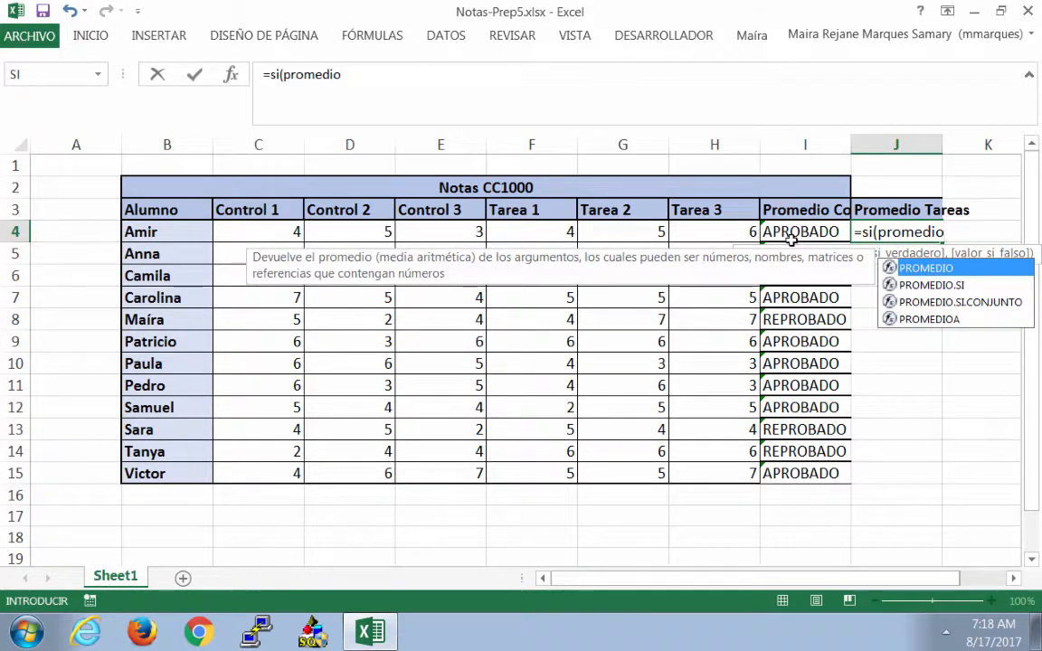
{"action": "type", "text": "("}
{"action": "left_click", "coordinate": [557, 232]}
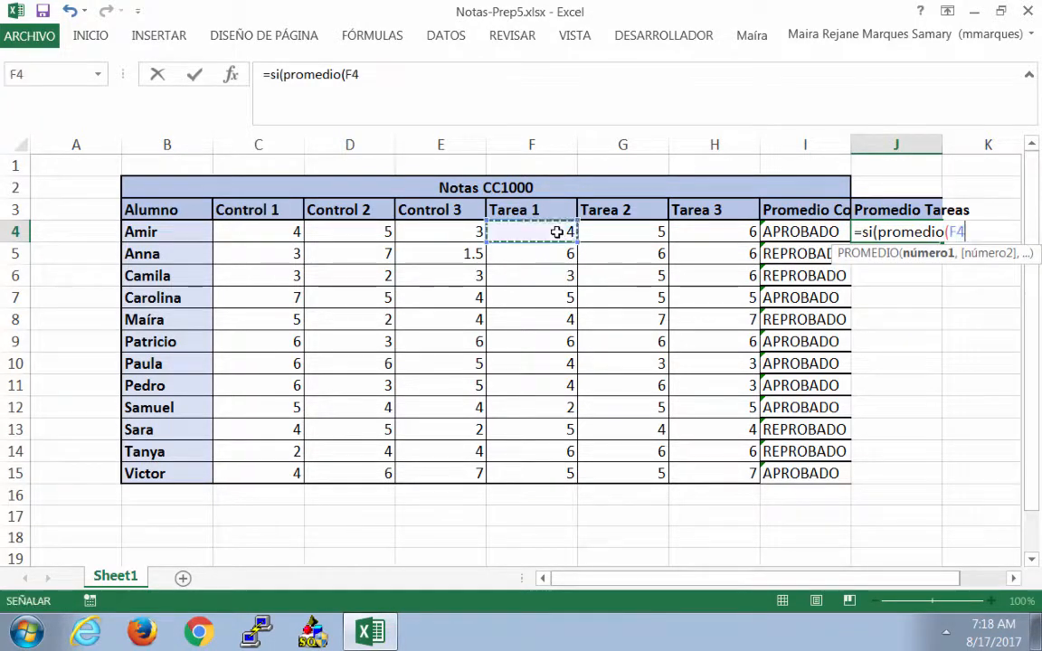
{"action": "left_click_drag", "start_coordinate": [557, 232], "coordinate": [684, 226]}
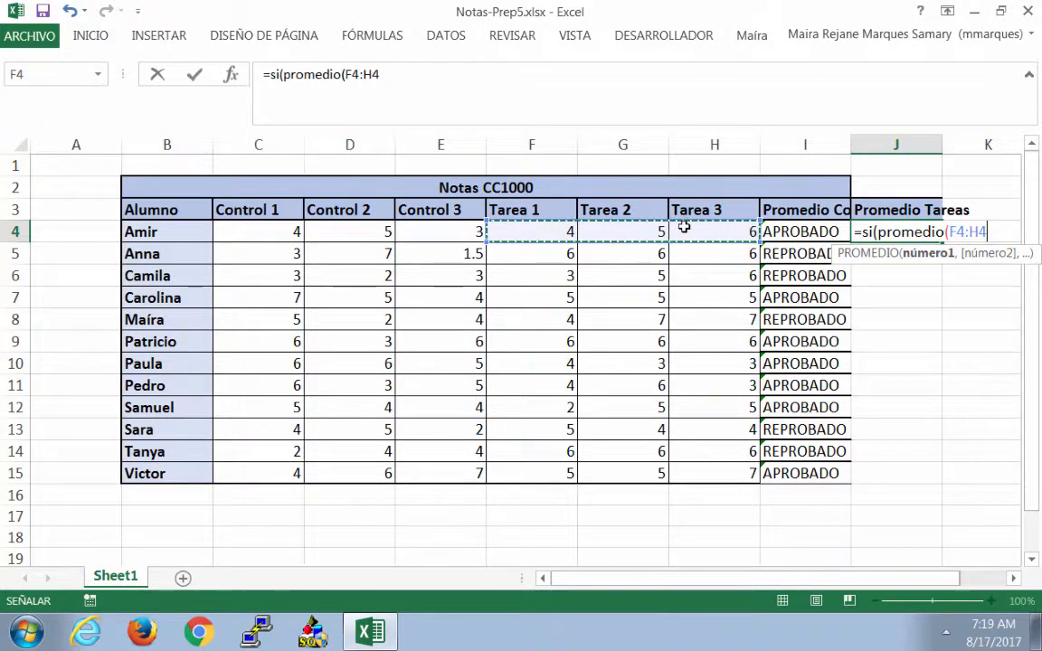
{"action": "type", "text": ")>"}
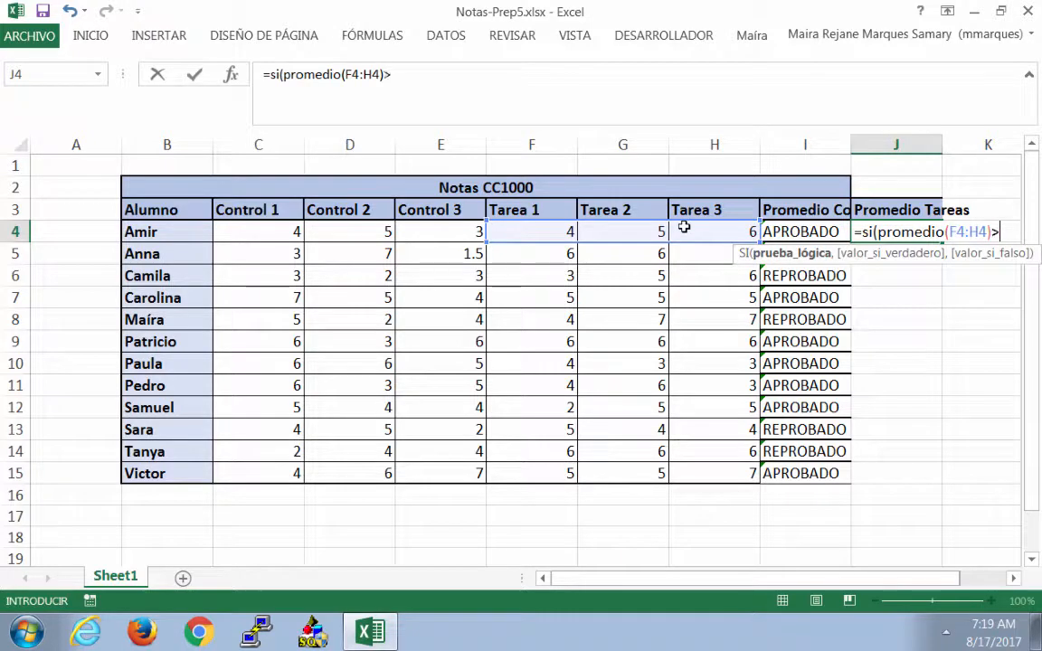
{"action": "type", "text": "3.9"}
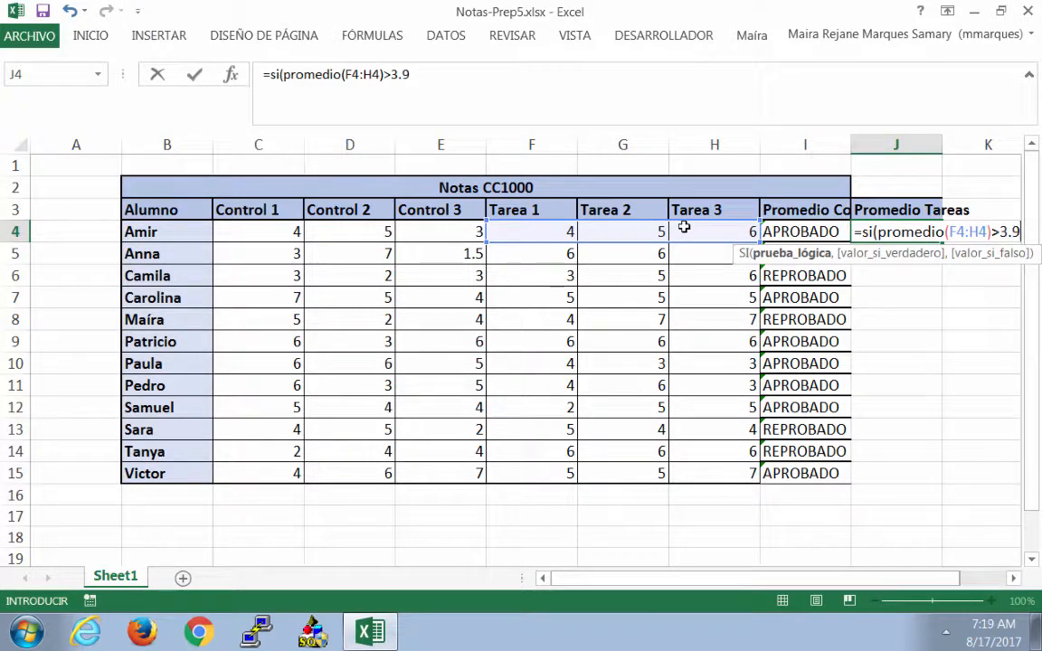
Complete the J4 formula with "APROBADO" as the true result and "REPROBADO" as the false result.
{"action": "type", "text": ";"}
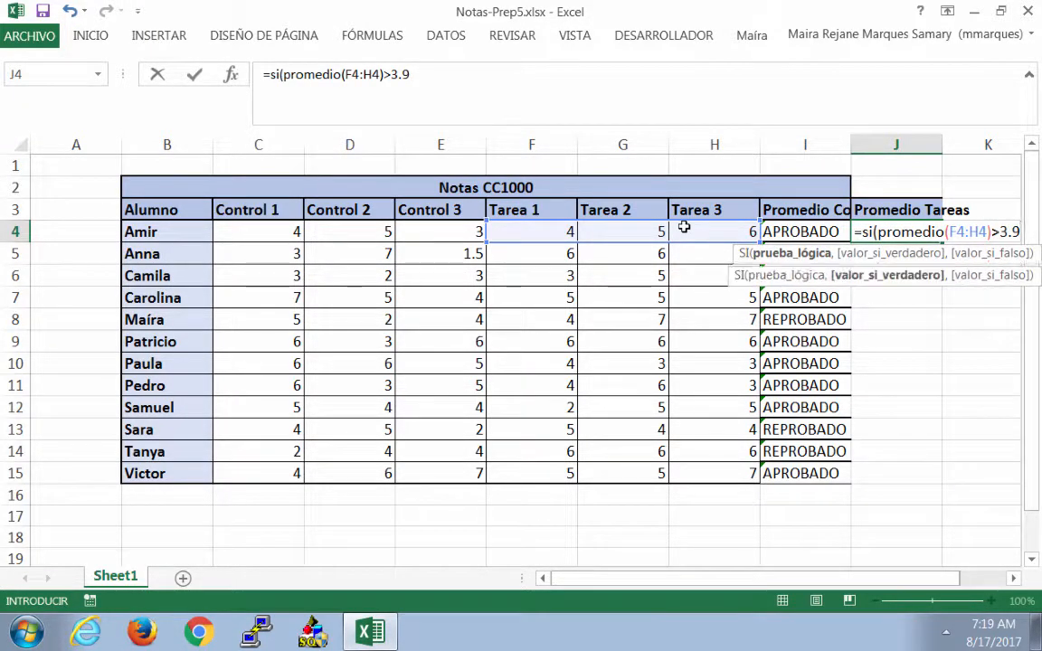
{"action": "type", "text": " \"a"}
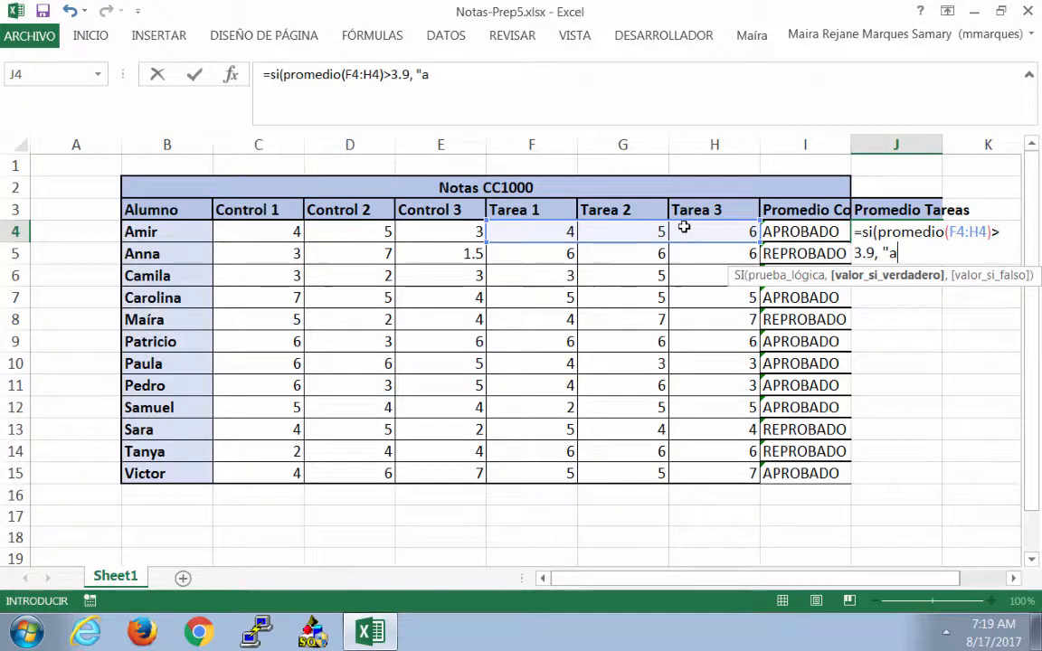
{"action": "key", "text": "BackSpace"}
{"action": "type", "text": "APRO"}
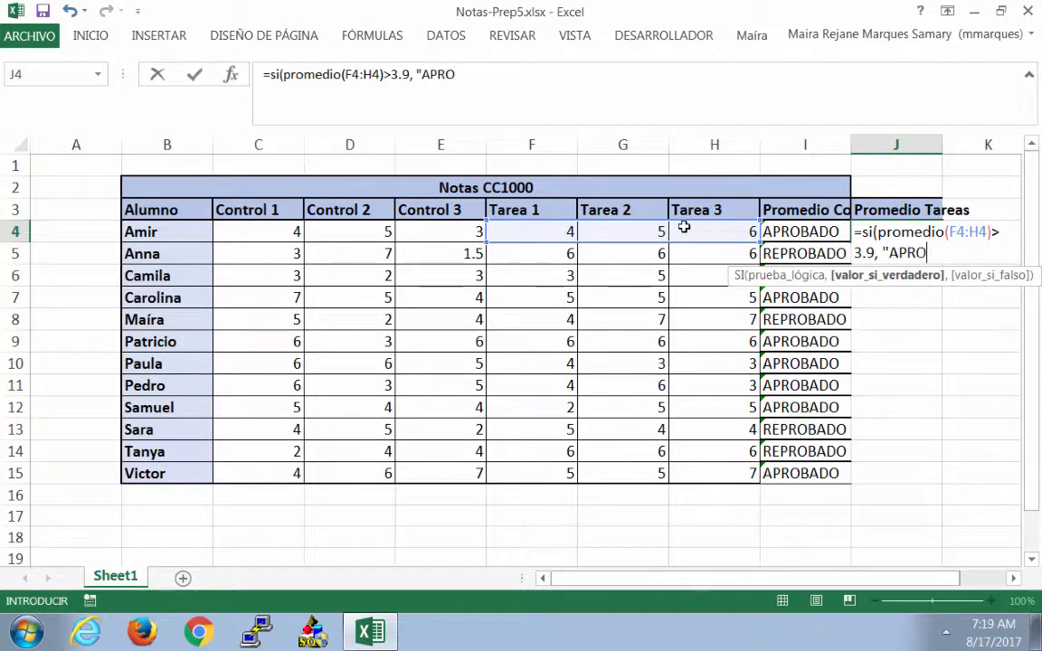
{"action": "type", "text": "BADO'"}
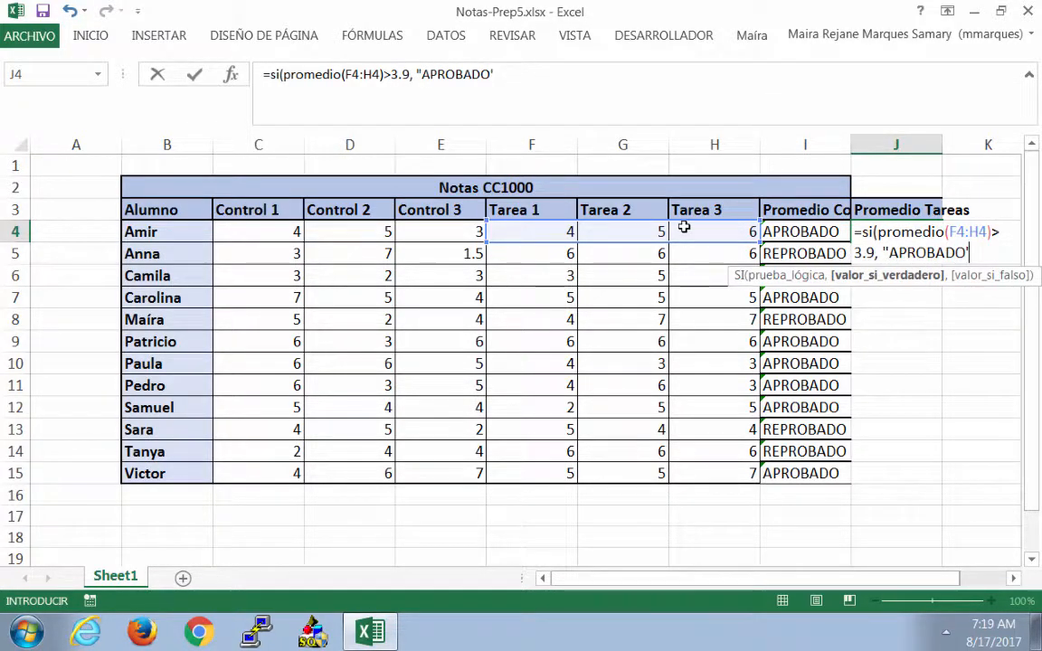
{"action": "key", "text": "BackSpace"}
{"action": "type", "text": "\","}
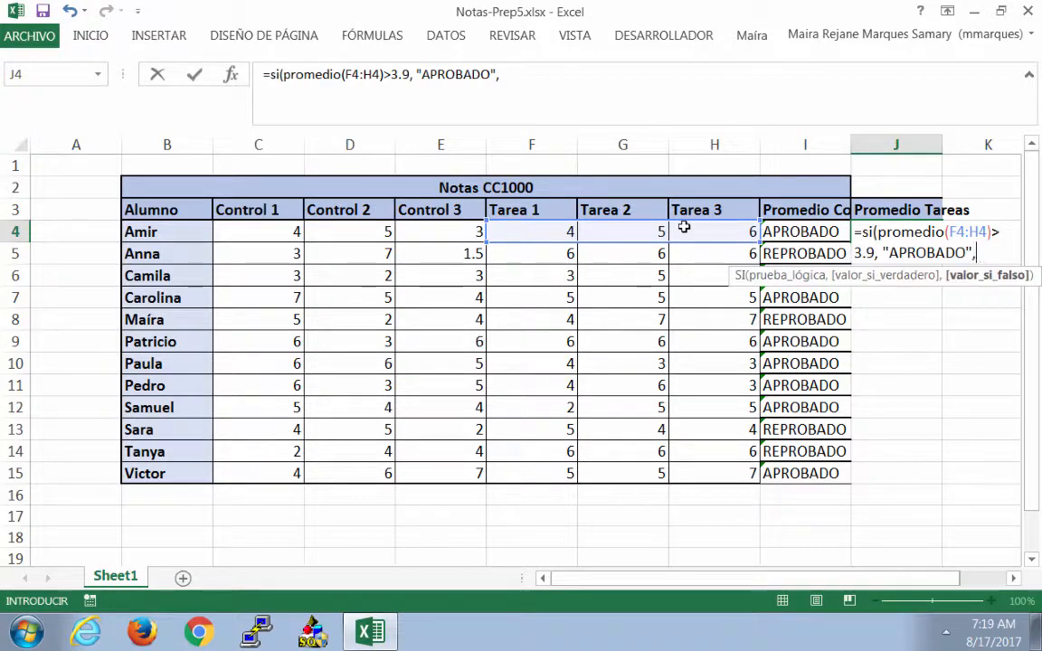
{"action": "type", "text": " \"REPROBADO\""}
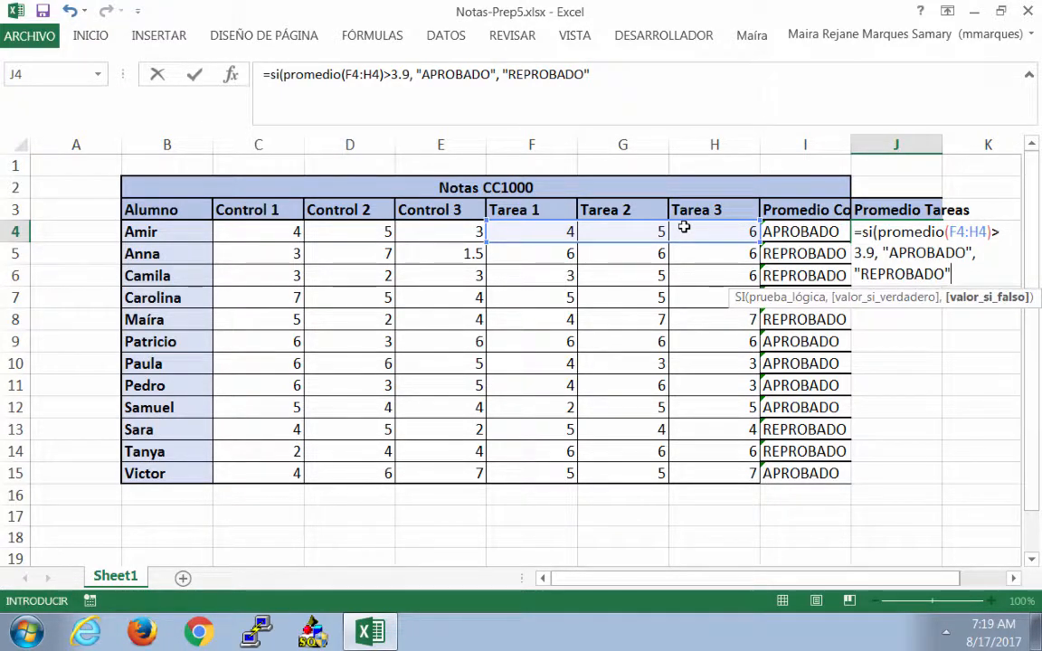
{"action": "type", "text": ")"}
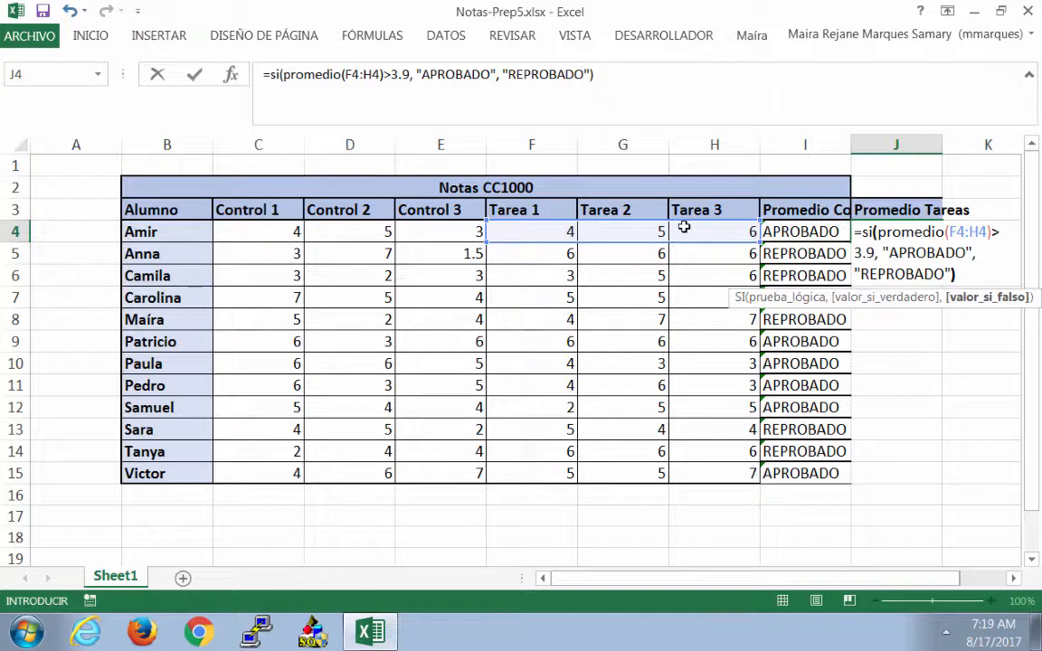
{"action": "key", "text": "Return"}
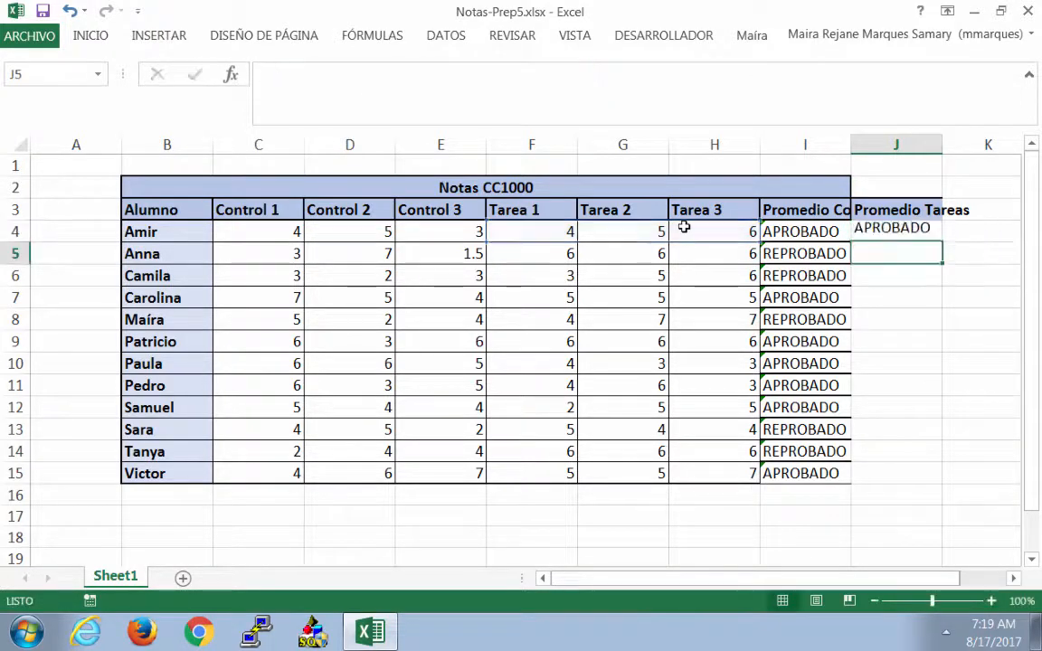
Fill the J4 formula down through J15 and check the control and homework formulas in row 4.
{"action": "key", "text": "Up"}
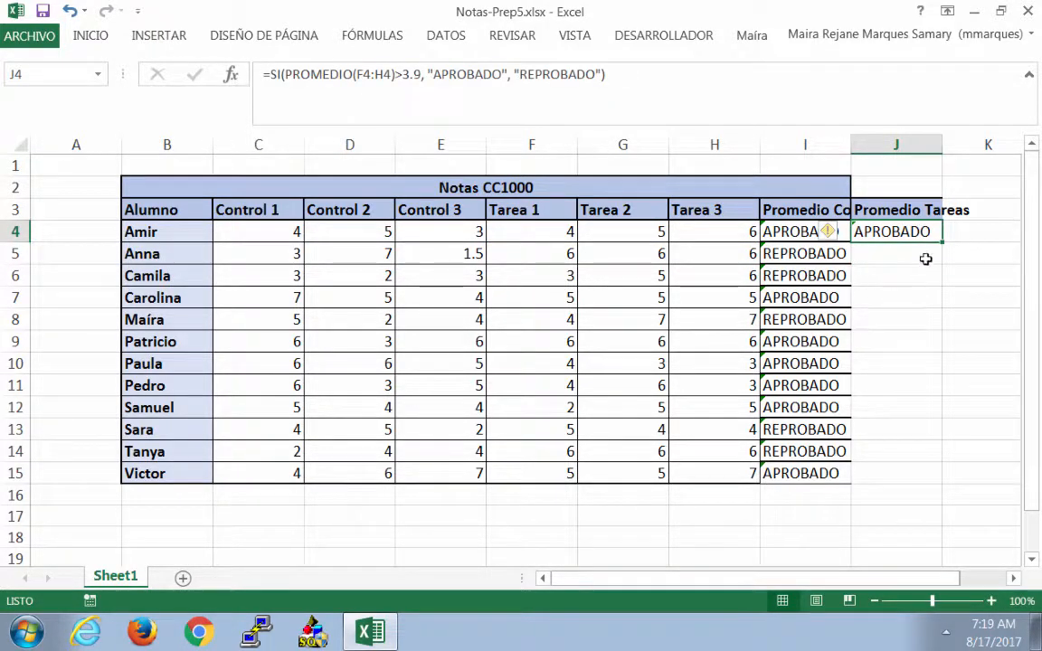
{"action": "left_click_drag", "start_coordinate": [943, 242], "coordinate": [928, 484]}
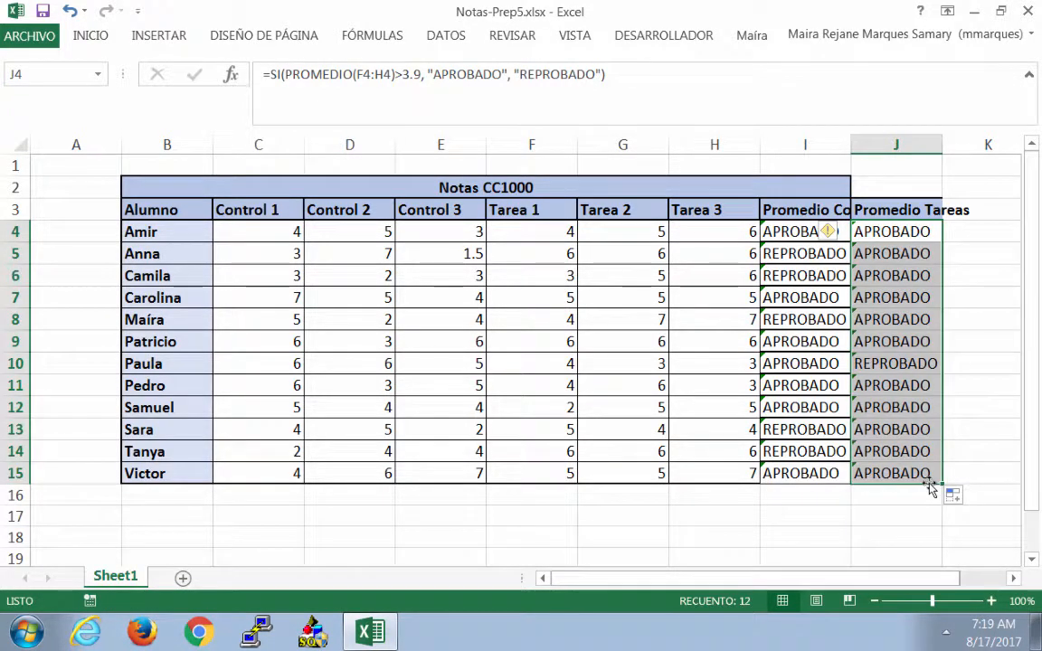
{"action": "scroll", "coordinate": [930, 484], "scroll_direction": "right", "scroll_amount": 3}
{"action": "scroll", "coordinate": [930, 484], "scroll_direction": "left", "scroll_amount": 3}
{"action": "left_click", "coordinate": [815, 210]}
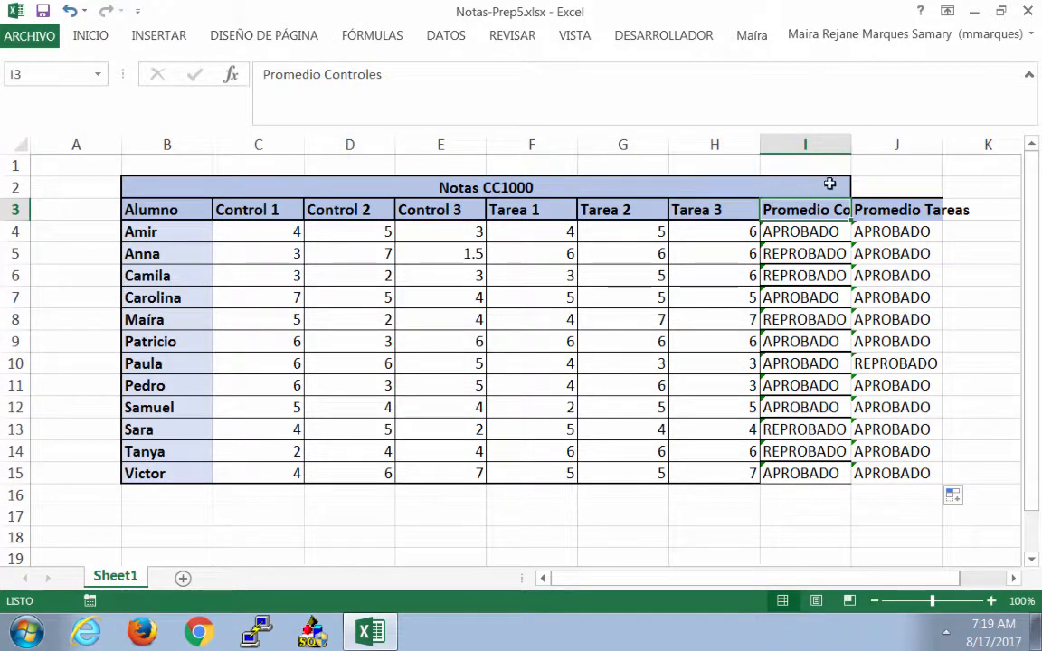
{"action": "left_click", "coordinate": [828, 232]}
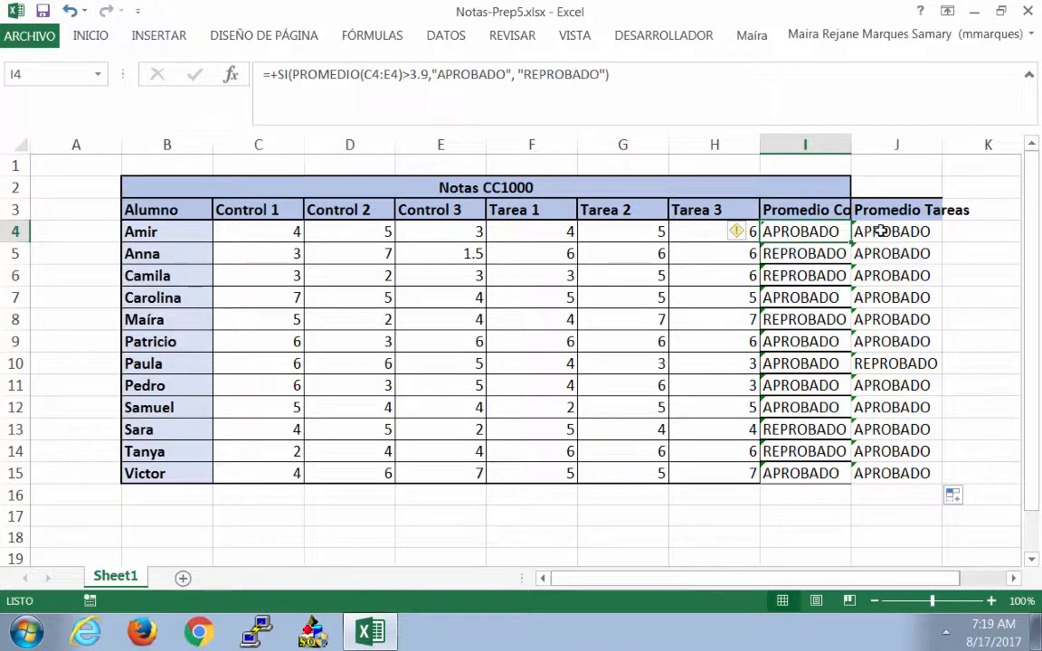
{"action": "left_click", "coordinate": [867, 232]}
Enter the header "Status Curso" in K3.
{"action": "left_click", "coordinate": [960, 211]}
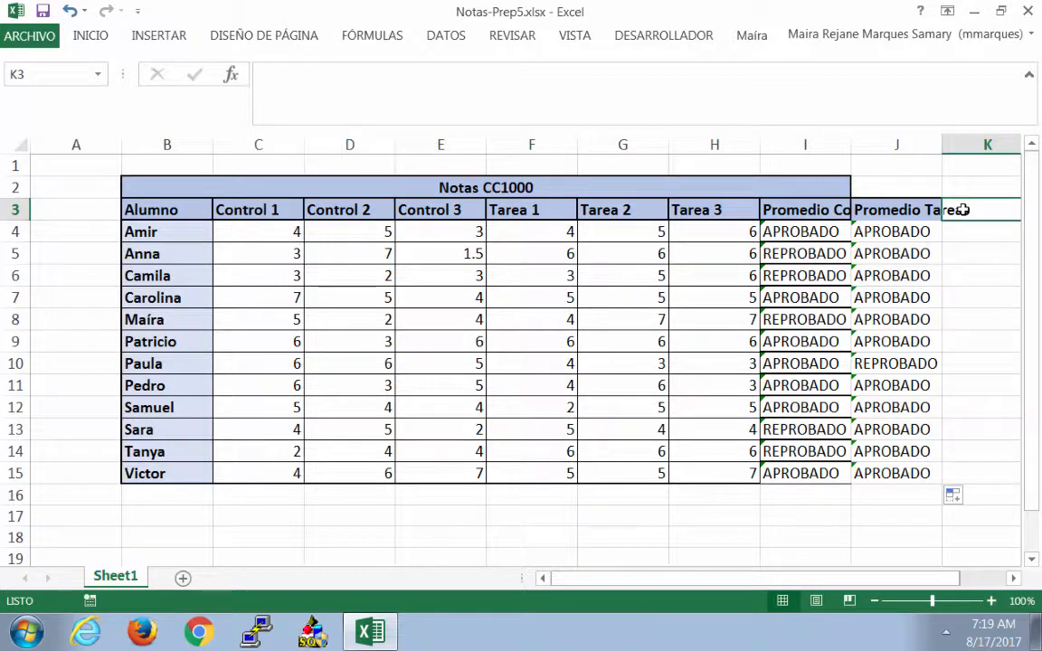
{"action": "type", "text": "sTAT"}
{"action": "key", "text": "BackSpace"}
{"action": "key", "text": "BackSpace"}
{"action": "key", "text": "BackSpace"}
{"action": "key", "text": "BackSpace"}
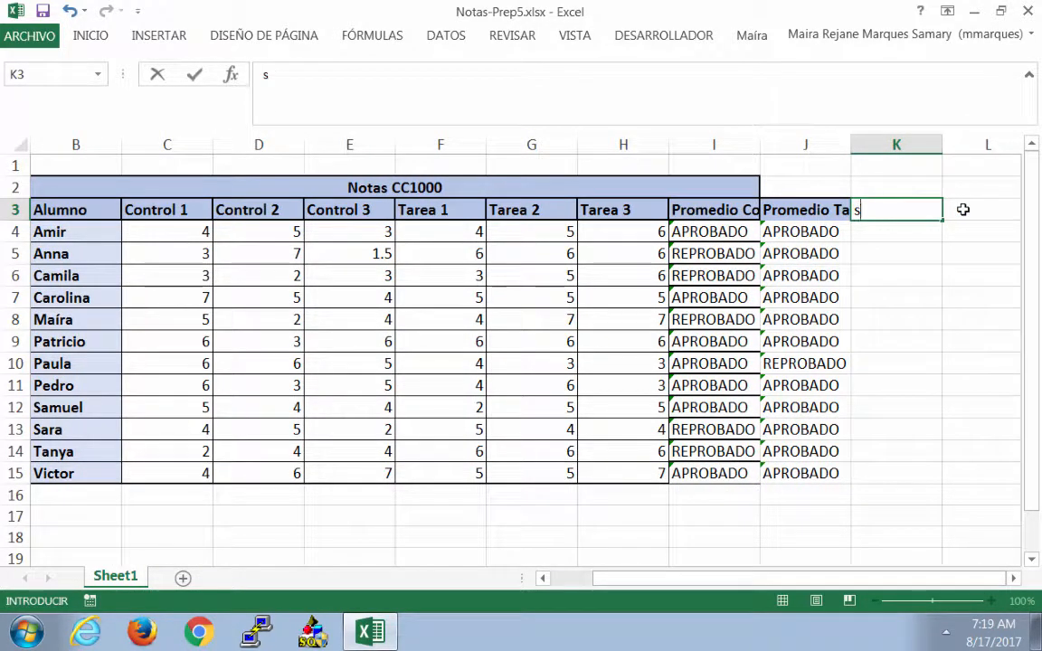
{"action": "type", "text": "Status Curso"}
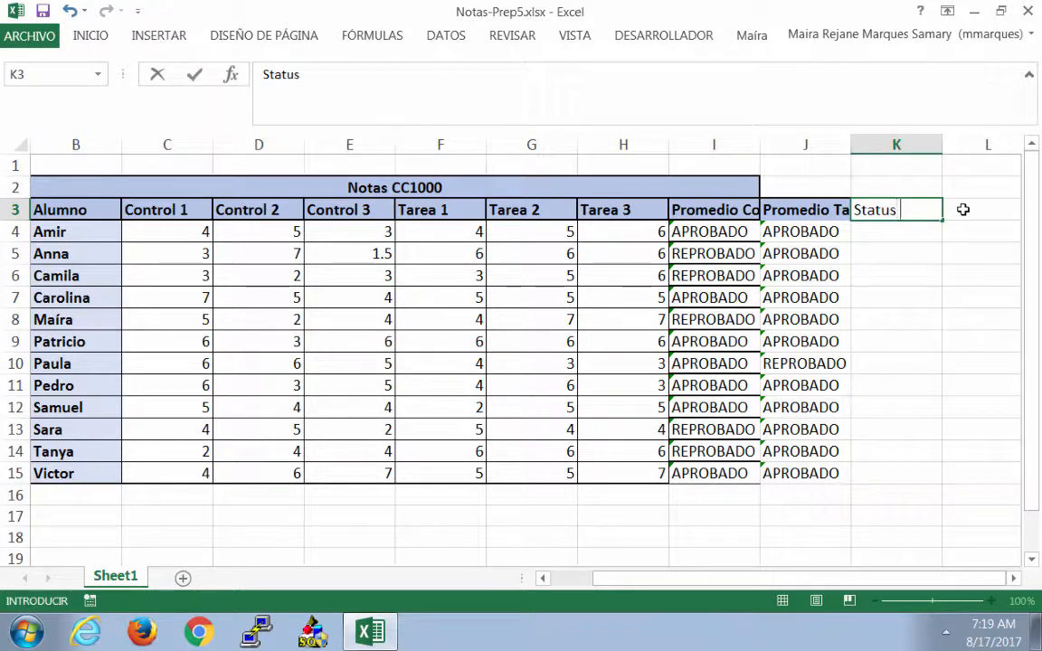
{"action": "key", "text": "Return"}
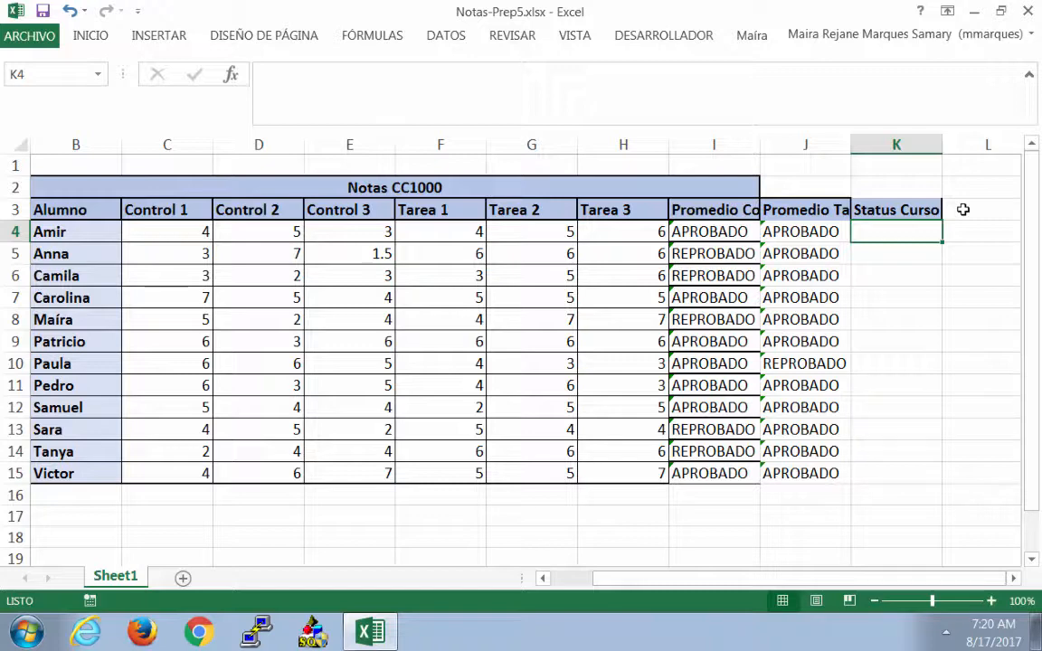
Begin an SI formula in K4 with the logical test I4=J4, comparing the control and homework results.
{"action": "type", "text": "=si"}
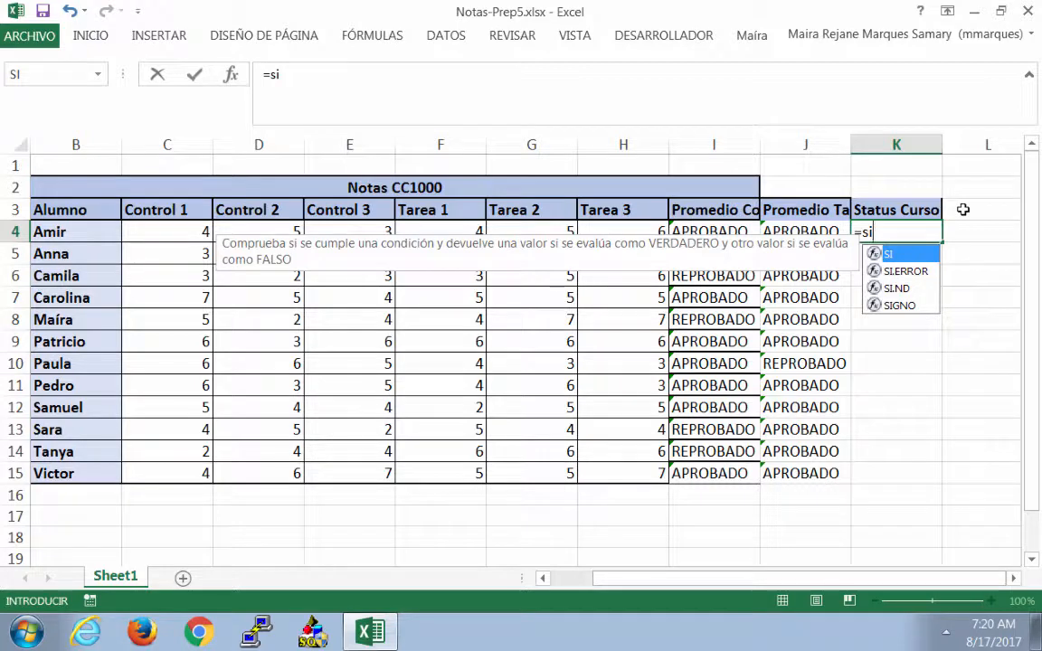
{"action": "type", "text": "("}
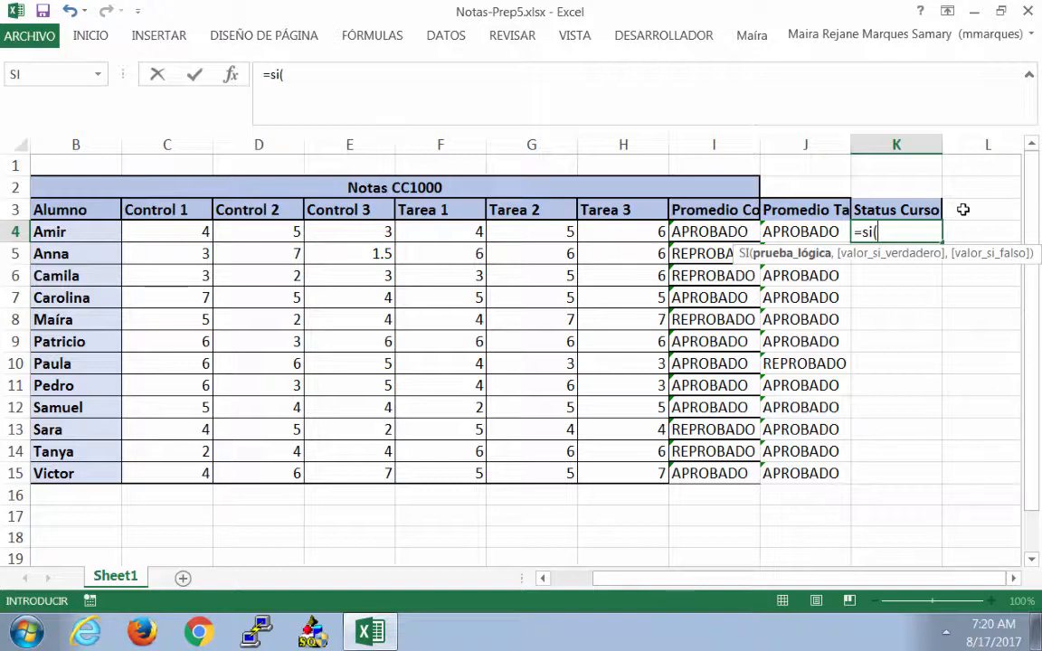
{"action": "left_click", "coordinate": [741, 230]}
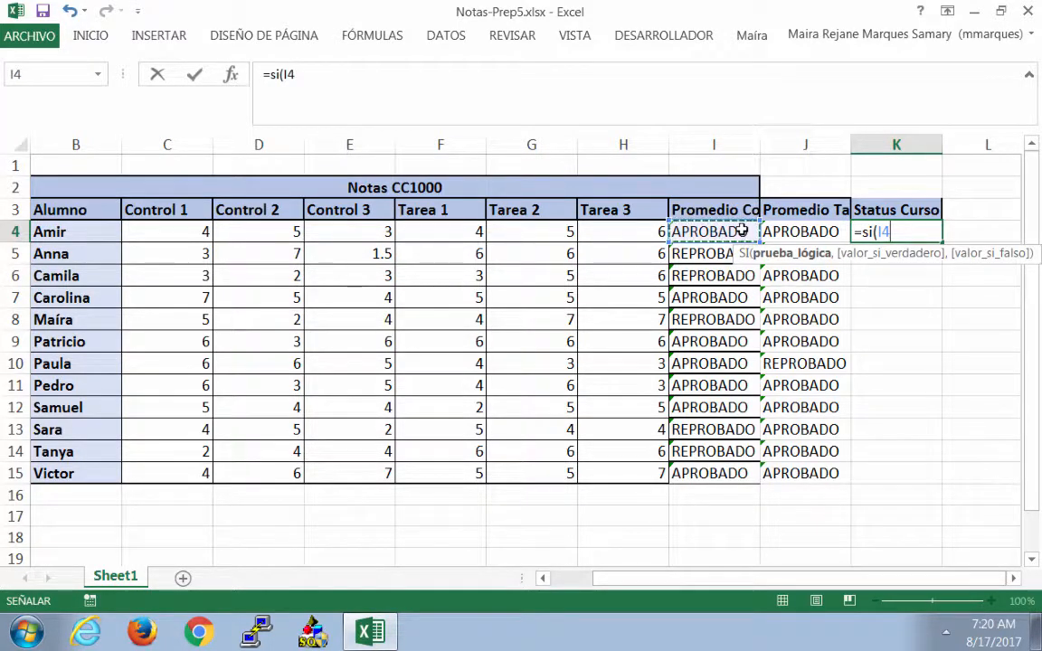
{"action": "type", "text": "="}
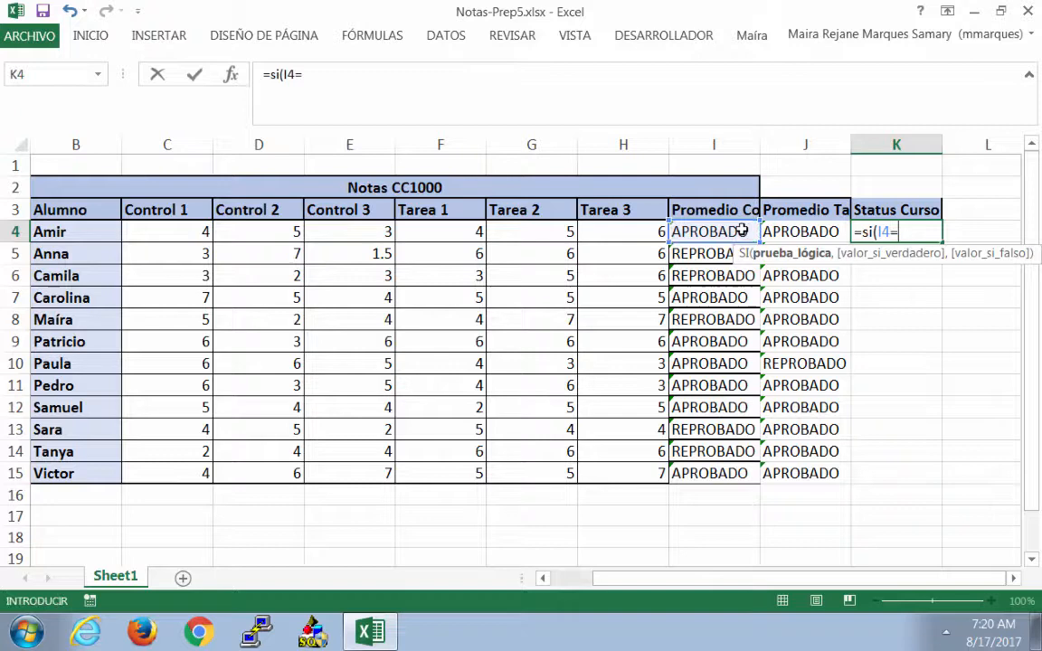
{"action": "left_click", "coordinate": [805, 231]}
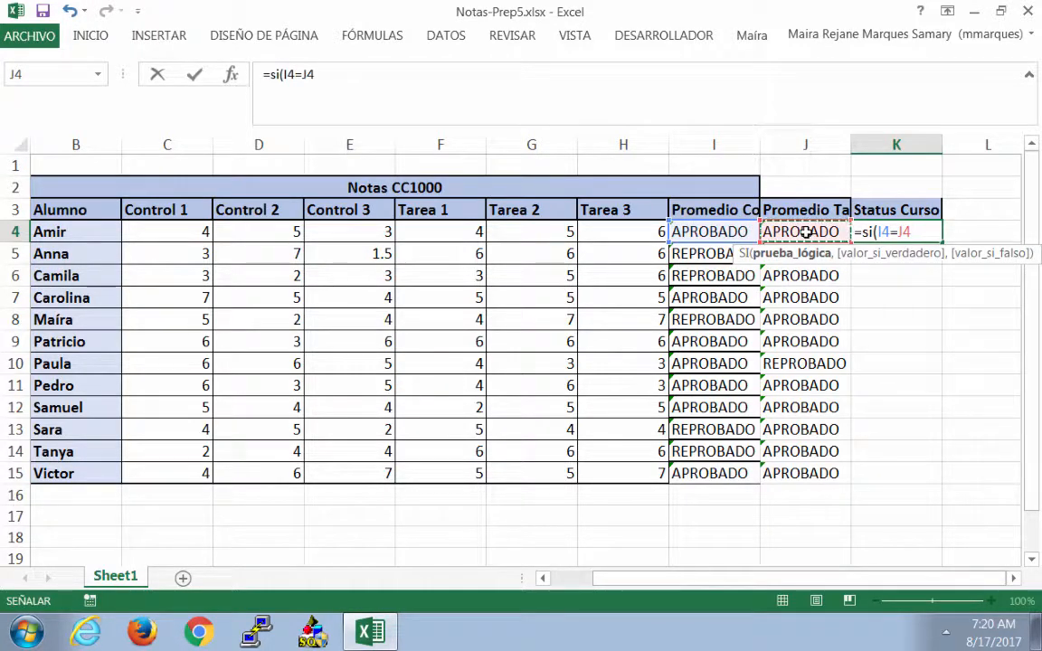
Complete the K4 formula with "APROBADO" as the true result and "REPROBADO" as the false result, and fill it down through K15.
{"action": "type", "text": ";a"}
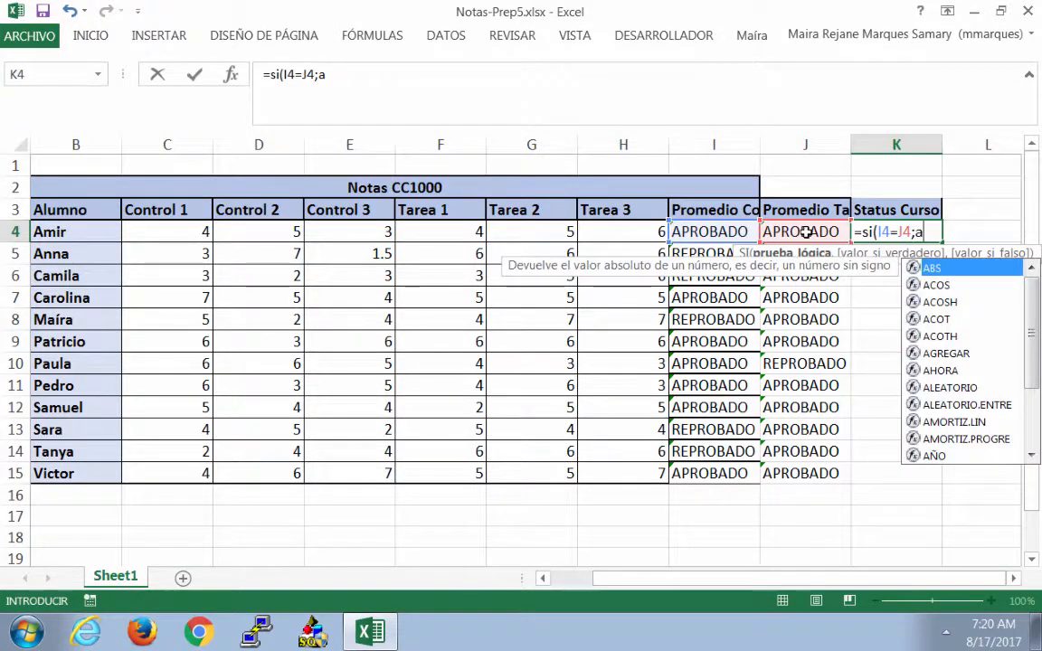
{"action": "key", "text": "BackSpace"}
{"action": "type", "text": "\""}
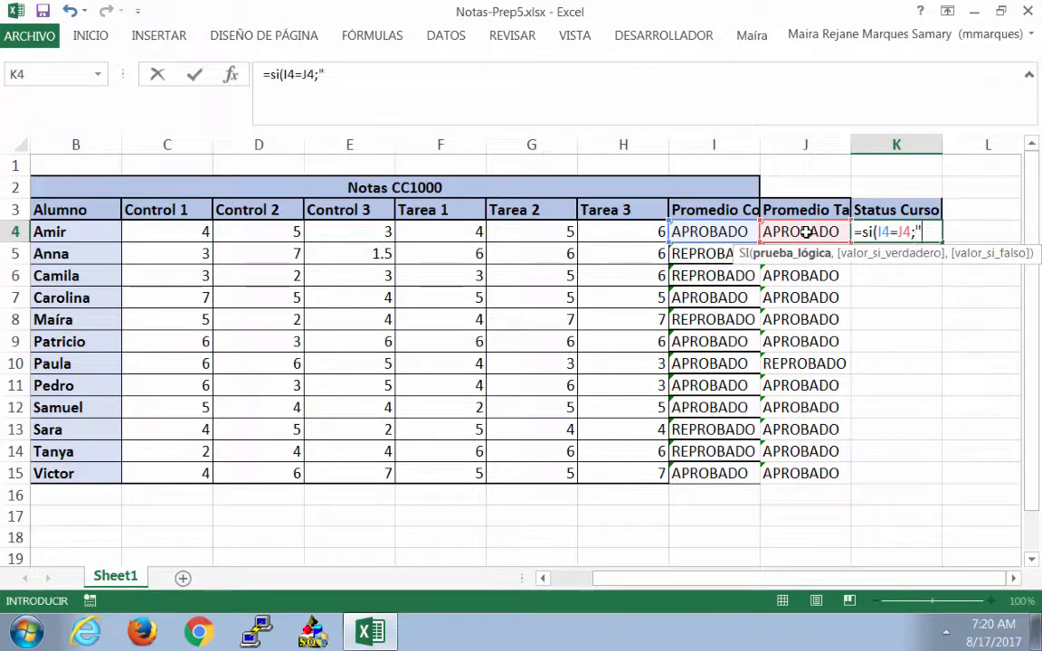
{"action": "type", "text": "APROBADO"}
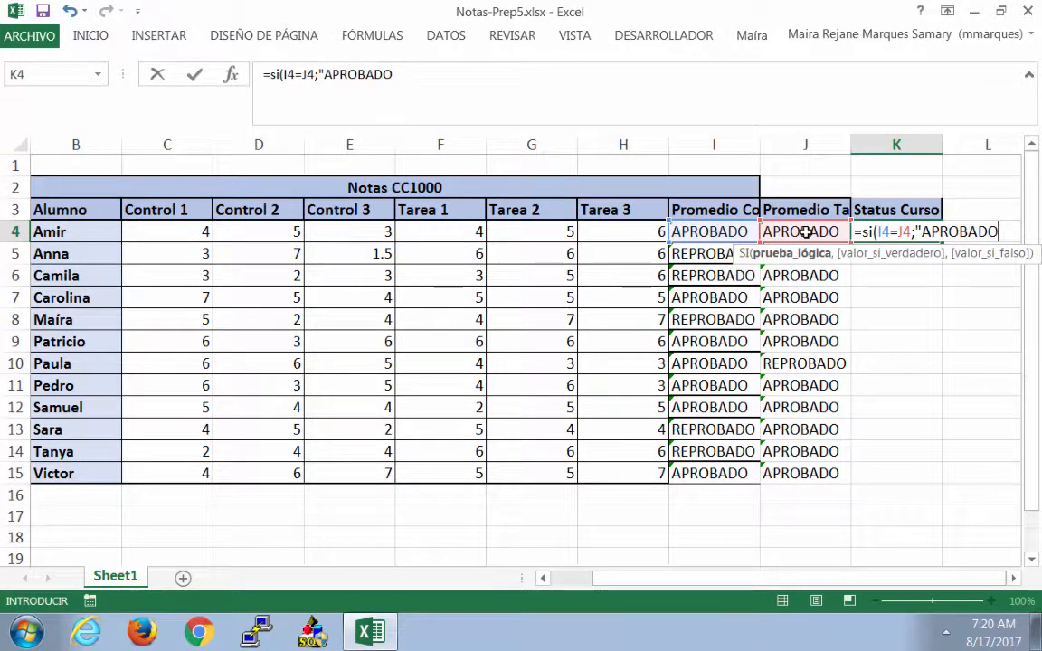
{"action": "type", "text": "\","}
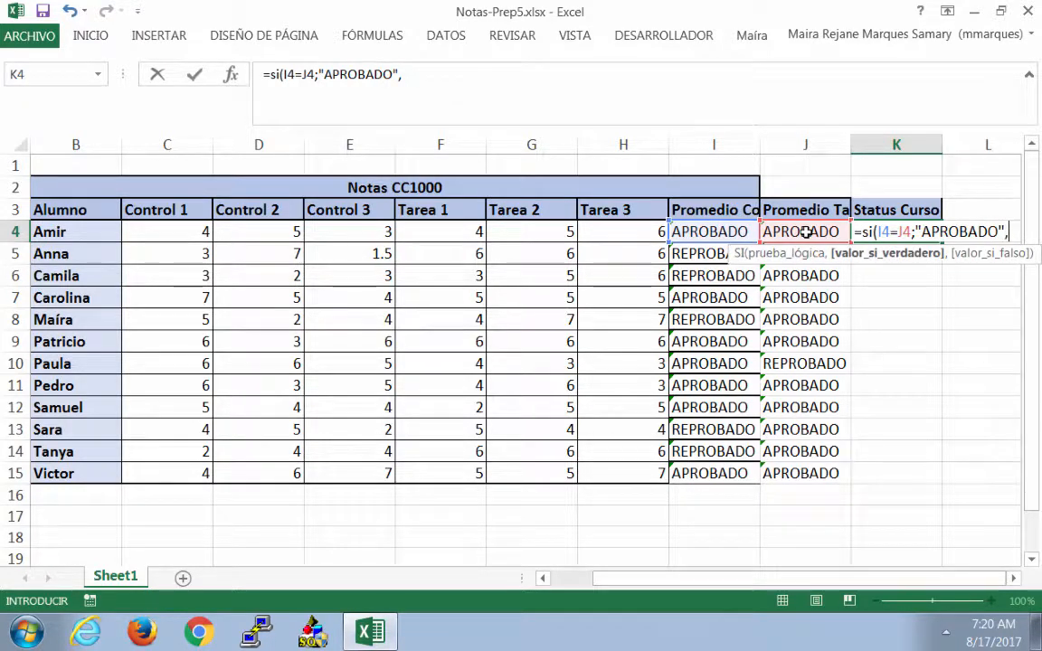
{"action": "type", "text": "\"REP"}
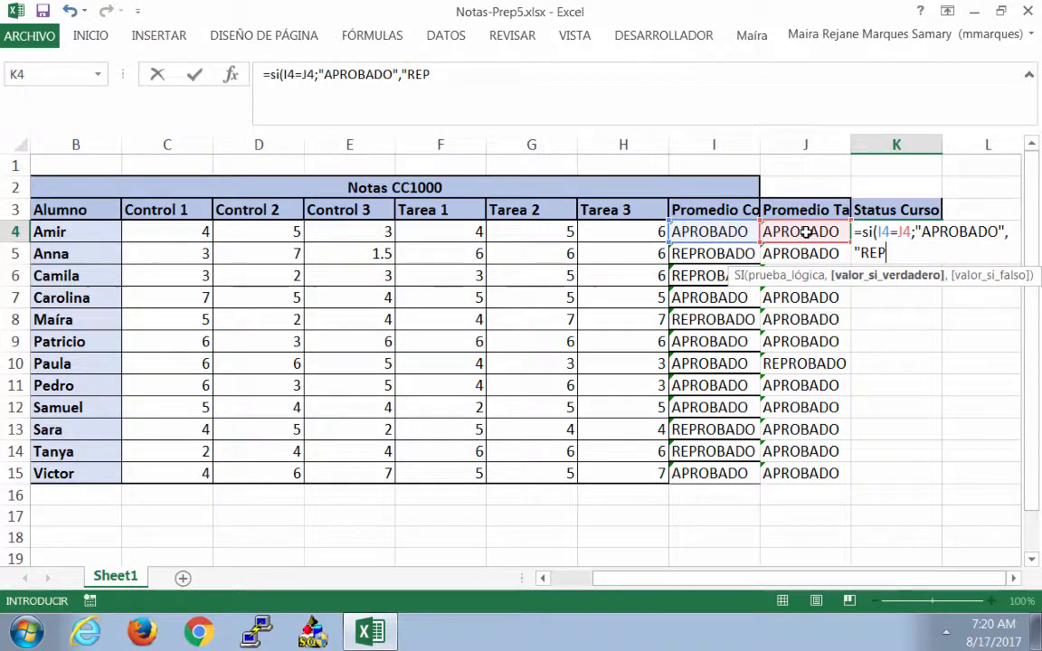
{"action": "type", "text": "ROBADO\""}
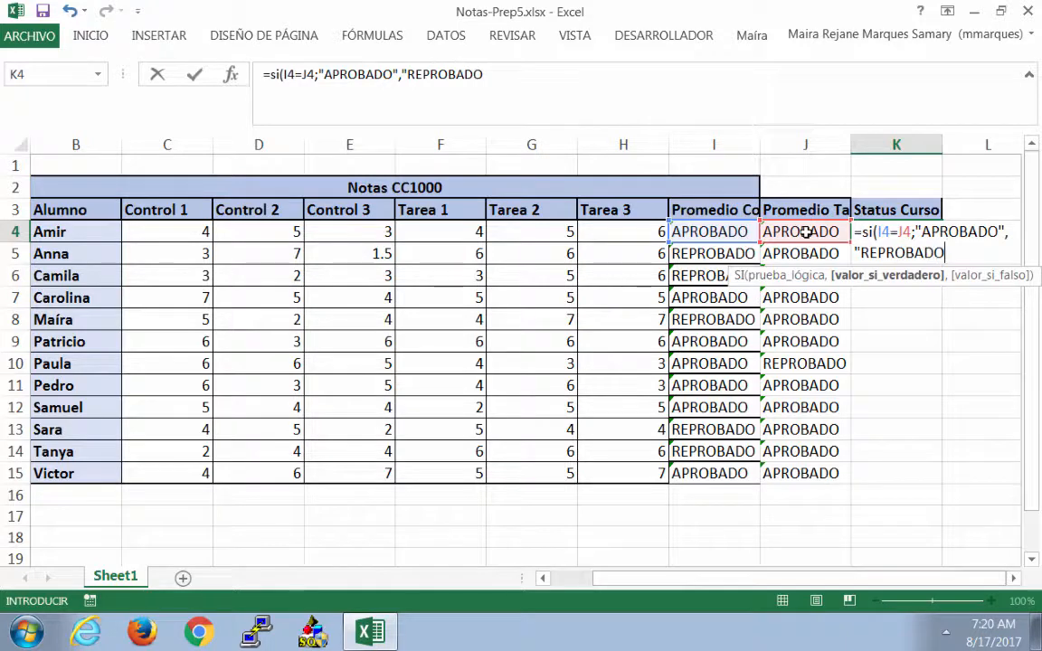
{"action": "key", "text": "ctrl+Return"}
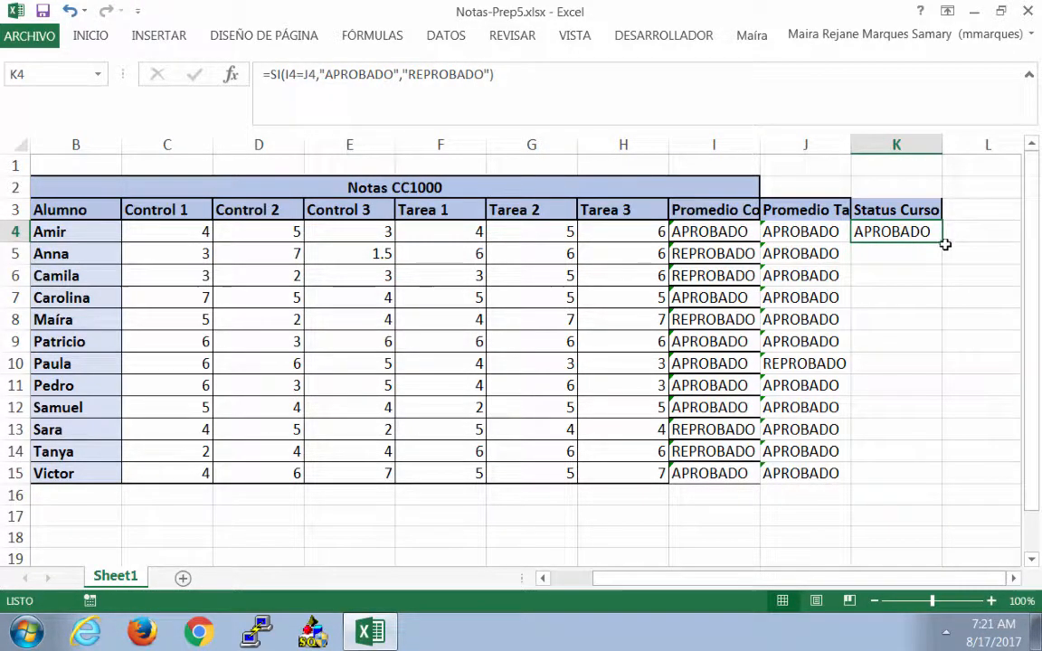
{"action": "left_click_drag", "start_coordinate": [944, 242], "coordinate": [927, 489]}
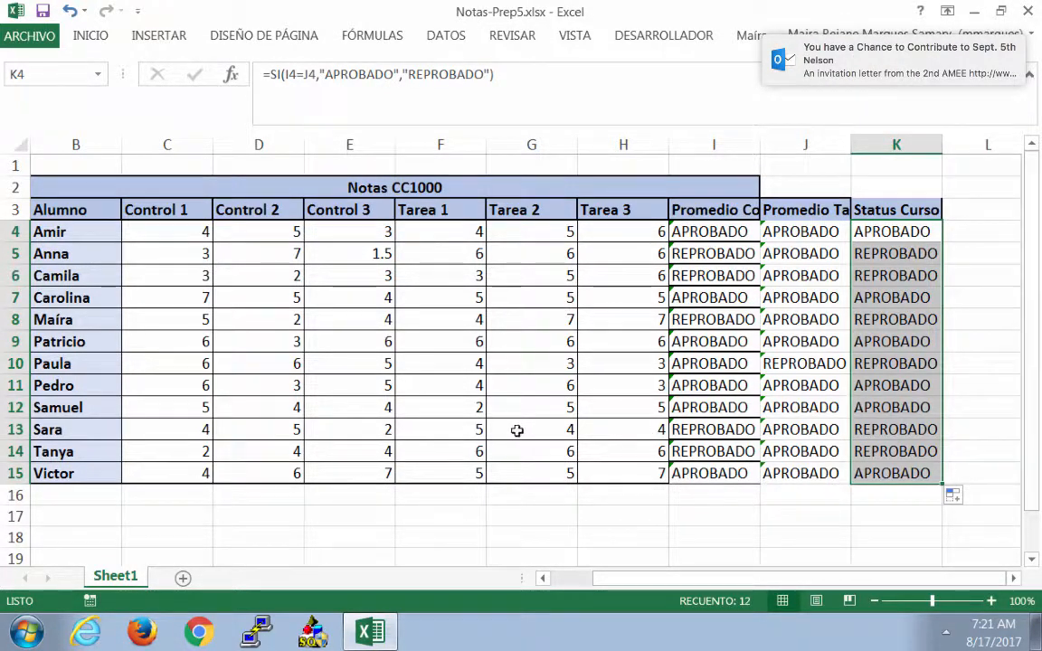
Set the Tarea 1 grade in F13 to 3 and check the control, homework and course status formulas in row 13.
{"action": "left_click", "coordinate": [476, 430]}
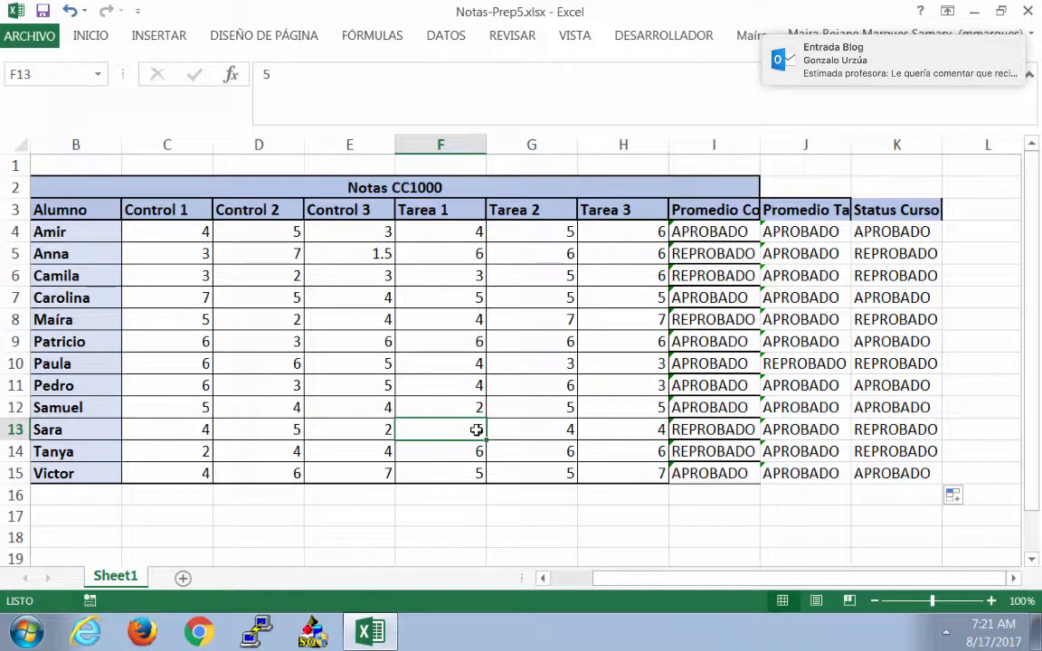
{"action": "type", "text": "3"}
{"action": "key", "text": "Return"}
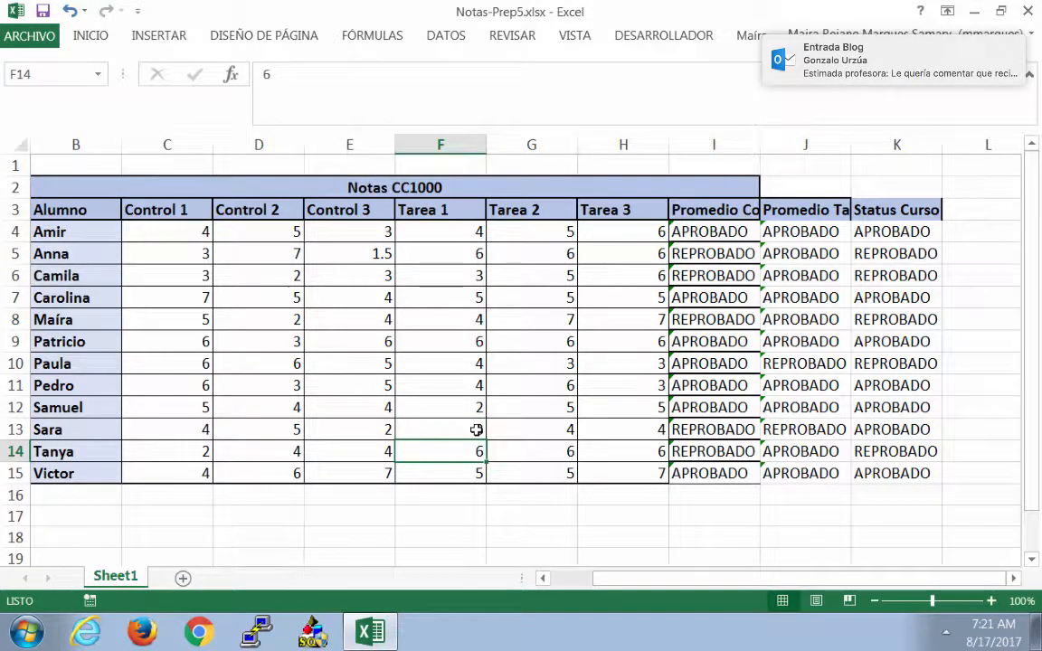
{"action": "left_click", "coordinate": [718, 429]}
{"action": "key", "text": "Right"}
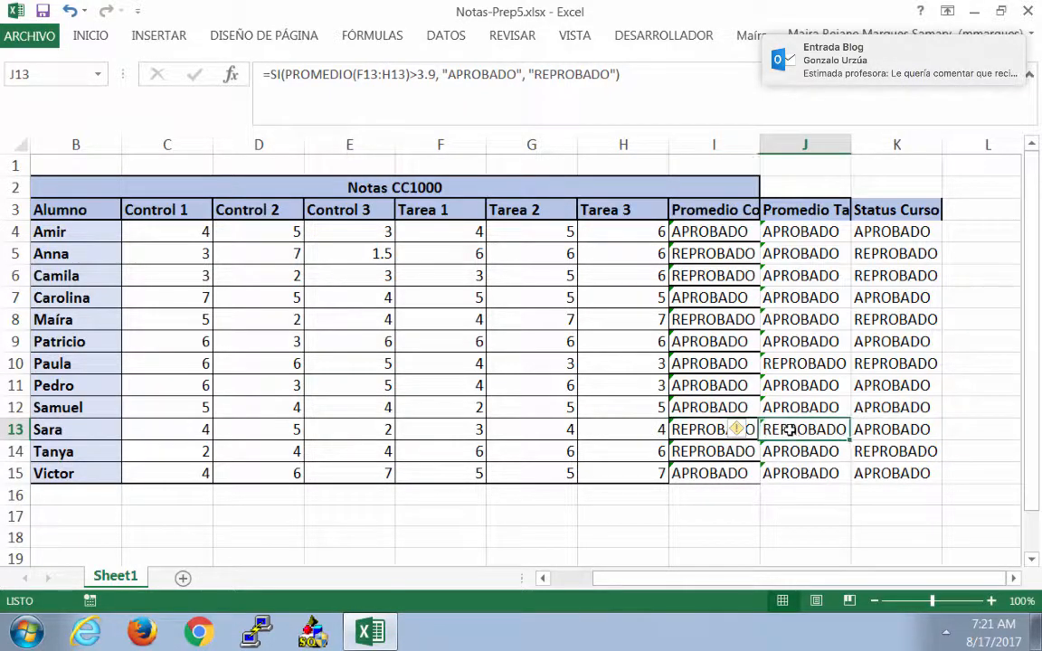
{"action": "left_click", "coordinate": [882, 429]}
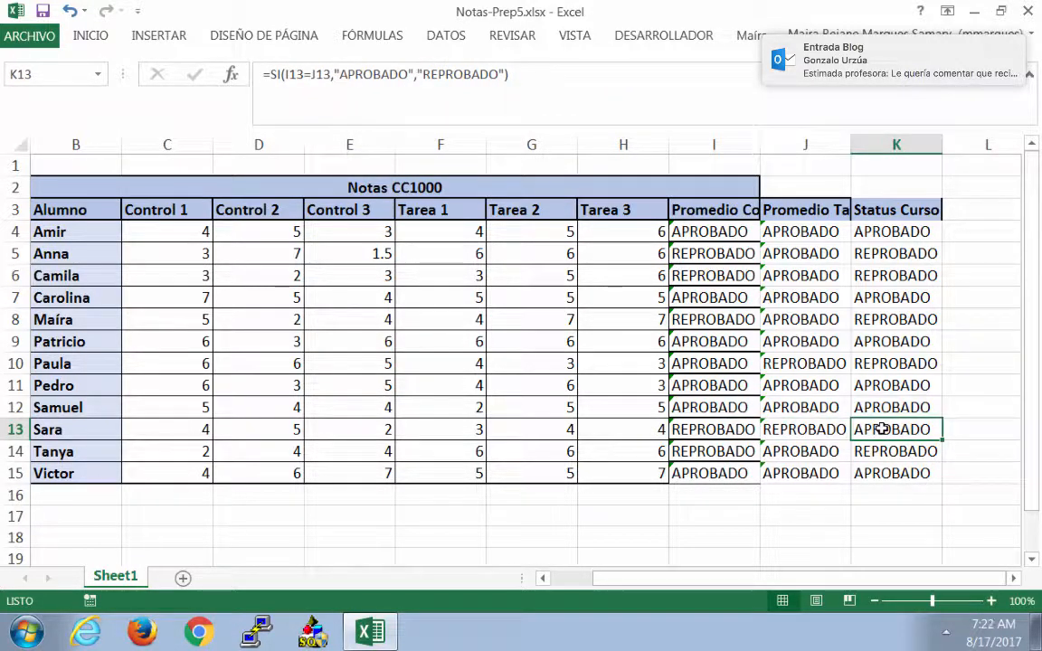
Insert a nested SI with the test I4="APROBADO" before the existing "APROBADO" true result in the K4 formula.
{"action": "left_click", "coordinate": [885, 231]}
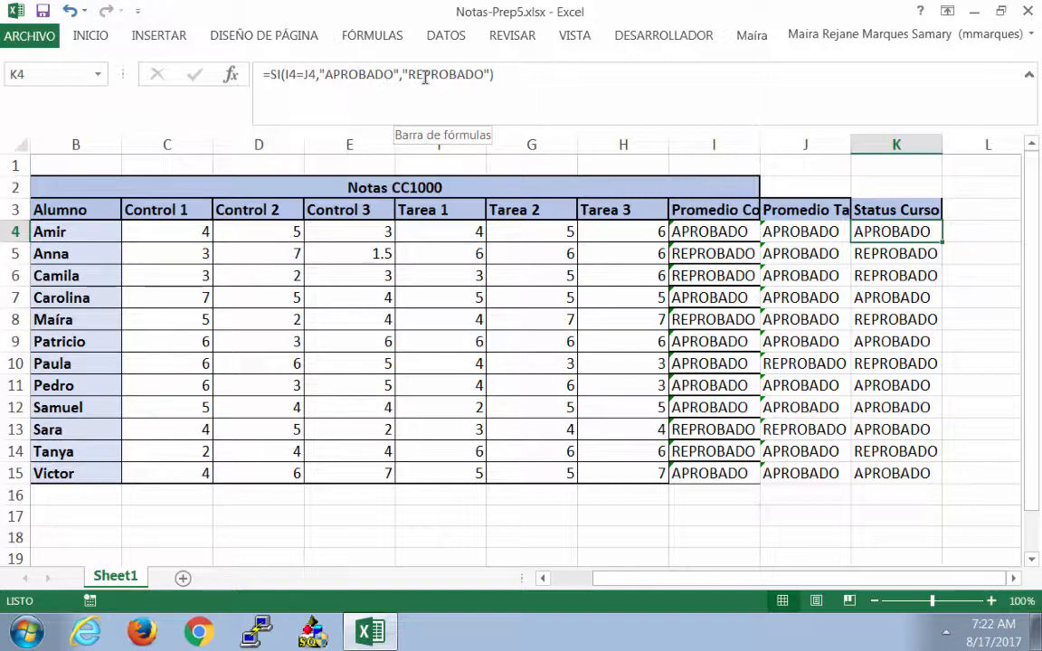
{"action": "left_click", "coordinate": [320, 75]}
{"action": "type", "text": "SI("}
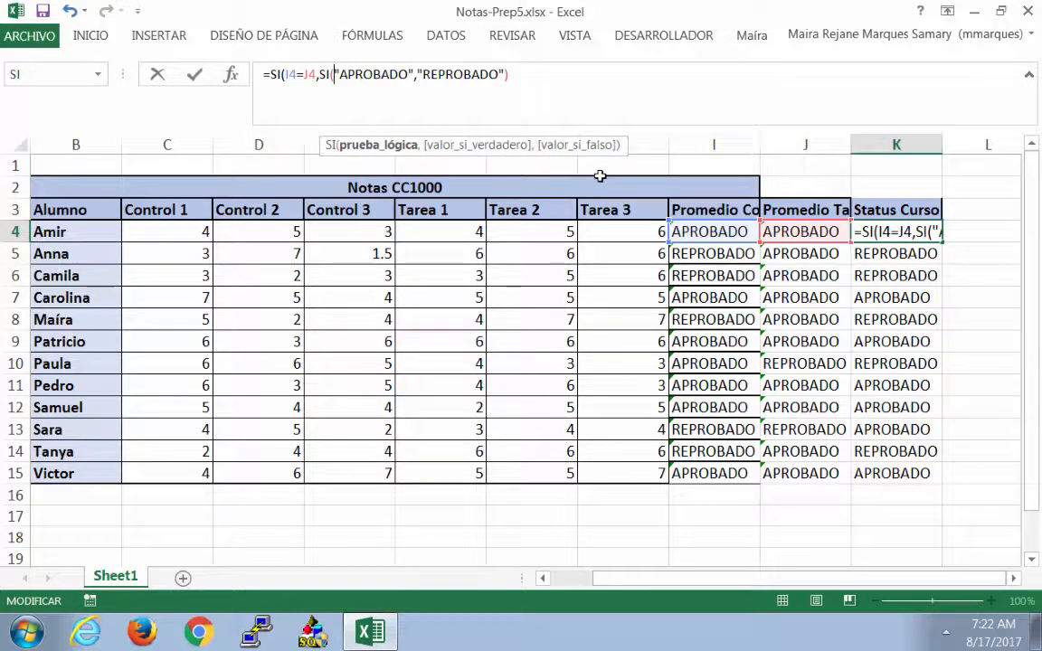
{"action": "left_click", "coordinate": [730, 230]}
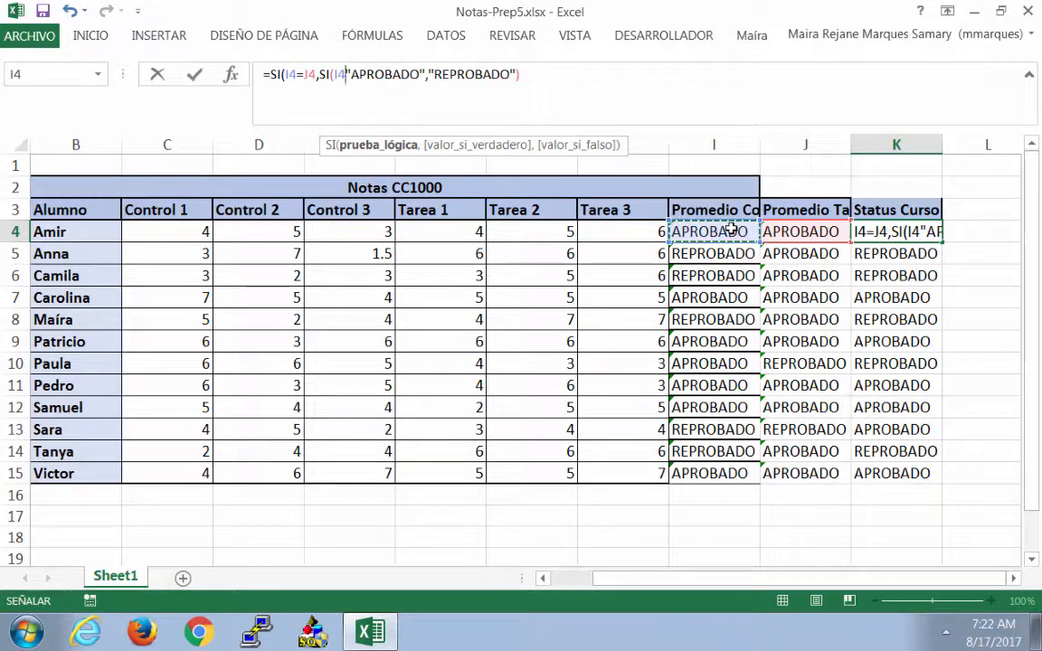
{"action": "type", "text": "="}
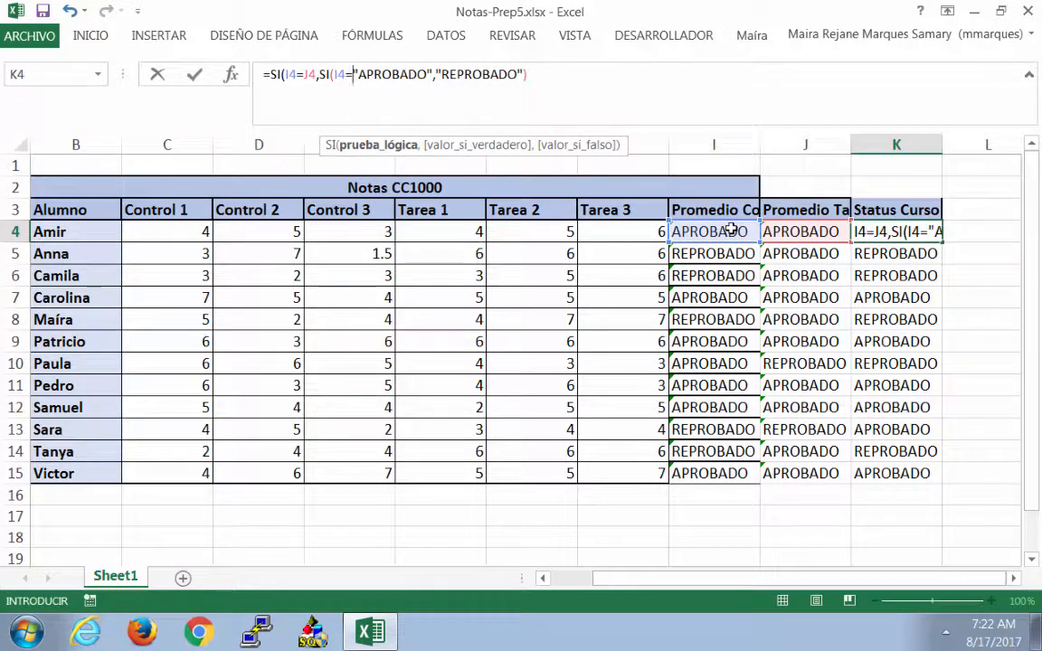
{"action": "type", "text": "\"APROBADO\",\""}
{"action": "type", "text": "APROBADO\""}
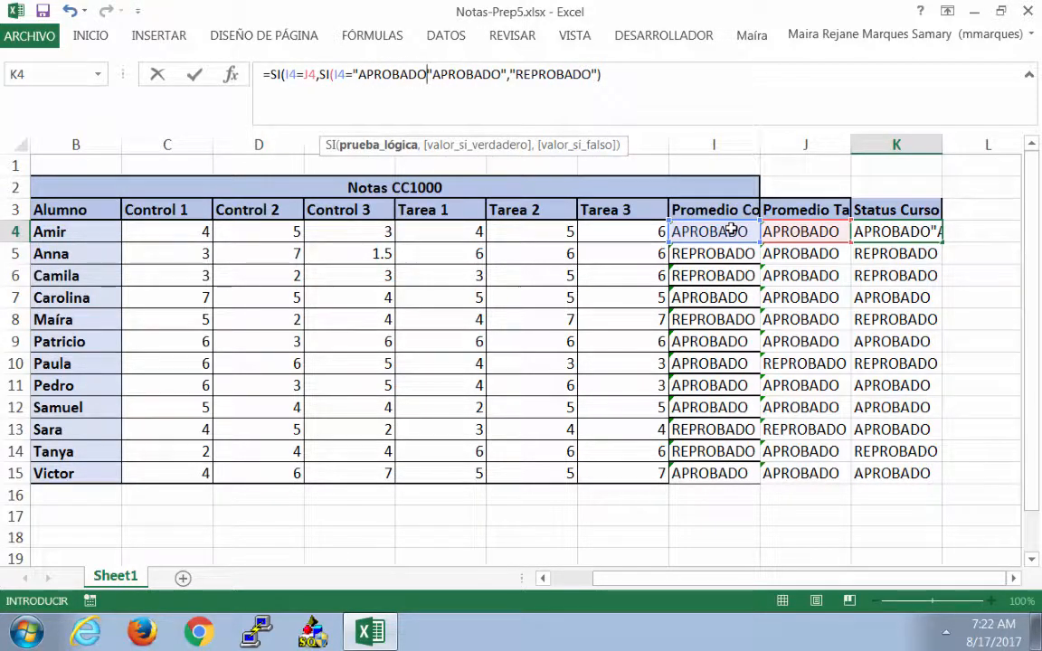
{"action": "type", "text": ","}
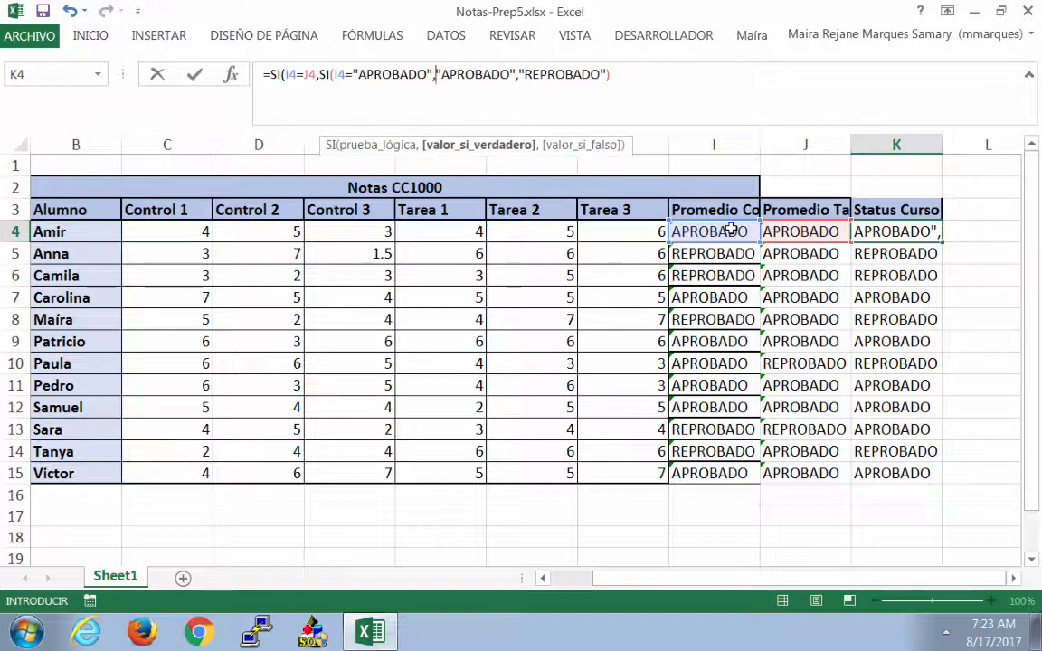
{"action": "key", "text": "Right"}
{"action": "key", "text": "Right"}
{"action": "key", "text": "Right"}
{"action": "key", "text": "Right"}
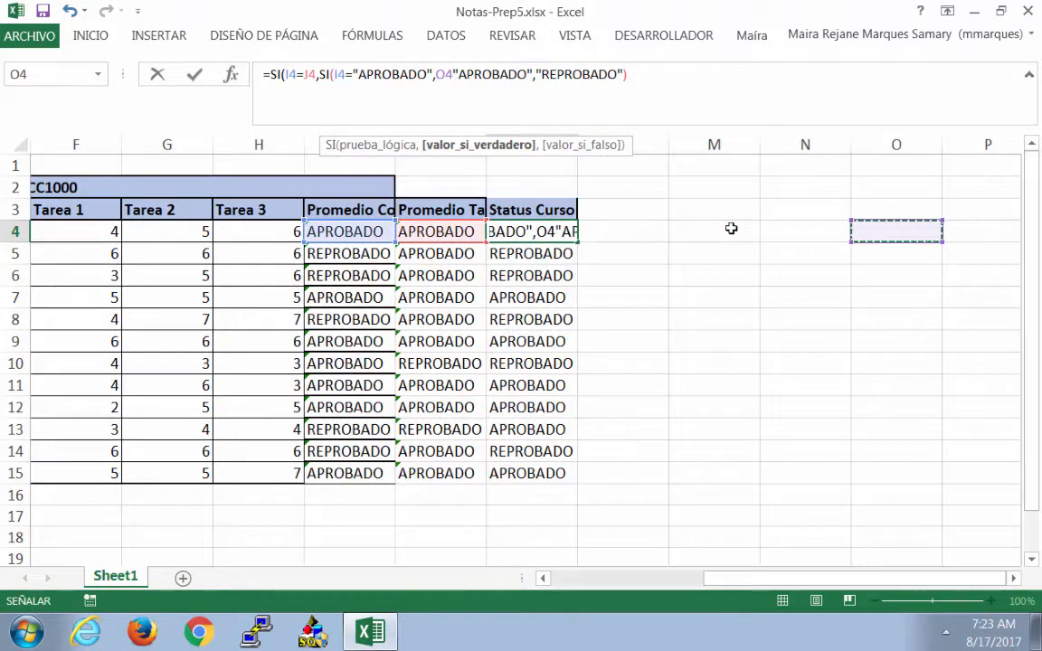
{"action": "key", "text": "BackSpace"}
{"action": "key", "text": "BackSpace"}
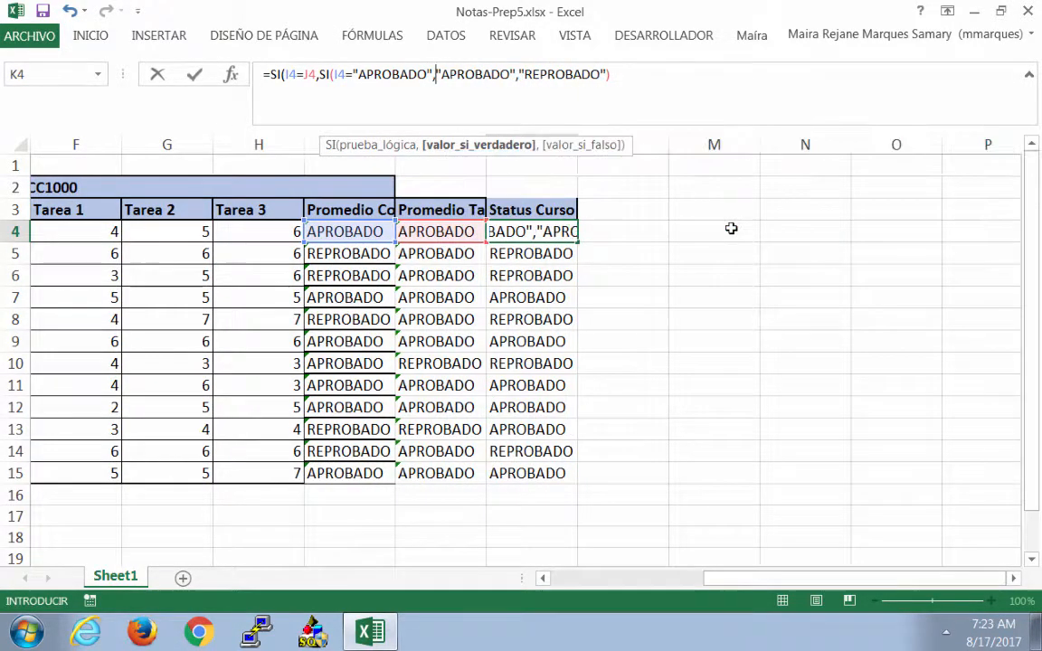
Add "REPROBADO" as the nested SI's false result in K4, close its parenthesis and enter the formula.
{"action": "left_click", "coordinate": [518, 72]}
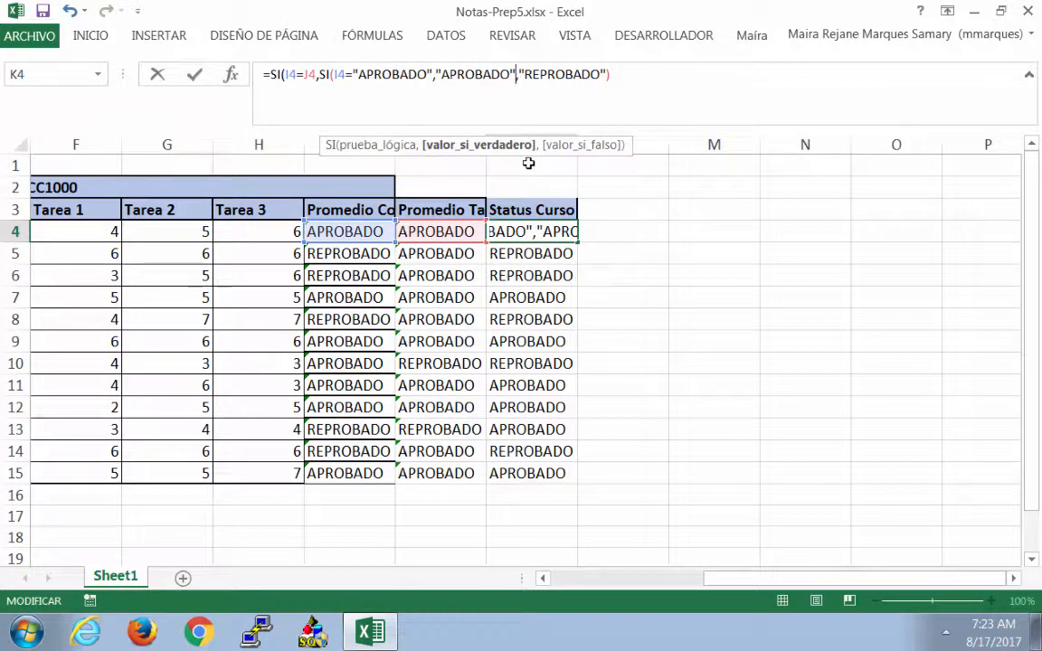
{"action": "type", "text": ","}
{"action": "type", "text": "\"REPRO"}
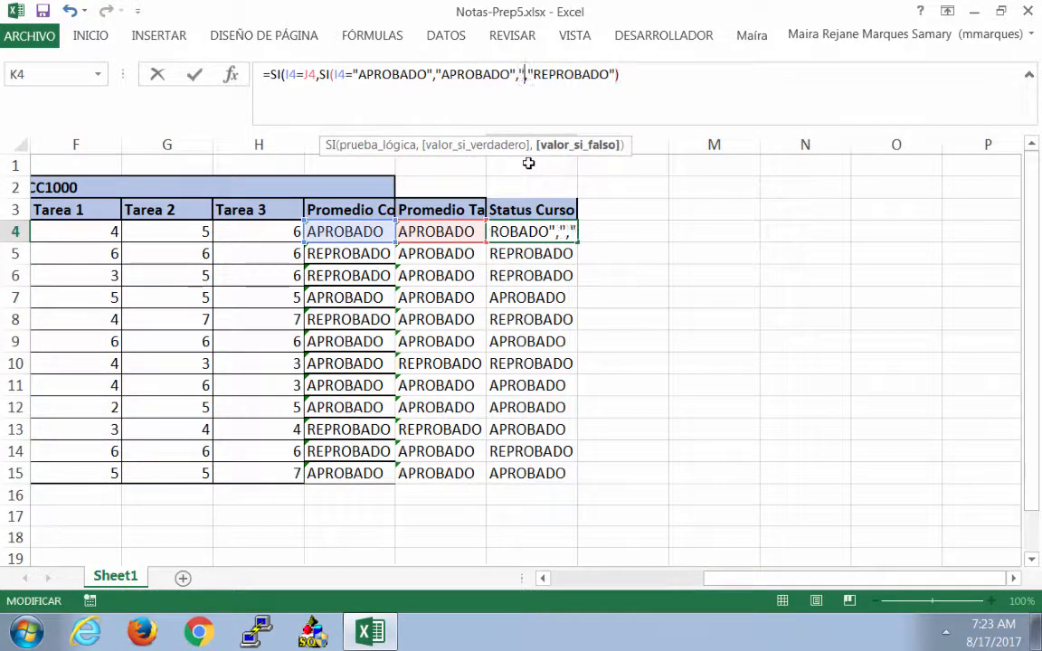
{"action": "type", "text": "BADO:"}
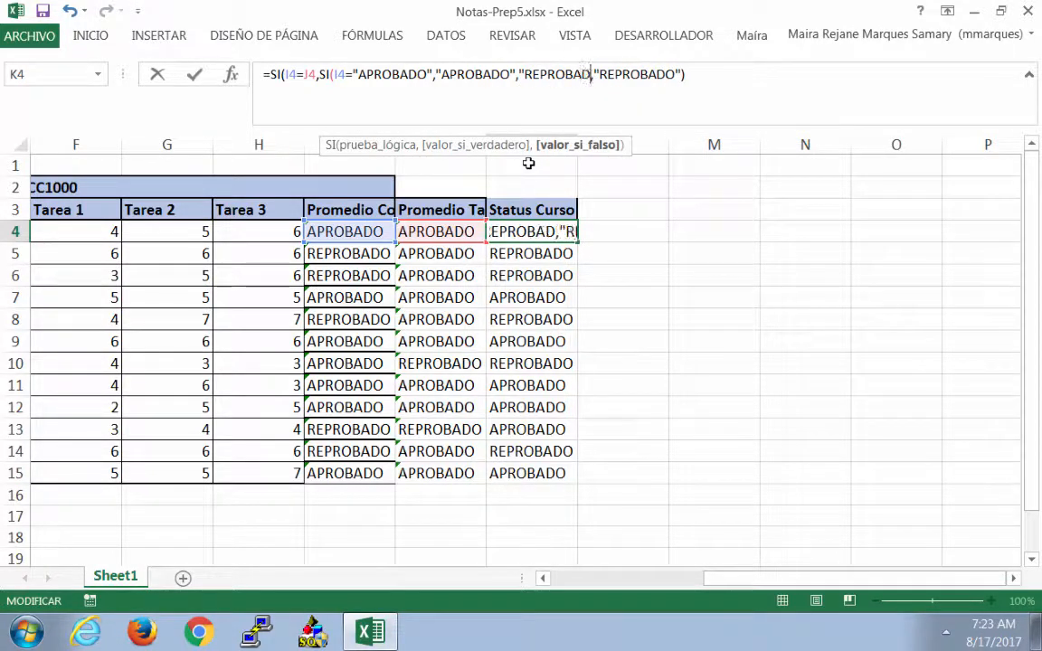
{"action": "key", "text": "BackSpace"}
{"action": "type", "text": "\""}
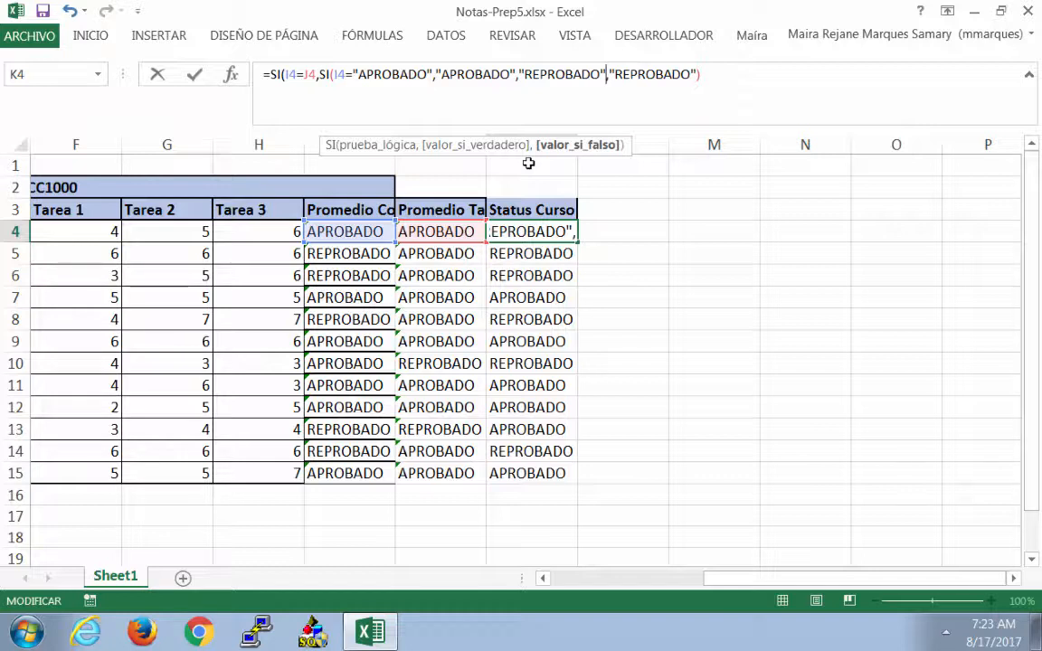
{"action": "type", "text": ")"}
{"action": "key", "text": "Return"}
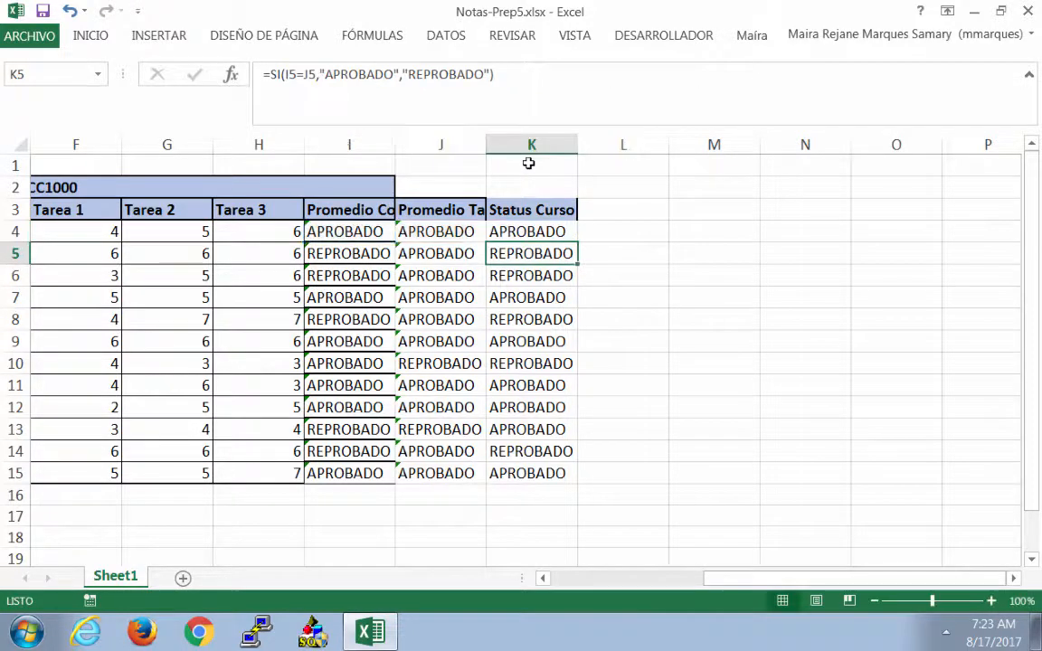
Fill the nested K4 formula down through K15 and check the status formulas in row 13.
{"action": "key", "text": "Up"}
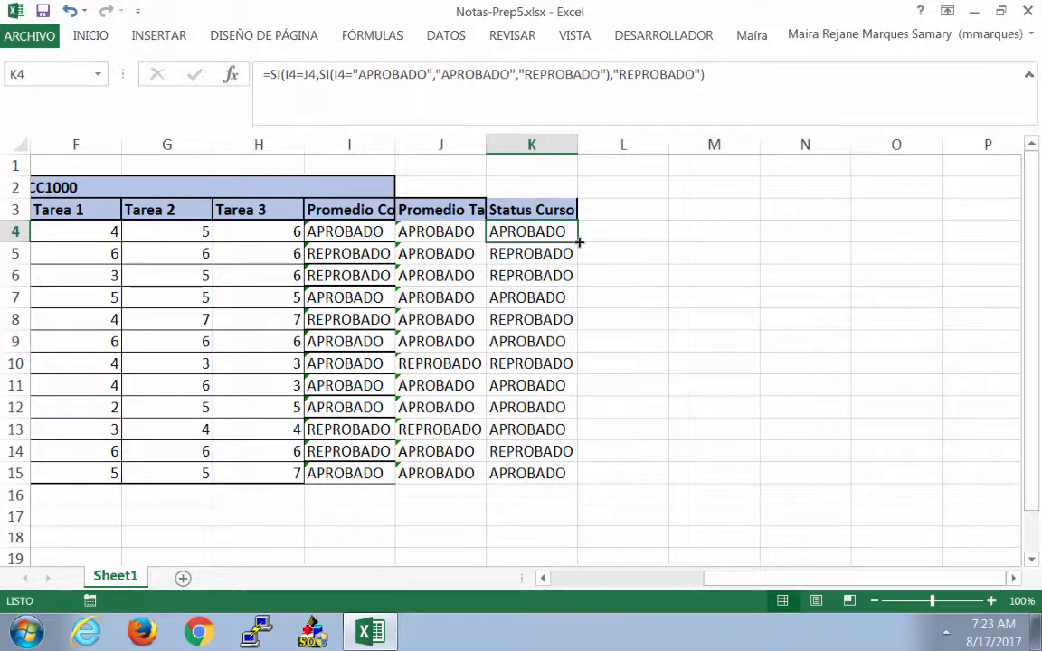
{"action": "left_click_drag", "start_coordinate": [578, 241], "coordinate": [572, 476]}
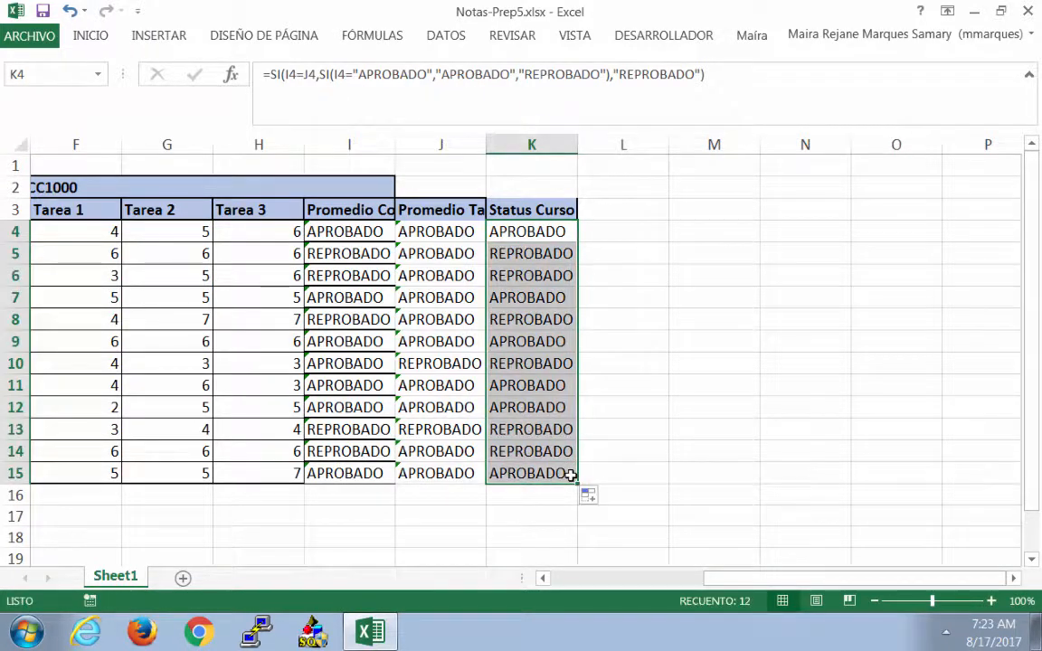
{"action": "left_click", "coordinate": [551, 426]}
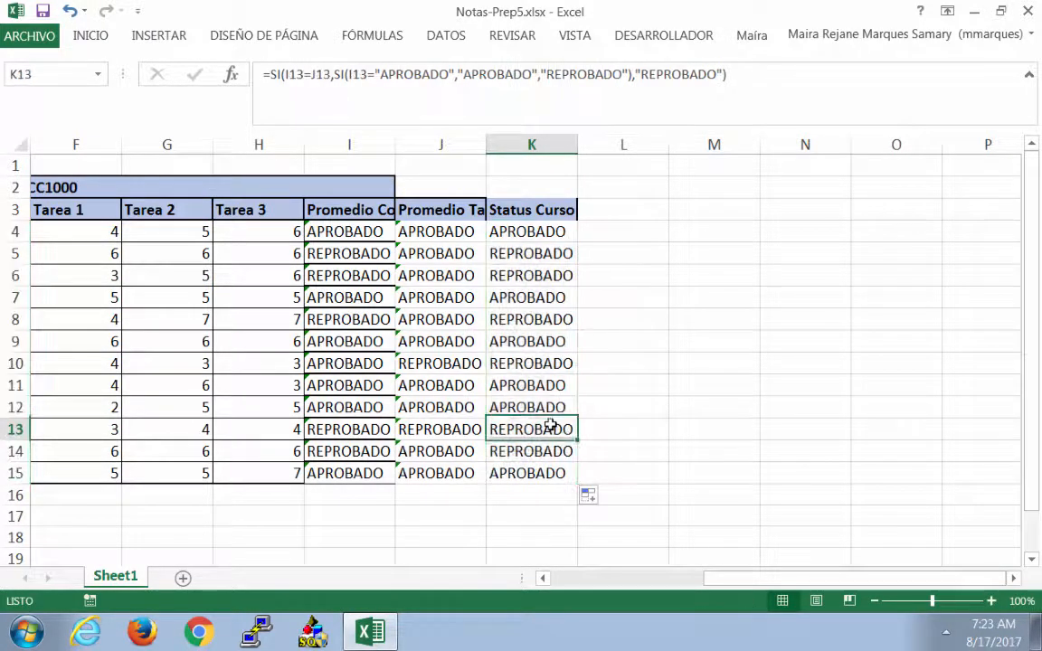
{"action": "key", "text": "Left"}
{"action": "key", "text": "Left"}
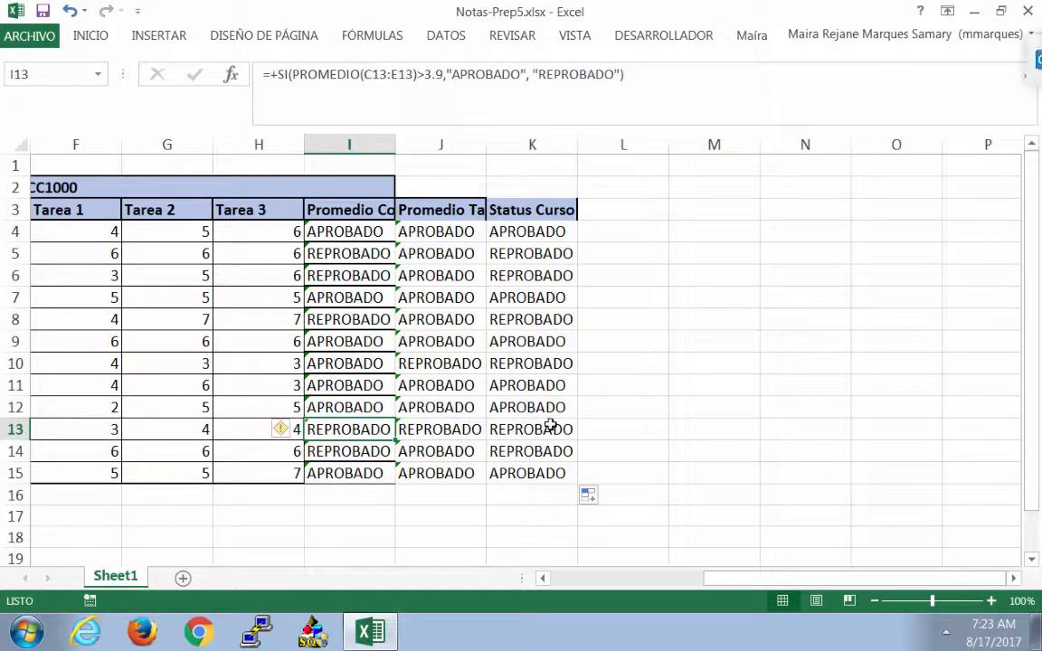
{"action": "key", "text": "Right"}
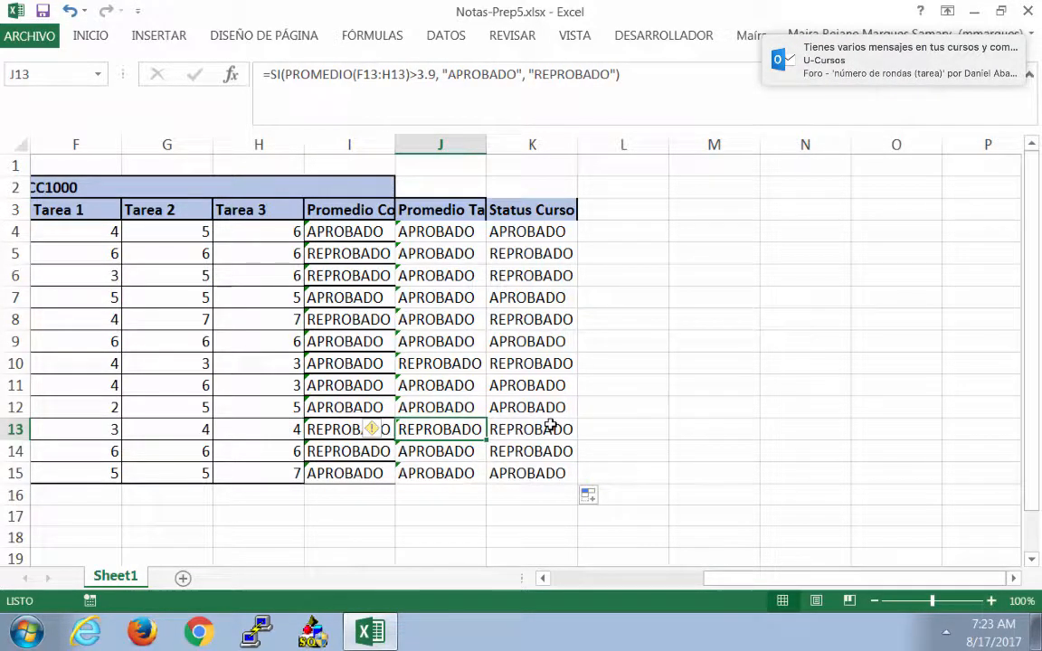
Browse the text and logical function lists in the formula library, and read the descriptions of DECIMAL and SI.
{"action": "scroll", "coordinate": [551, 425], "scroll_direction": "left", "scroll_amount": 2}
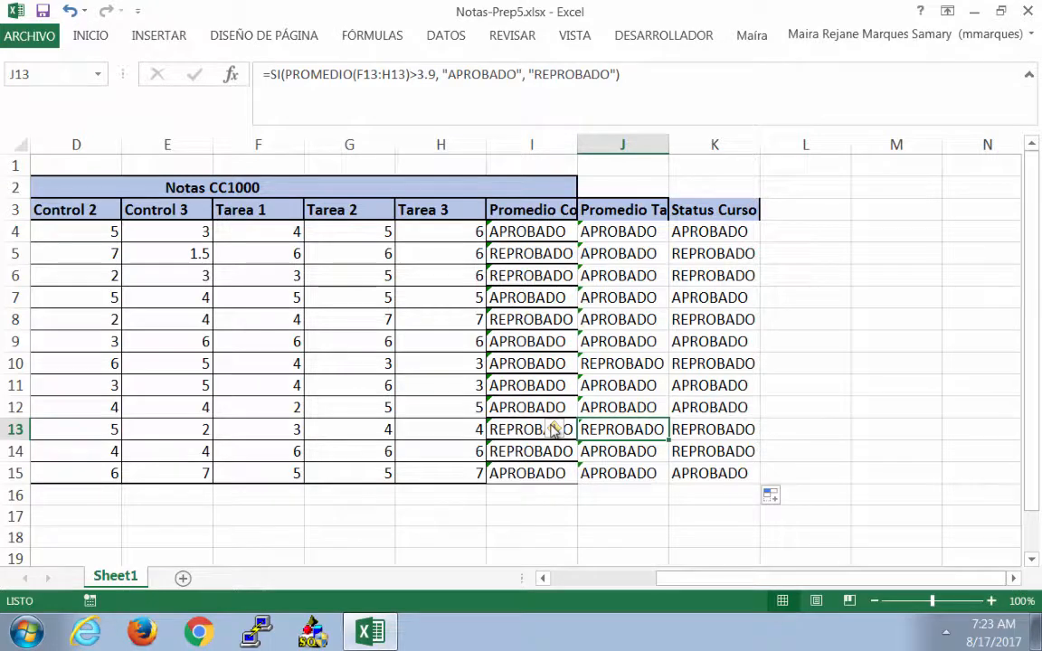
{"action": "scroll", "coordinate": [536, 324], "scroll_direction": "left", "scroll_amount": 3}
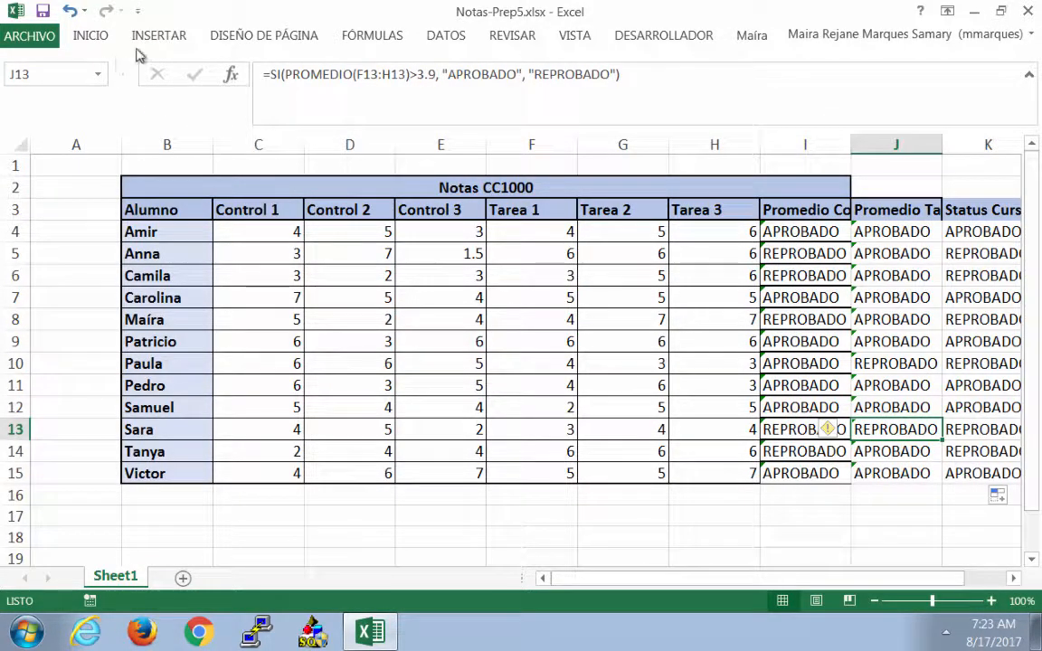
{"action": "left_click", "coordinate": [351, 36]}
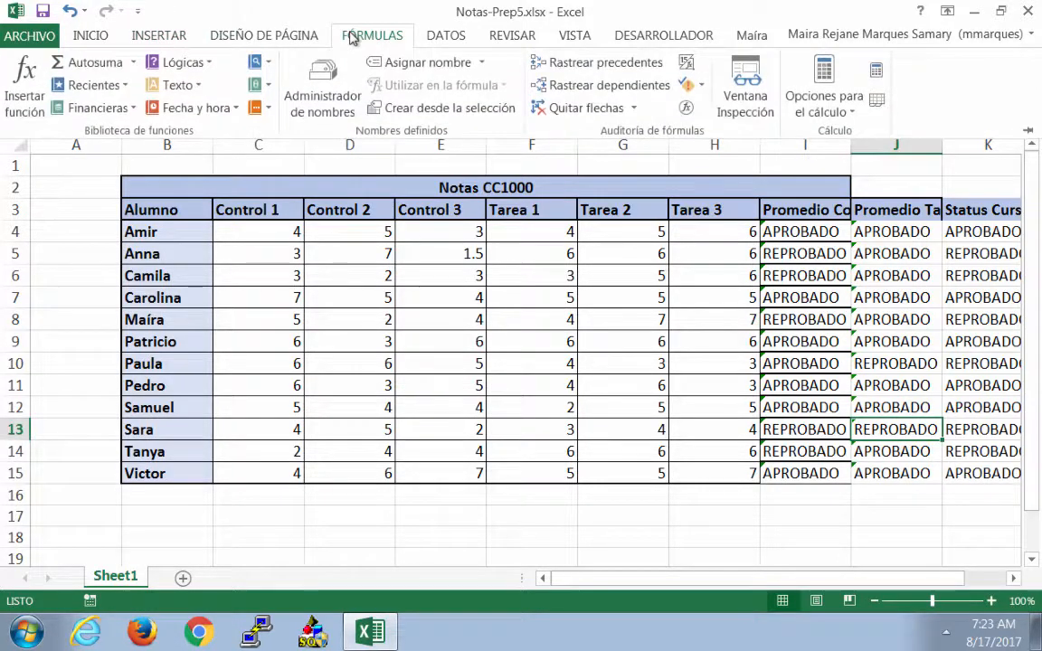
{"action": "left_click", "coordinate": [187, 87]}
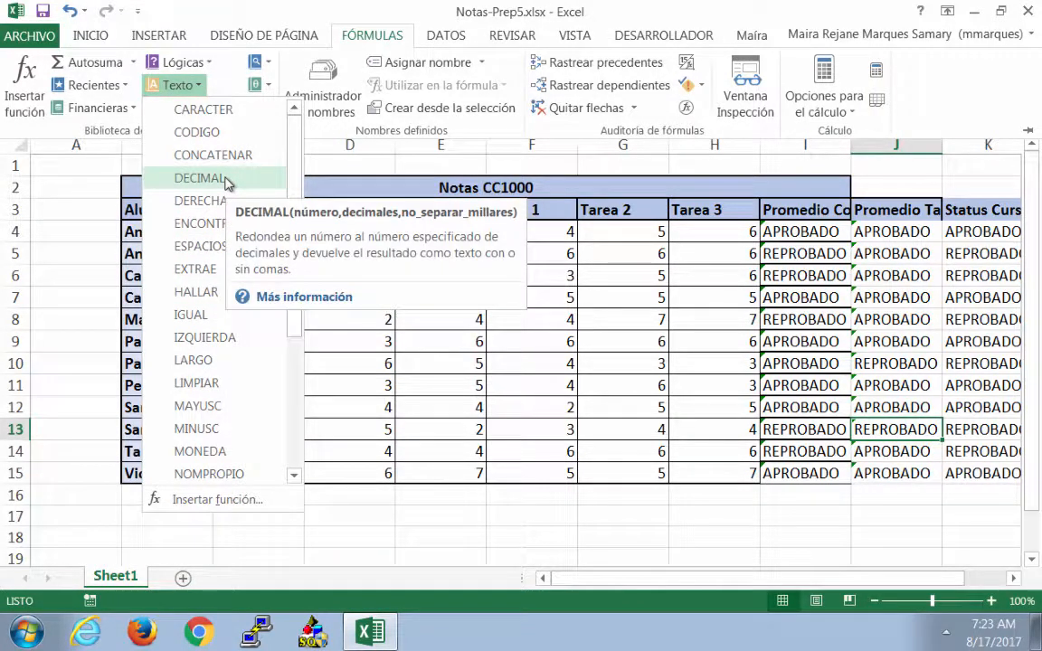
{"action": "left_click", "coordinate": [186, 68]}
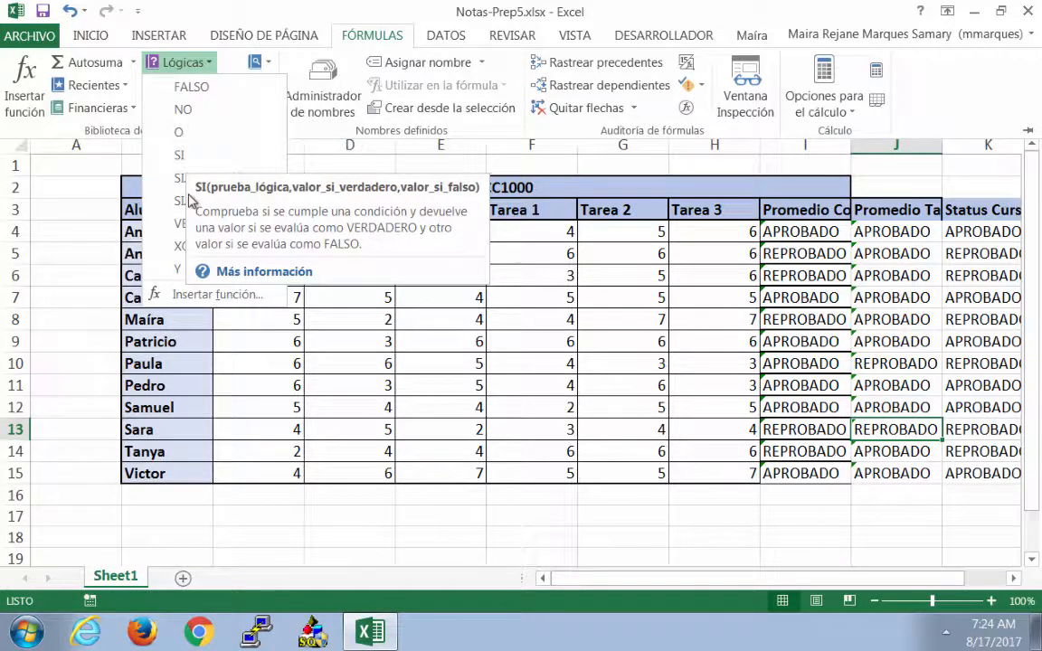
Inspect the nested SI formula in K4 under "Status Curso" and review the full grades table.
{"action": "scroll", "coordinate": [628, 339], "scroll_direction": "right", "scroll_amount": 5}
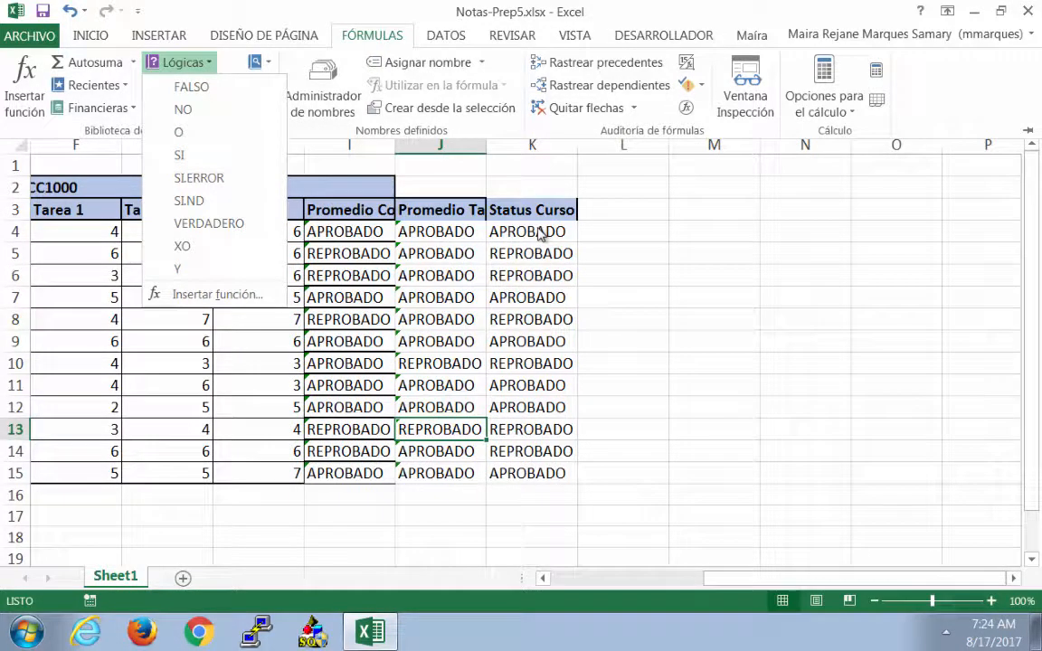
{"action": "left_click", "coordinate": [530, 235]}
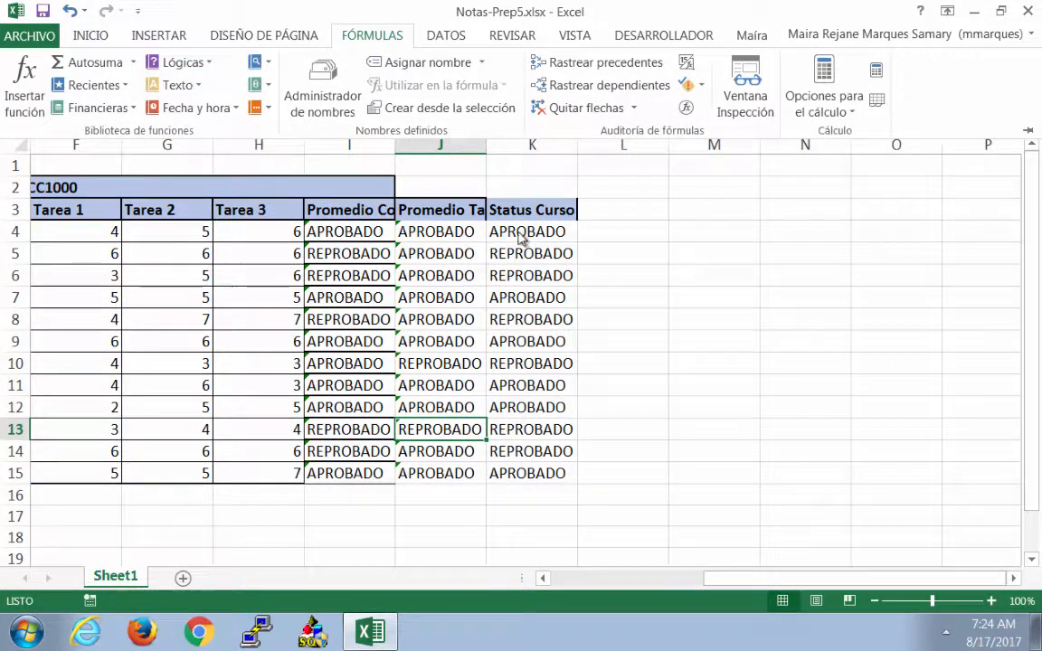
{"action": "left_click", "coordinate": [514, 231]}
{"action": "left_click", "coordinate": [509, 226]}
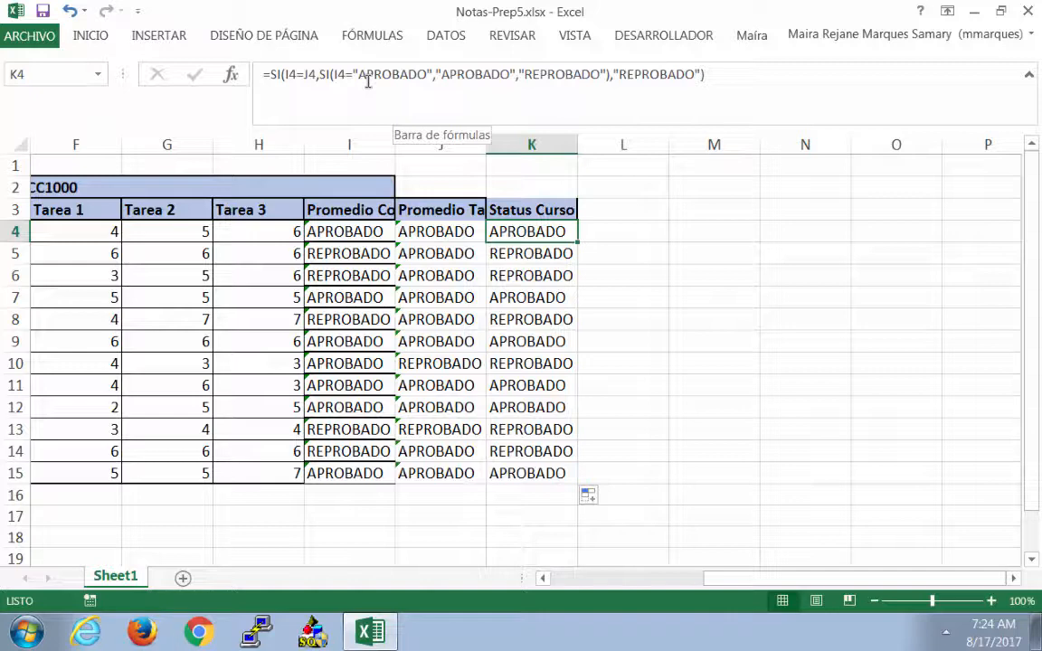
{"action": "scroll", "coordinate": [395, 229], "scroll_direction": "left", "scroll_amount": 3}
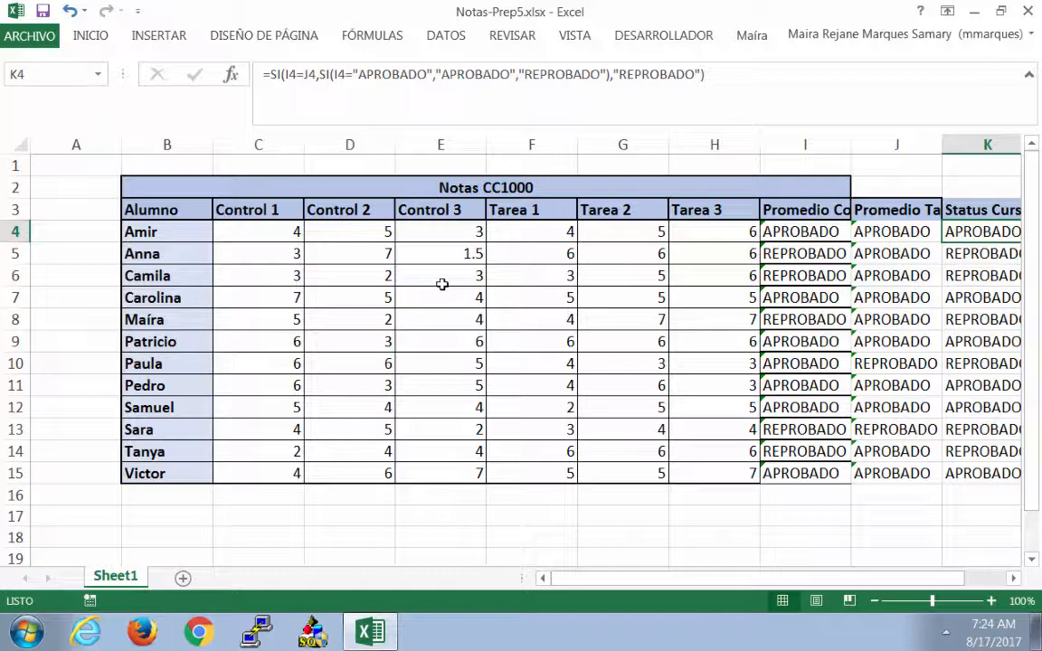
{"action": "scroll", "coordinate": [506, 278], "scroll_direction": "right", "scroll_amount": 1}
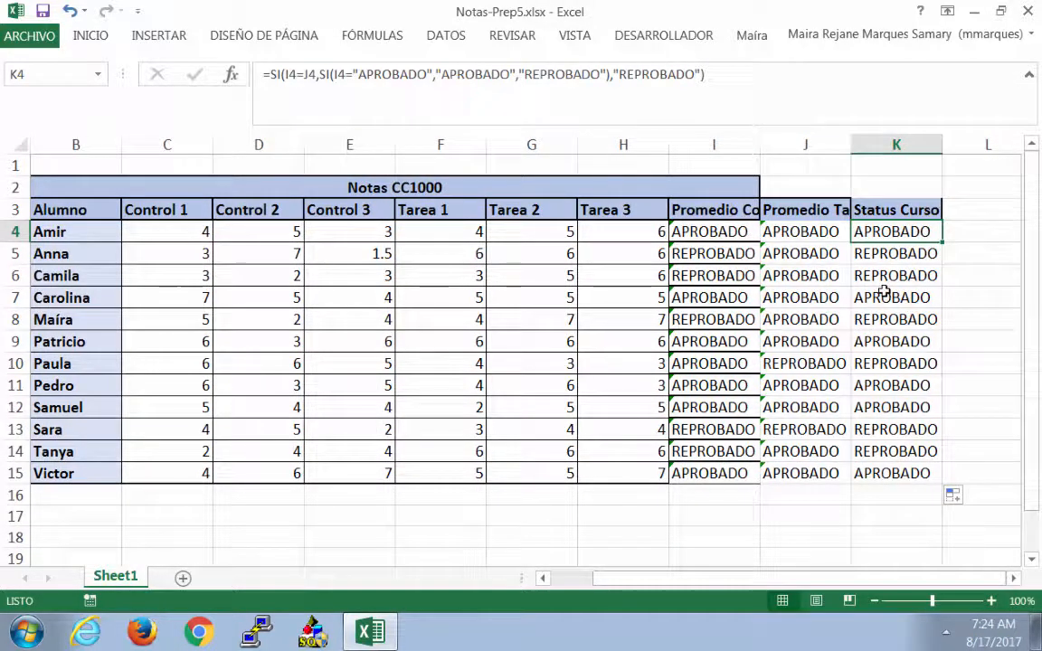